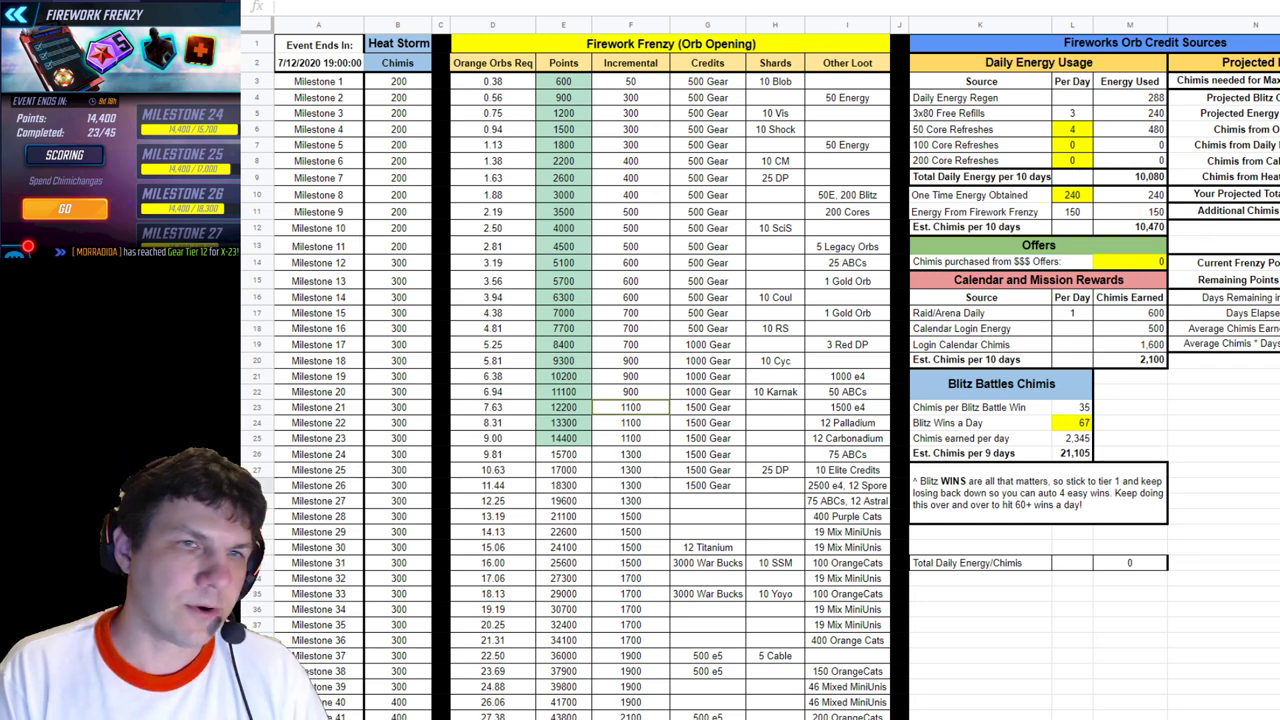
# Examine the Orb Values section, from the Fireworks Orbs Values heading to the orb type table
pyautogui.press('Right')
pyautogui.press('Right')
pyautogui.press('Right')
pyautogui.press('Right')
pyautogui.press('Right')
pyautogui.press('Right')
pyautogui.press('Right')
pyautogui.press('Right')
pyautogui.press('Right')
pyautogui.press('Right')
pyautogui.press('Right')
pyautogui.press('Right')
pyautogui.press('Right')
pyautogui.press('Right')
pyautogui.press('Right')
pyautogui.hscroll(-3, 640, 400)
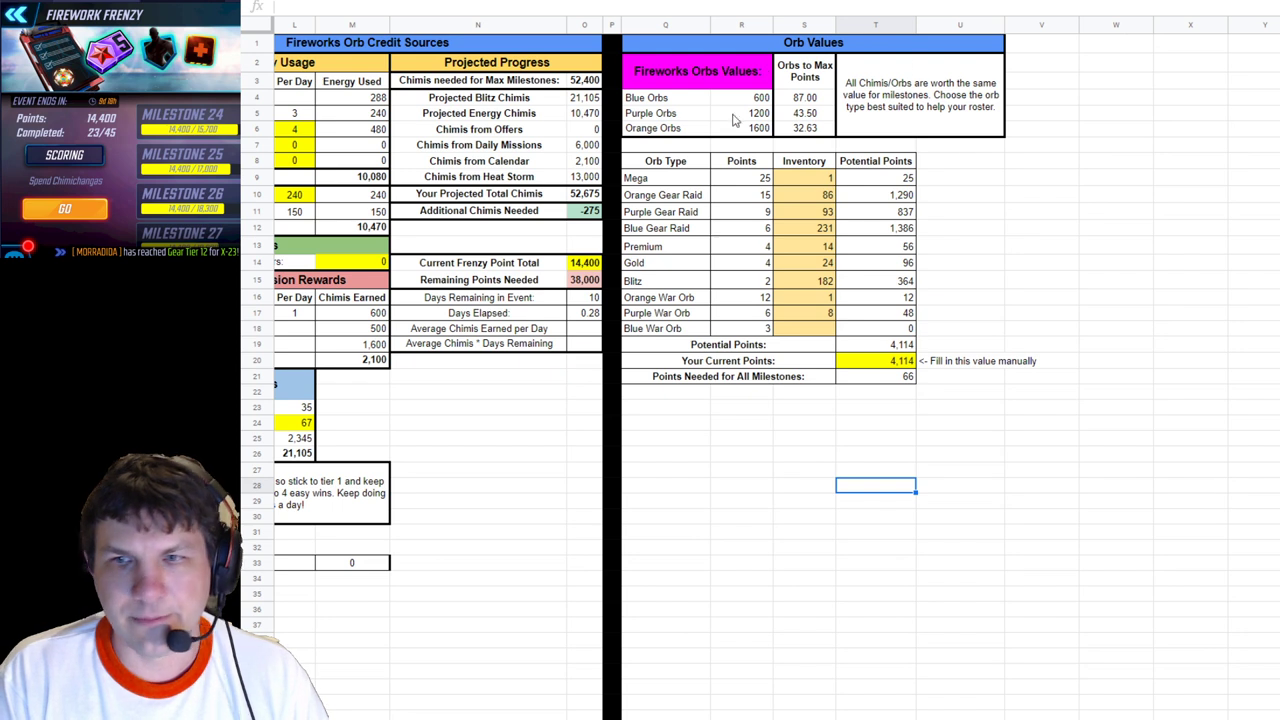
pyautogui.click(706, 84)
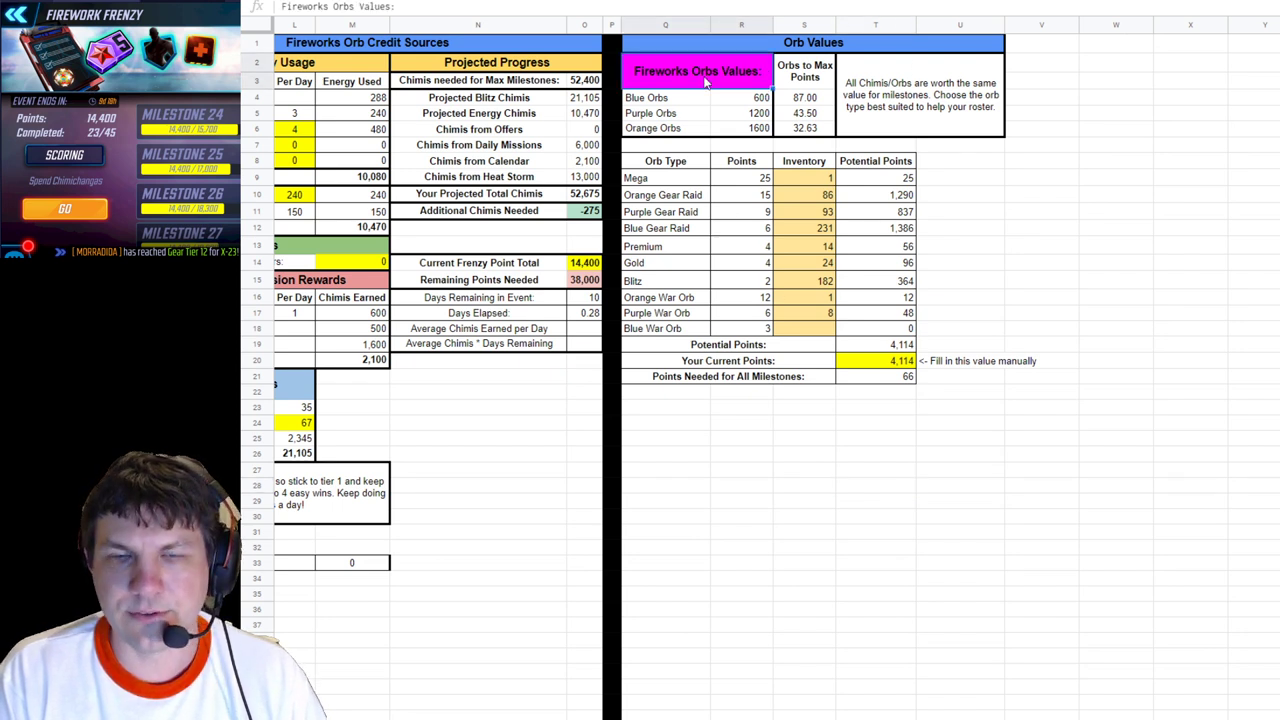
pyautogui.click(686, 160)
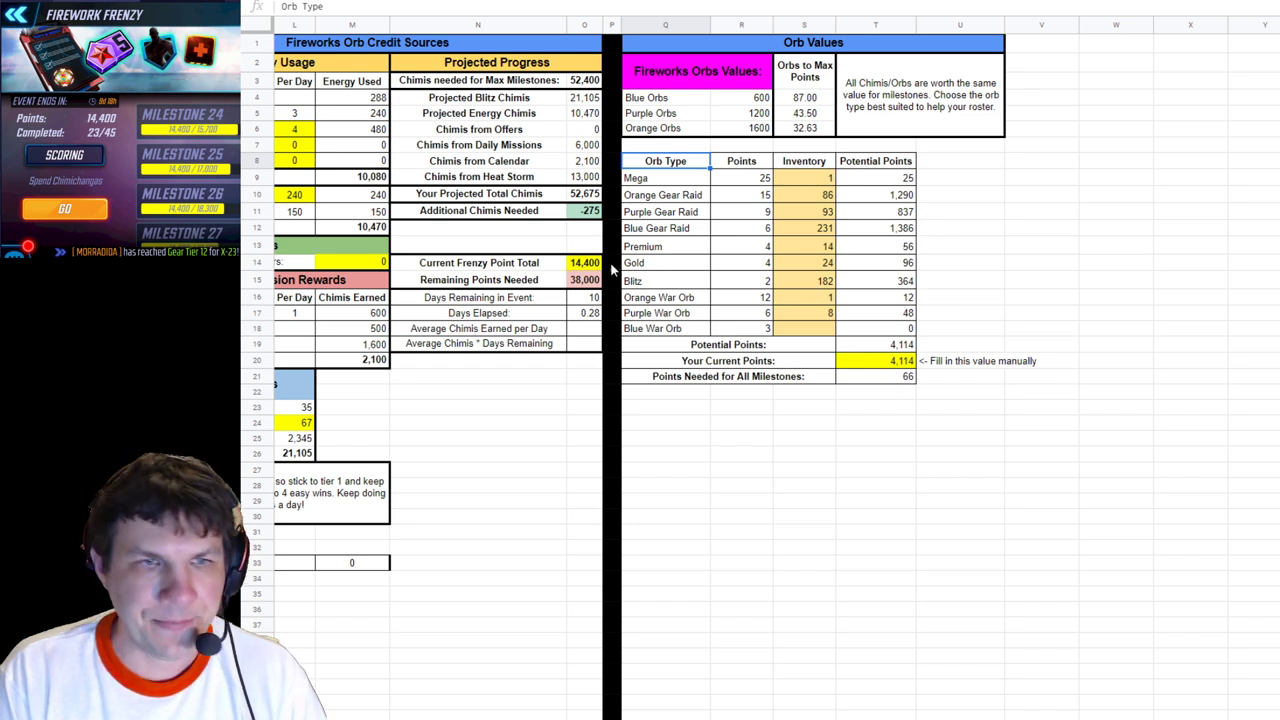
# Review the points per orb, the inventory counts and the Potential Points total formula in the orb type table
pyautogui.click(730, 180)
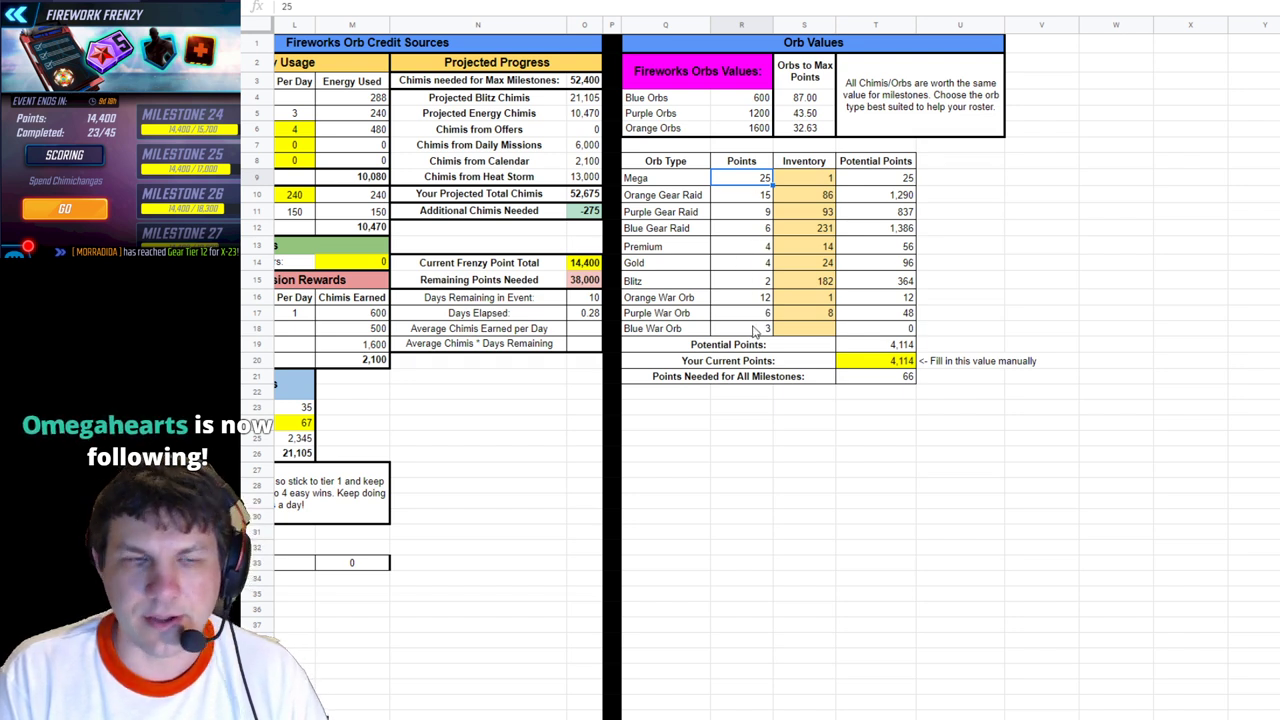
pyautogui.click(811, 182)
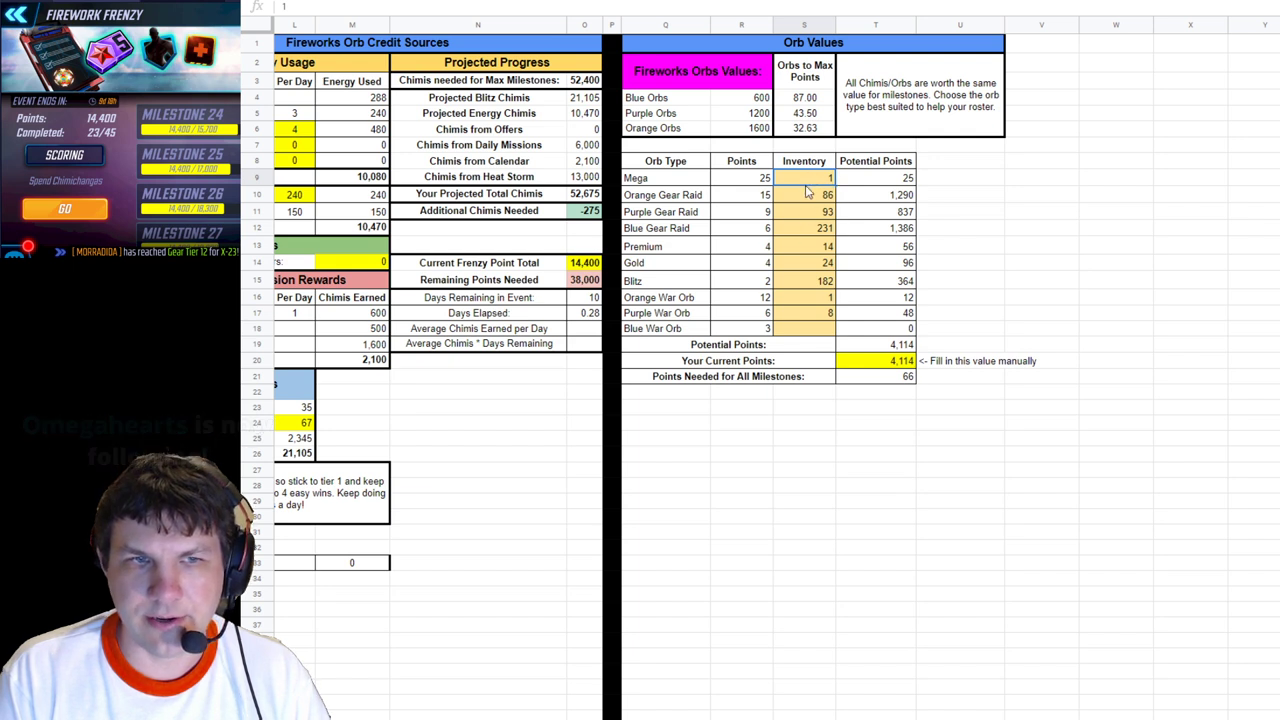
pyautogui.click(809, 317)
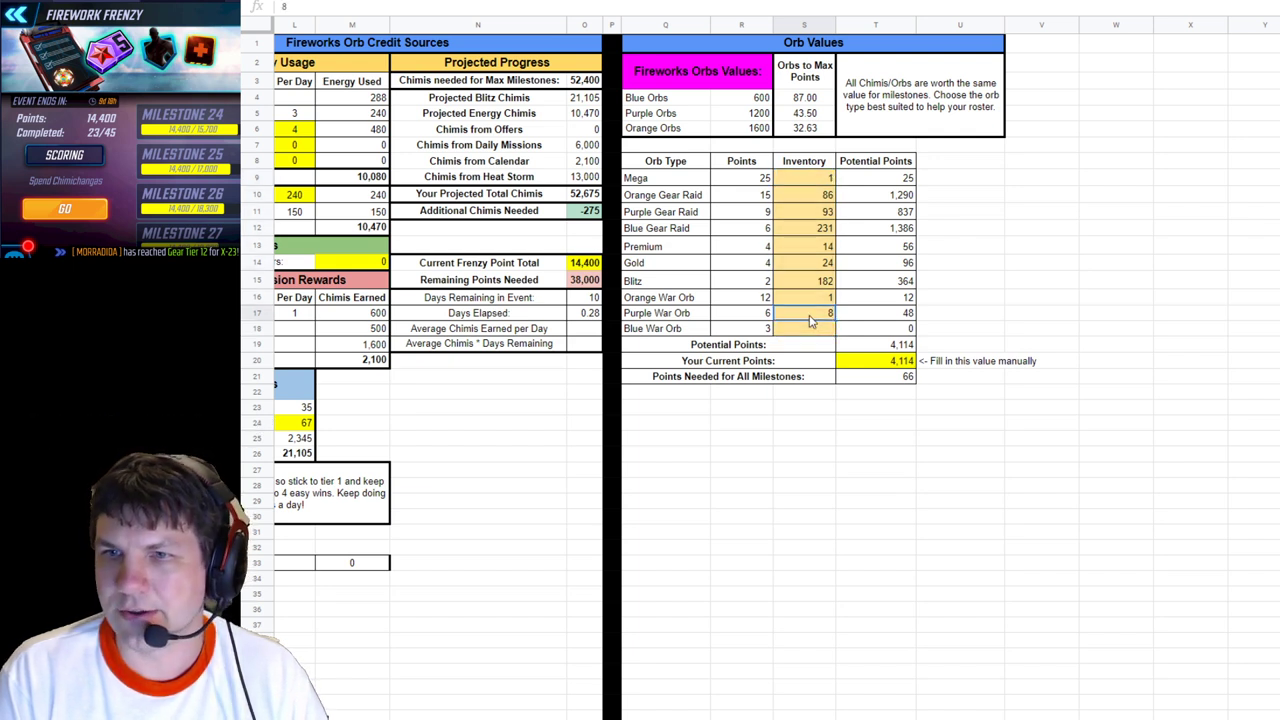
pyautogui.click(812, 300)
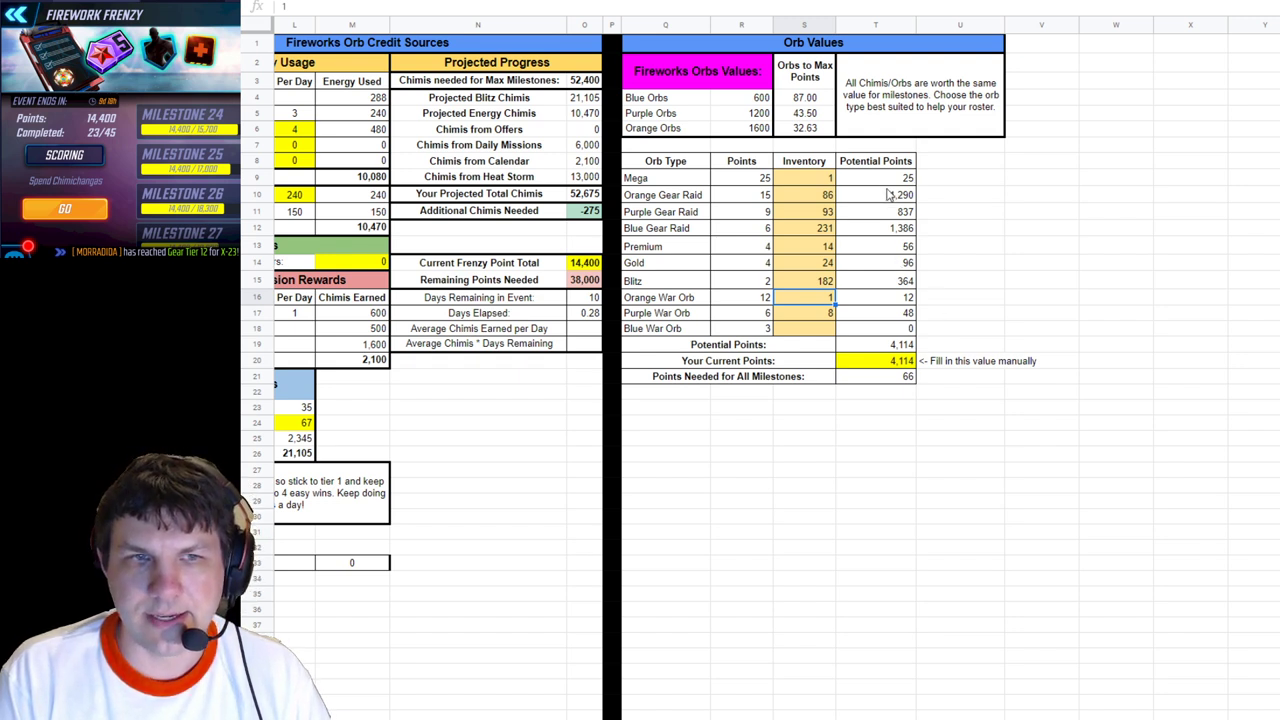
pyautogui.click(896, 345)
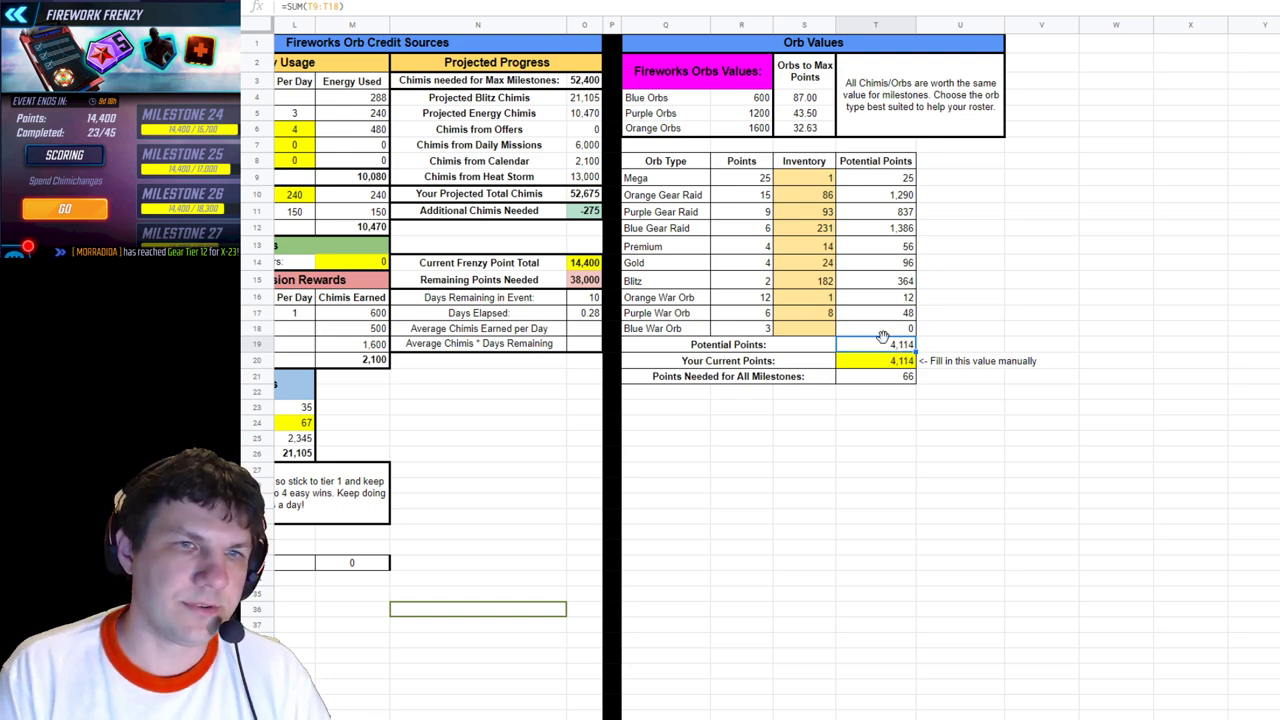
# Inspect the Heat Storm Chimis total beneath the milestone list and its sum formula
pyautogui.hscroll(-10, 760, 400)
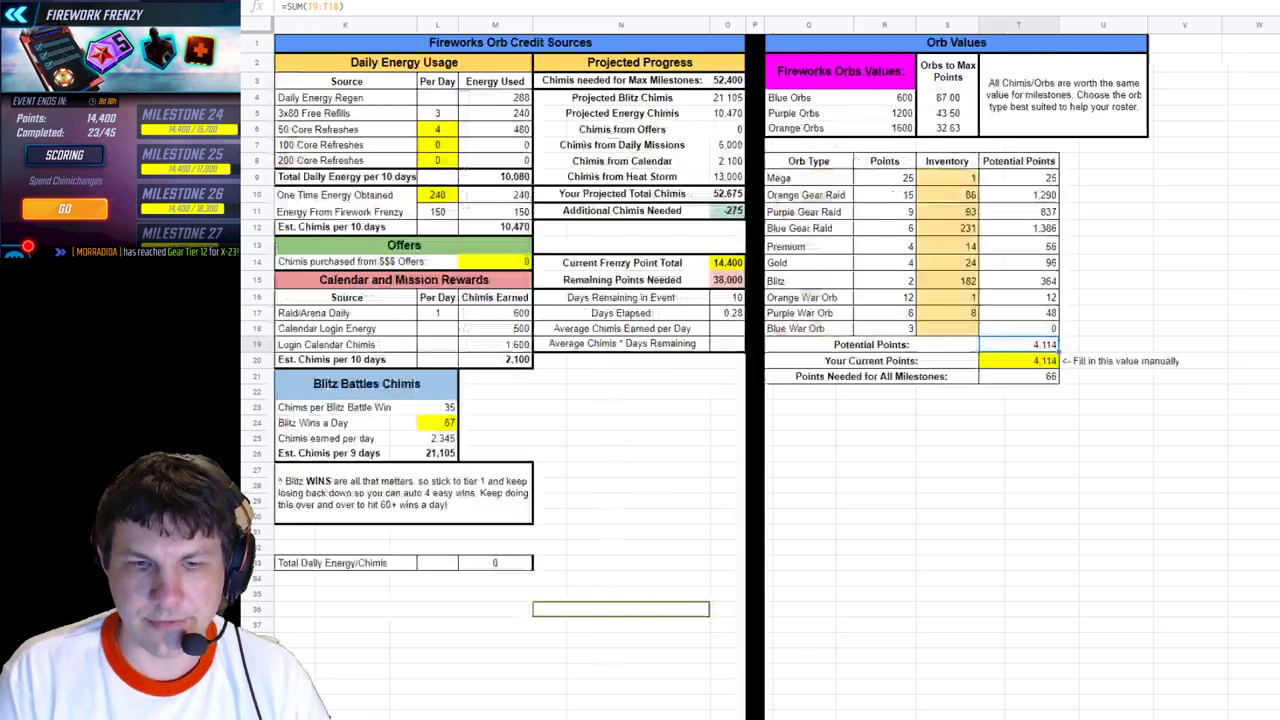
pyautogui.scroll(-3, 367, 622)
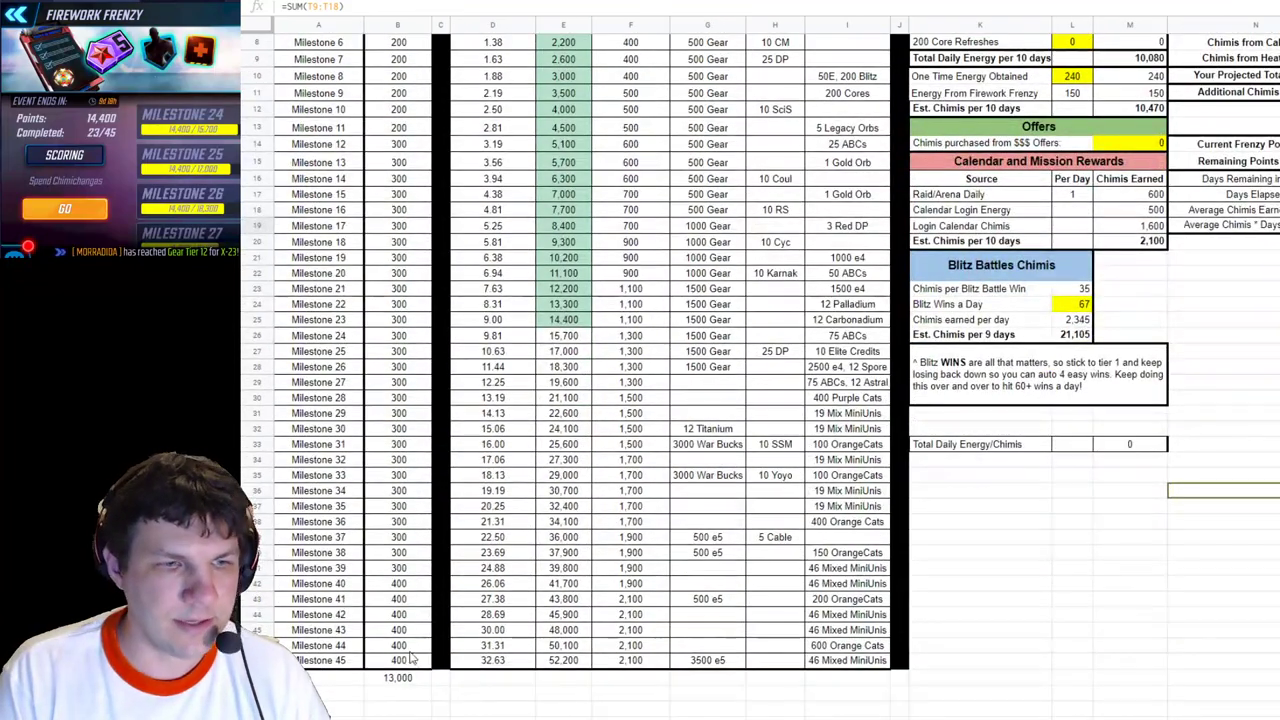
pyautogui.scroll(3, 403, 648)
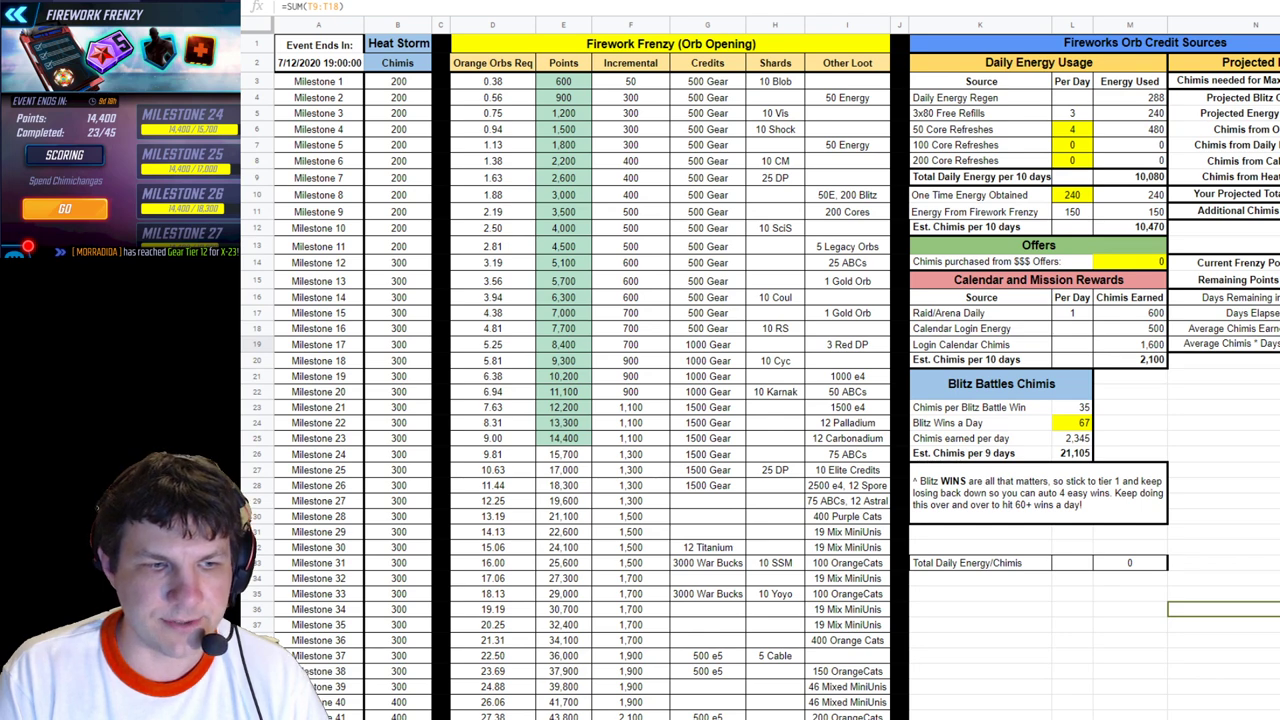
pyautogui.click(398, 717)
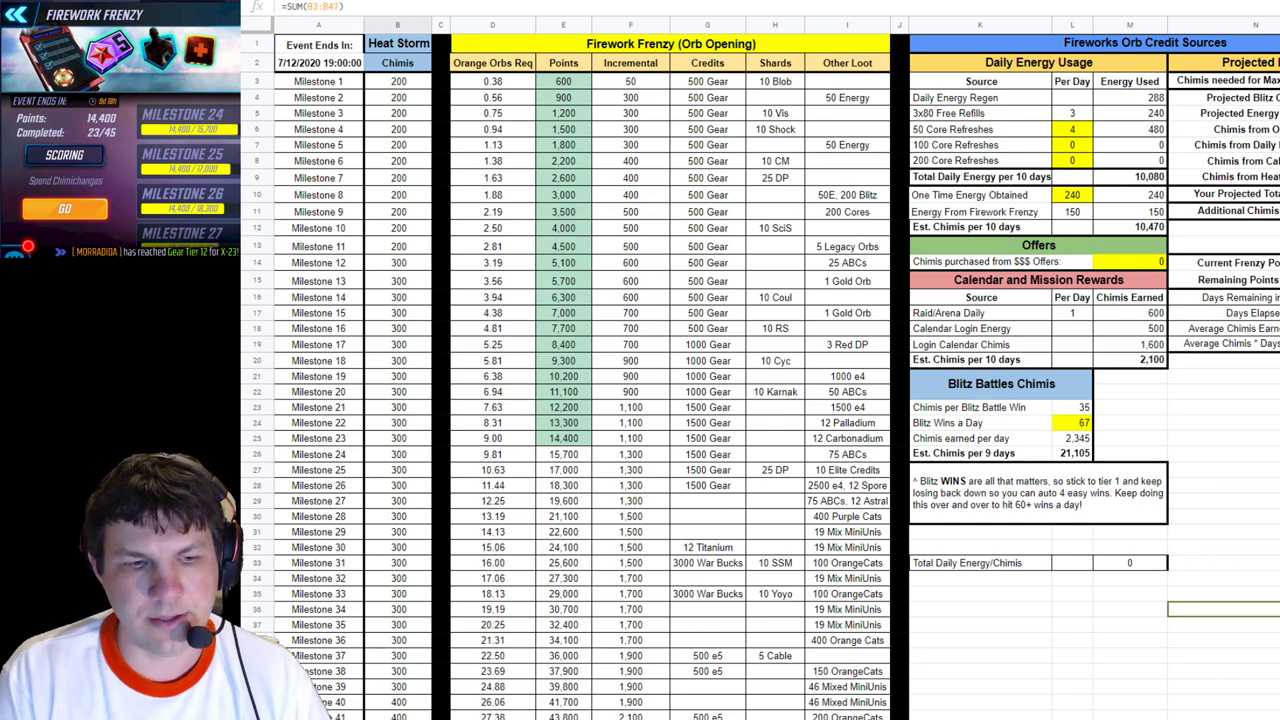
# Check the inventory and points per orb for Orange Gear Raid in the orb type table
pyautogui.hscroll(5, 760, 370)
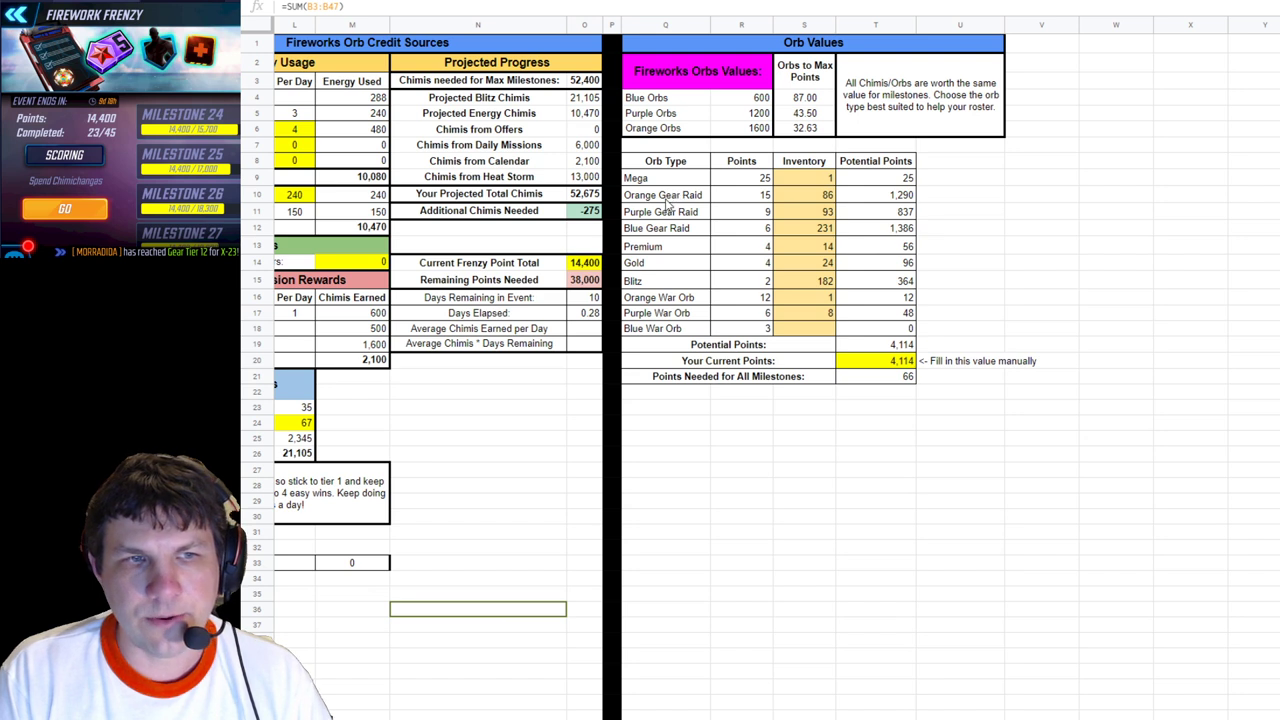
pyautogui.click(812, 199)
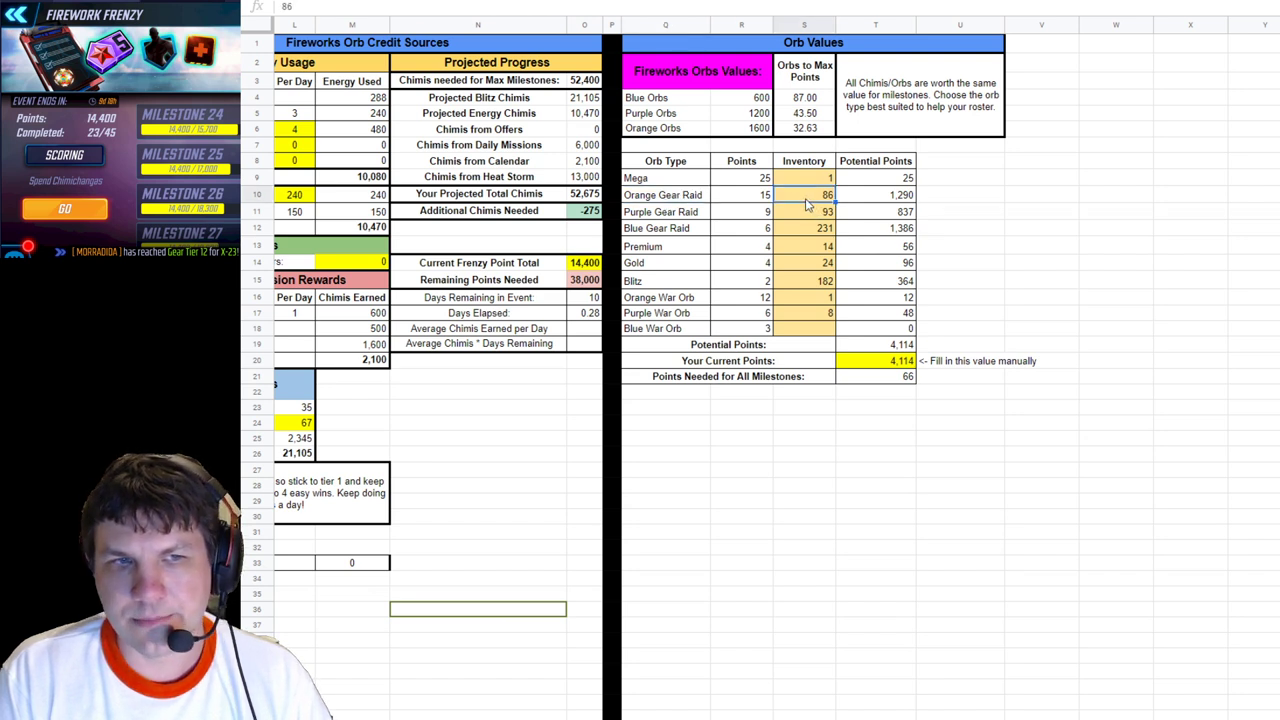
pyautogui.click(747, 199)
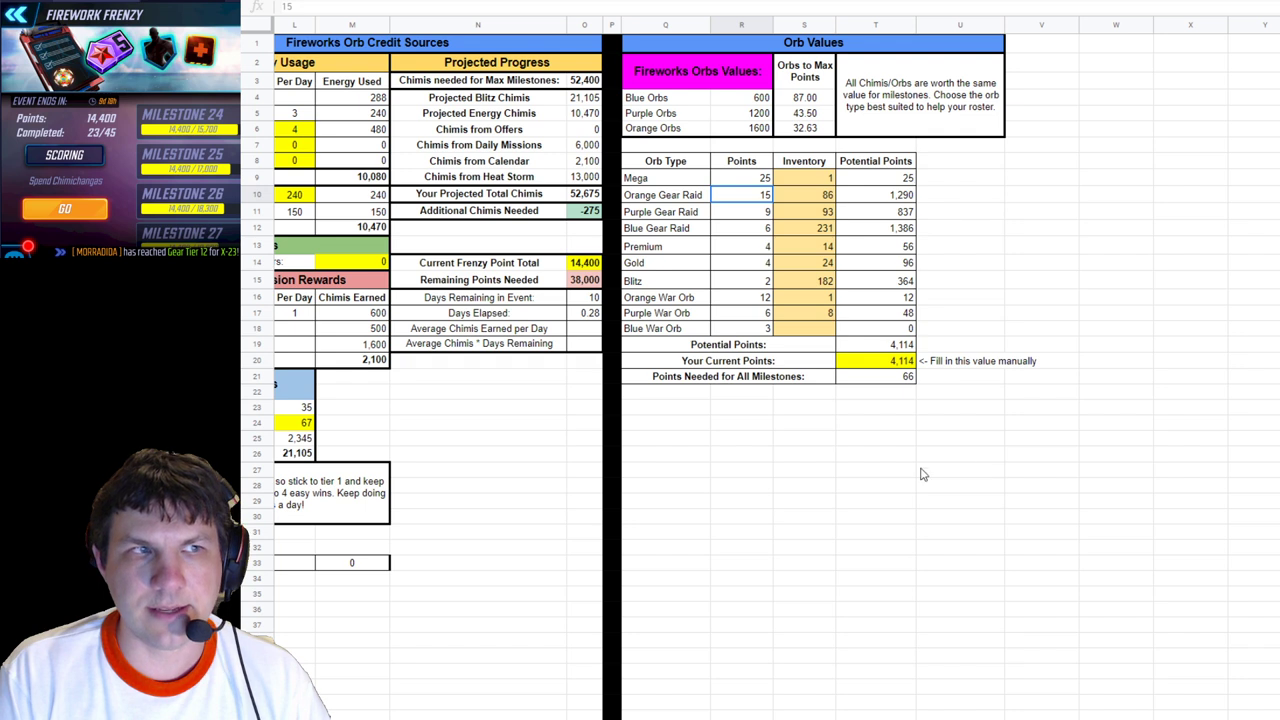
pyautogui.click(800, 199)
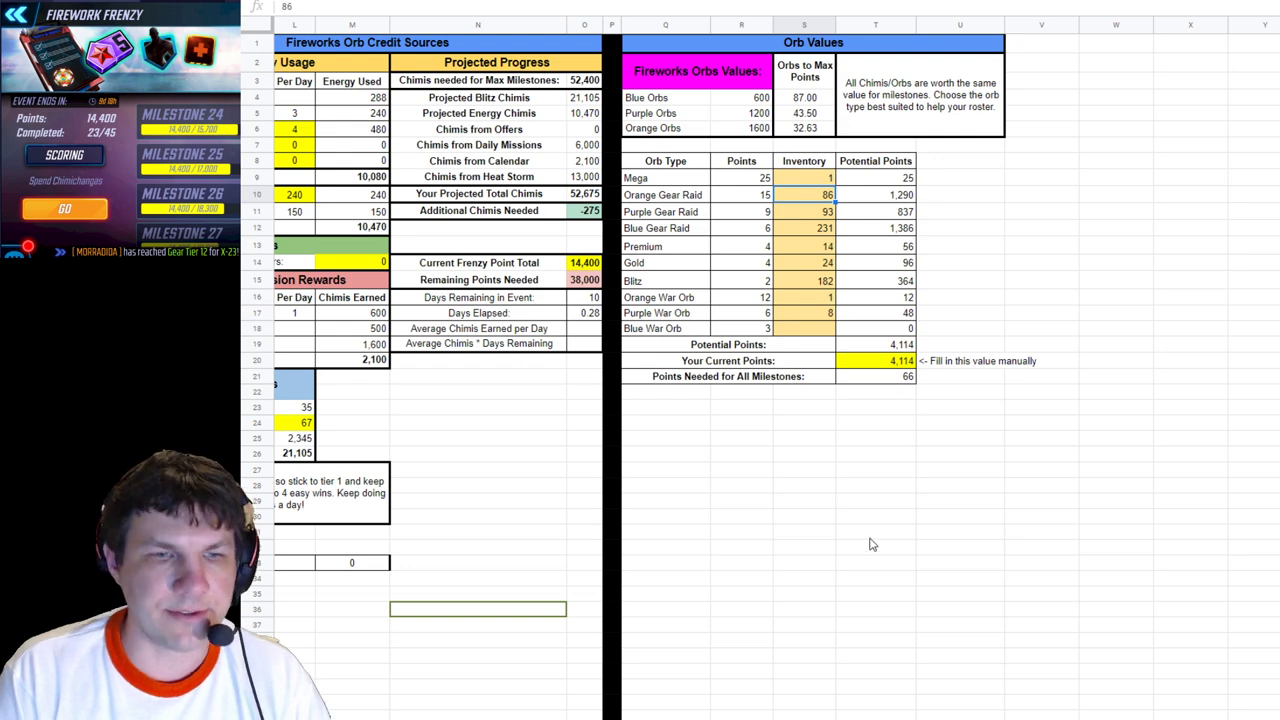
# Compare points and orbs-to-max values for blue, purple and orange Fireworks orbs, and read the adjoining note on choosing an orb type
pyautogui.hscroll(-3, 870, 545)
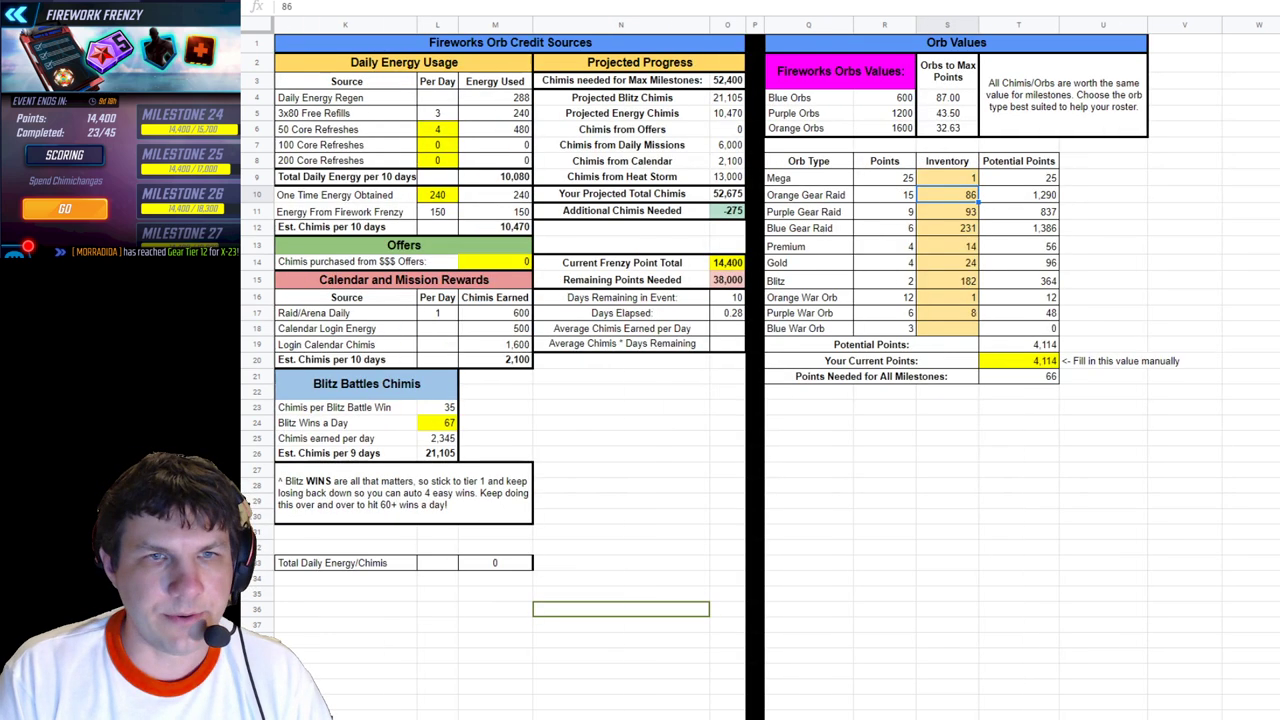
pyautogui.click(945, 130)
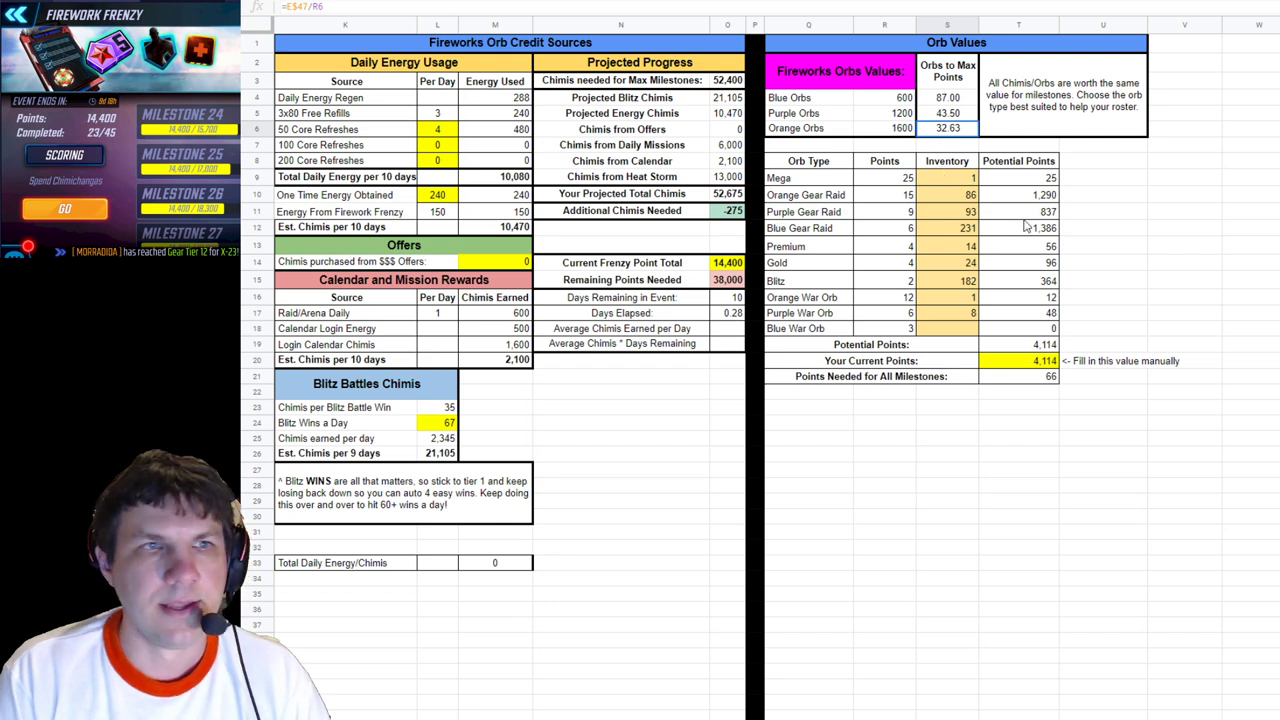
pyautogui.click(909, 114)
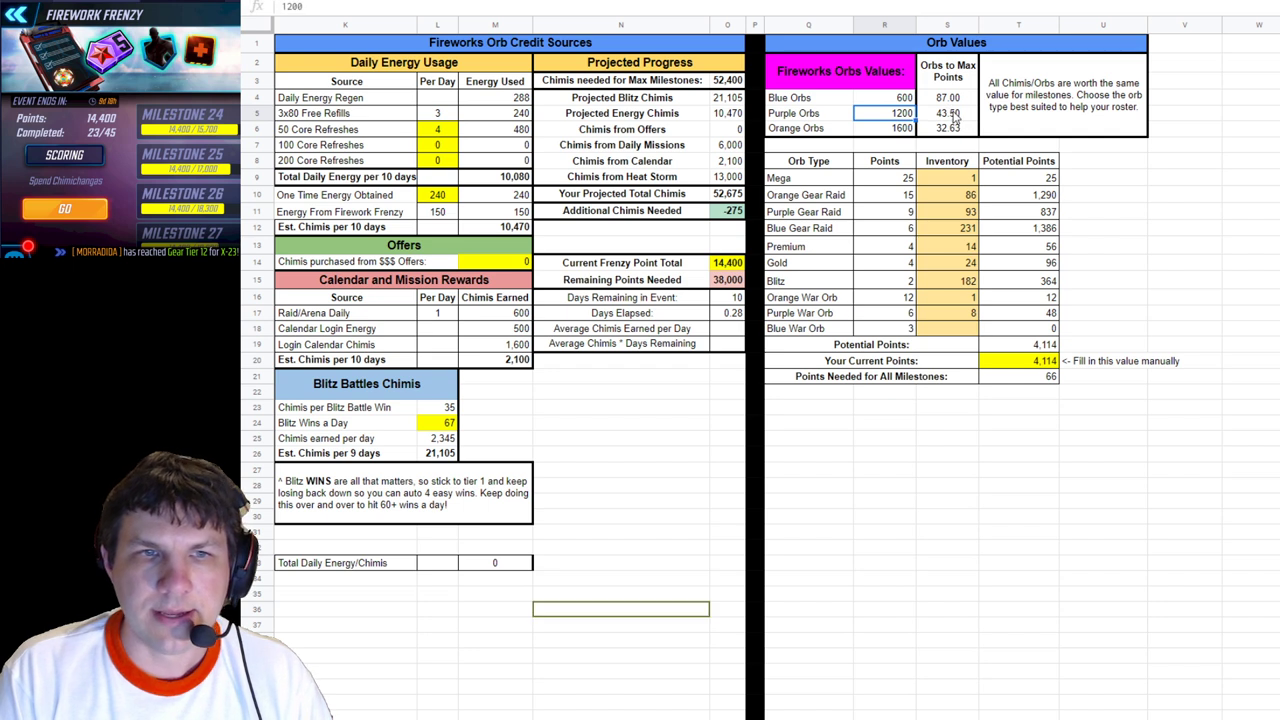
pyautogui.click(952, 129)
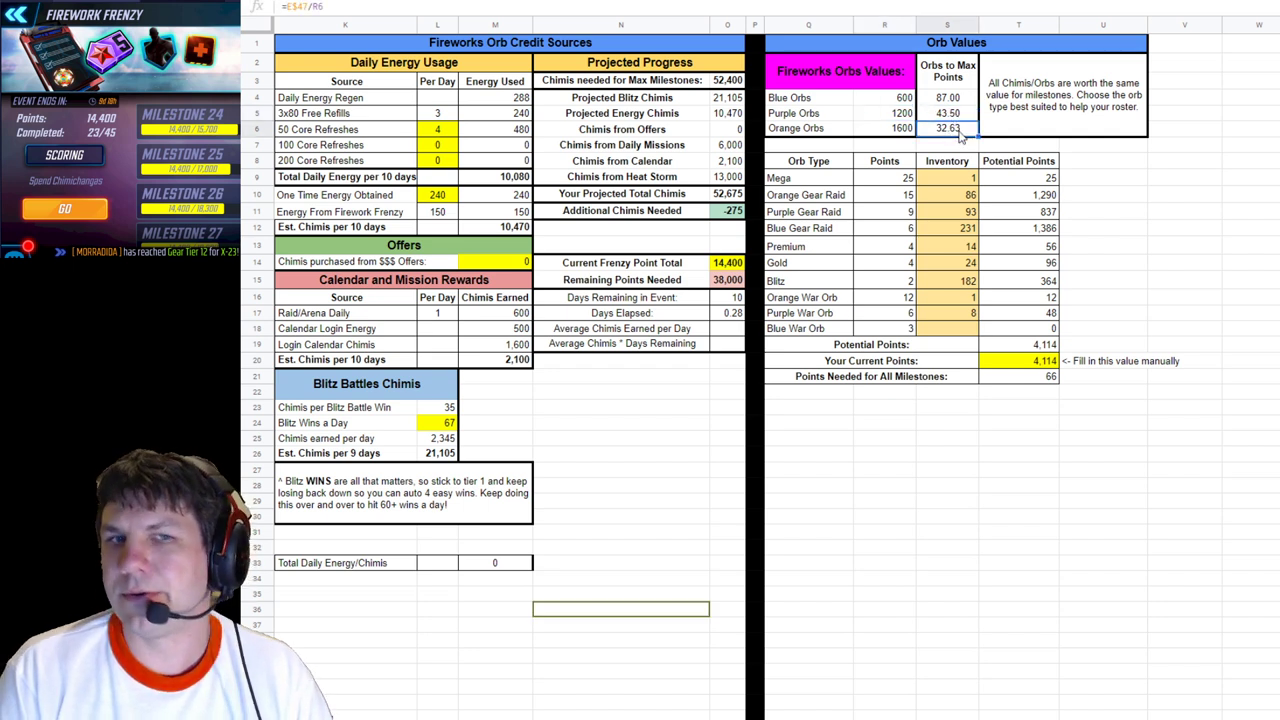
pyautogui.click(952, 99)
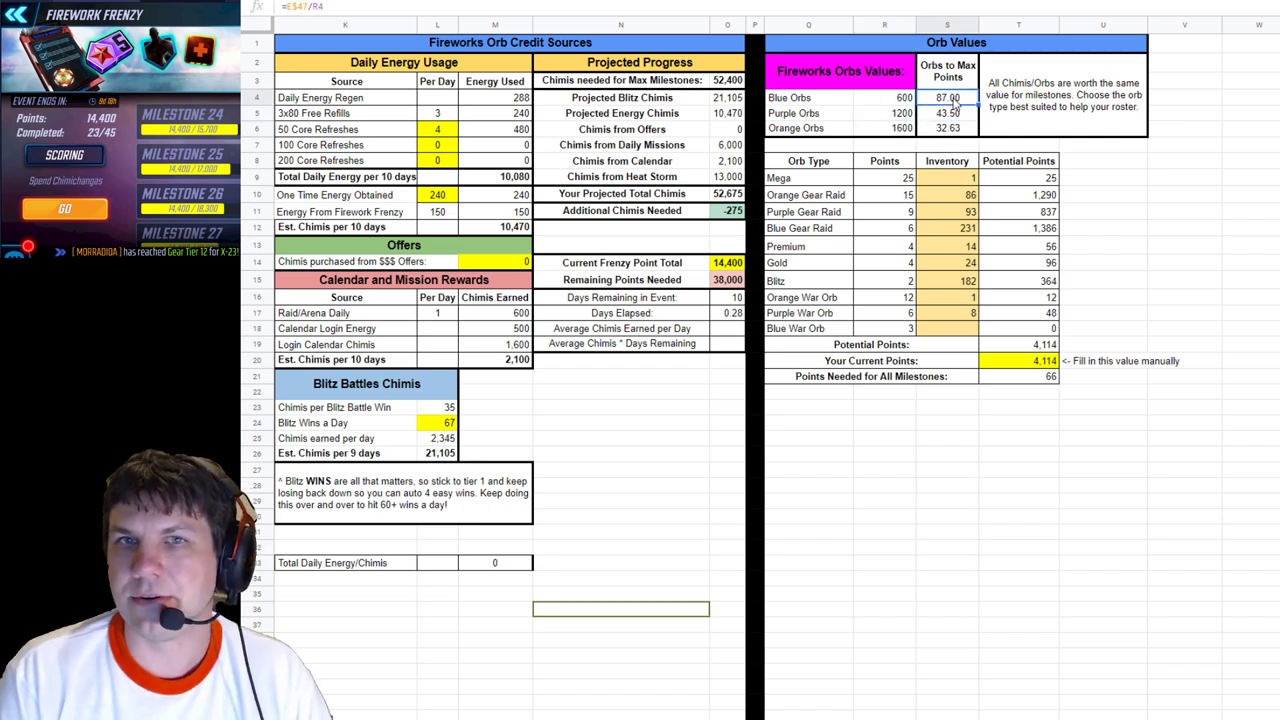
pyautogui.click(953, 115)
pyautogui.click(1020, 122)
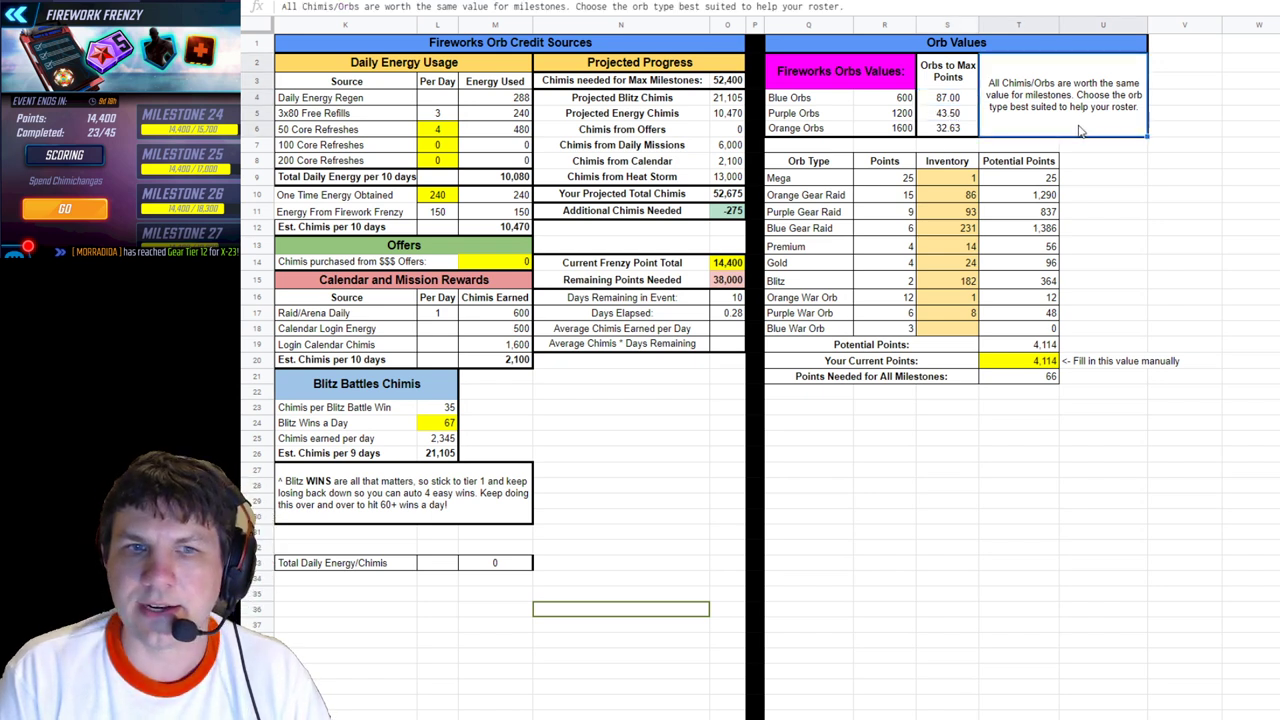
pyautogui.click(889, 101)
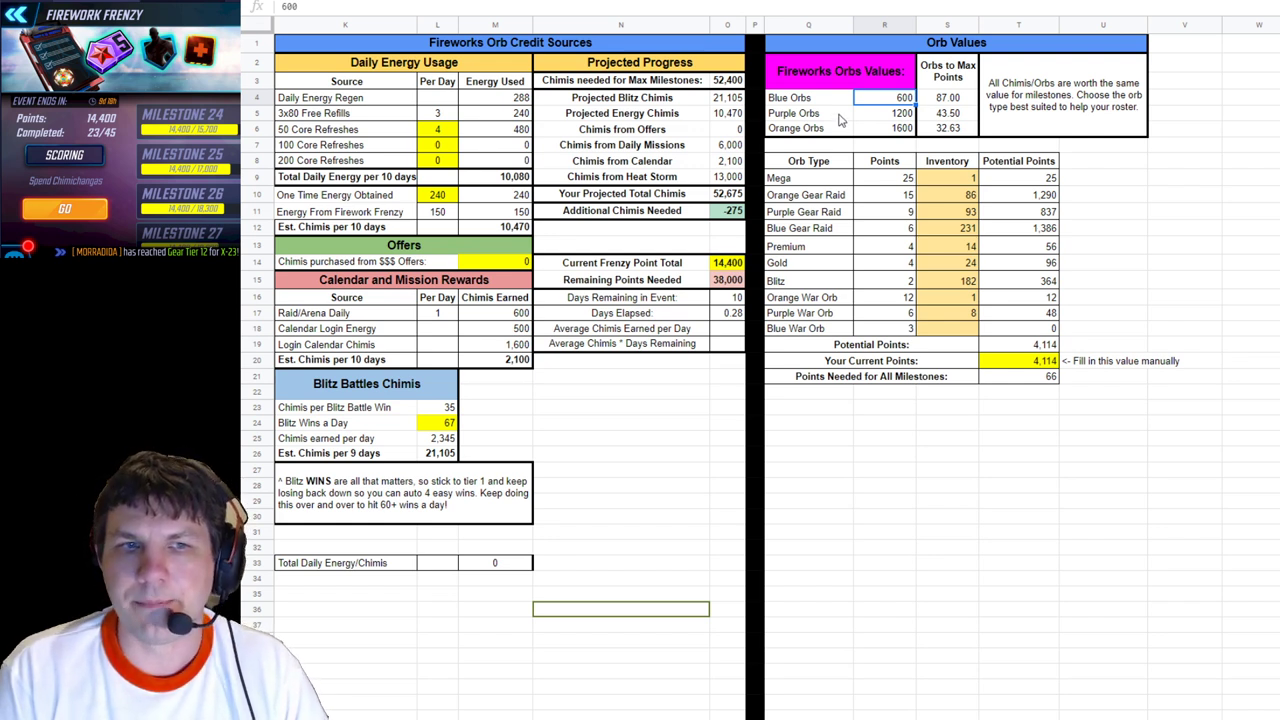
pyautogui.click(902, 130)
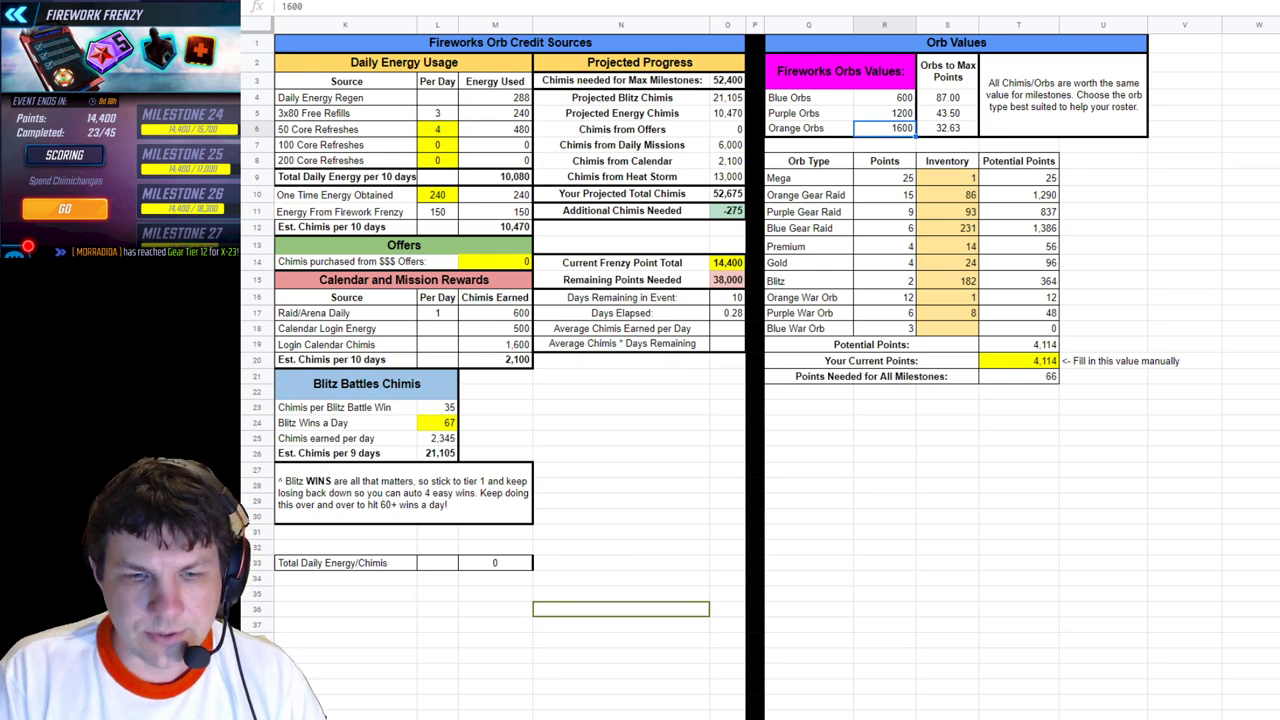
# Review the Firework Frenzy points for Milestone 23 and the final milestone, plus the first incremental values
pyautogui.hscroll(-6, 918, 550)
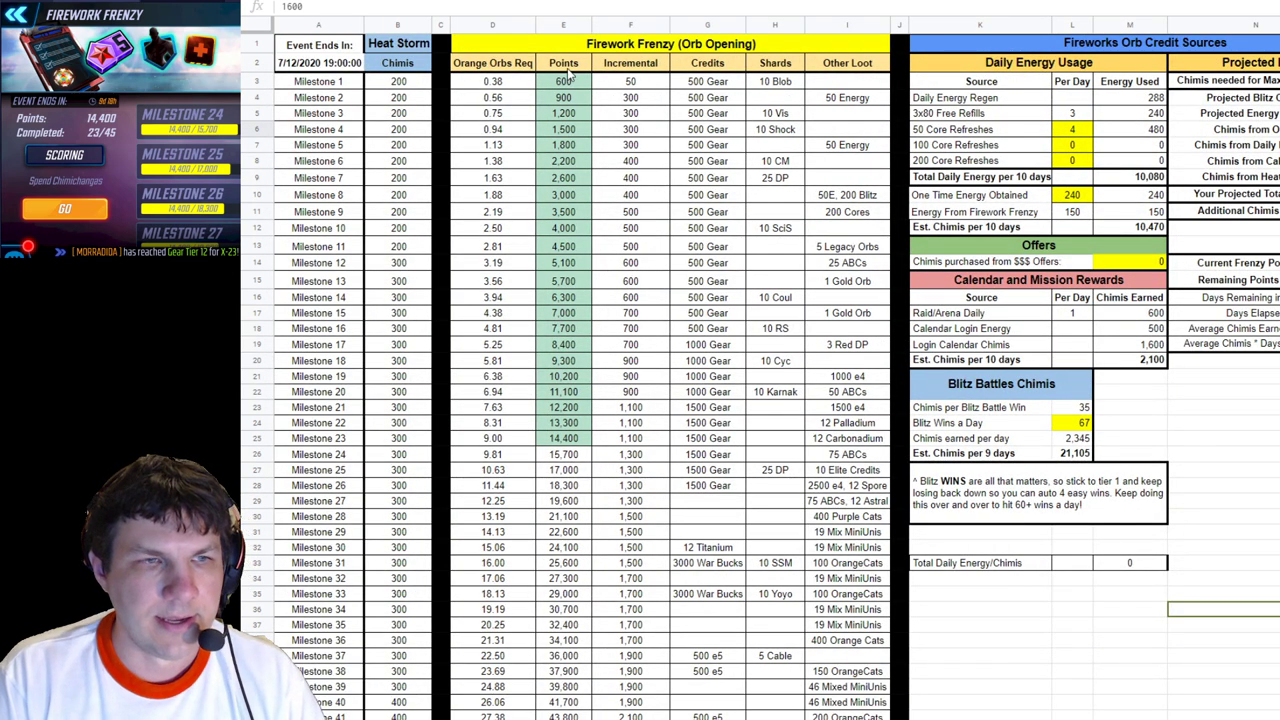
pyautogui.click(570, 440)
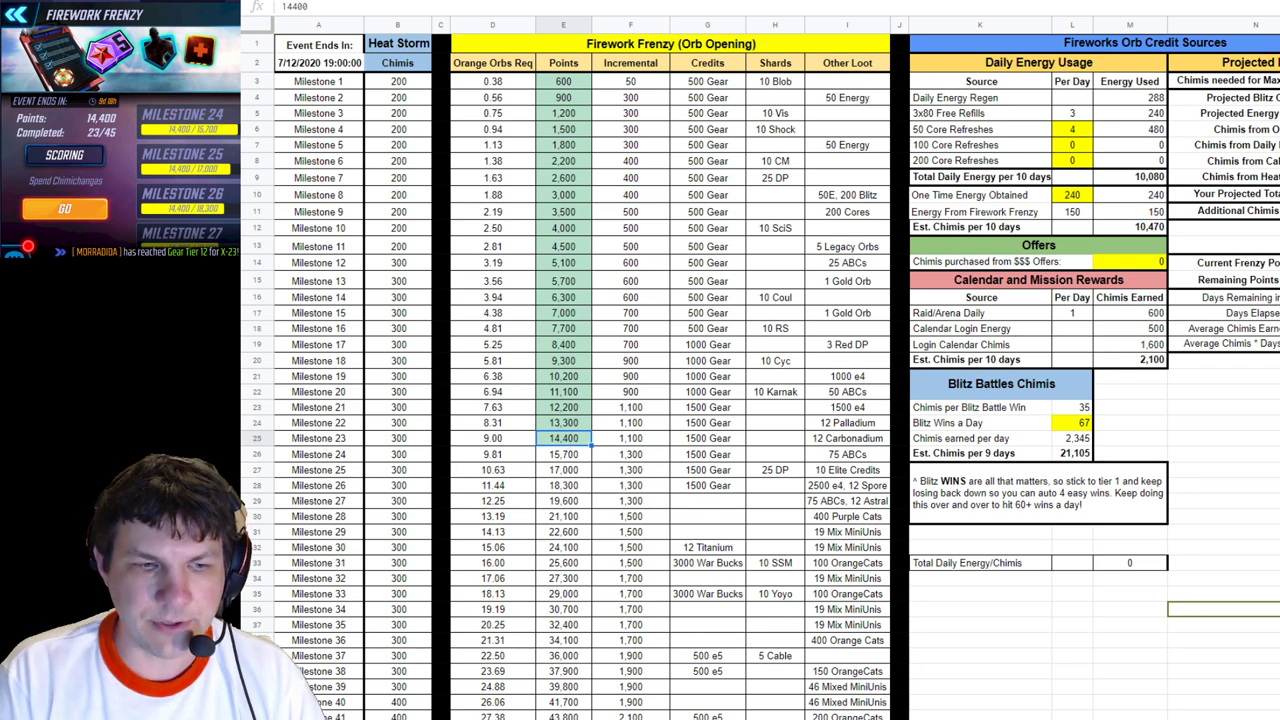
pyautogui.hotkey('ctrl', 'Down')
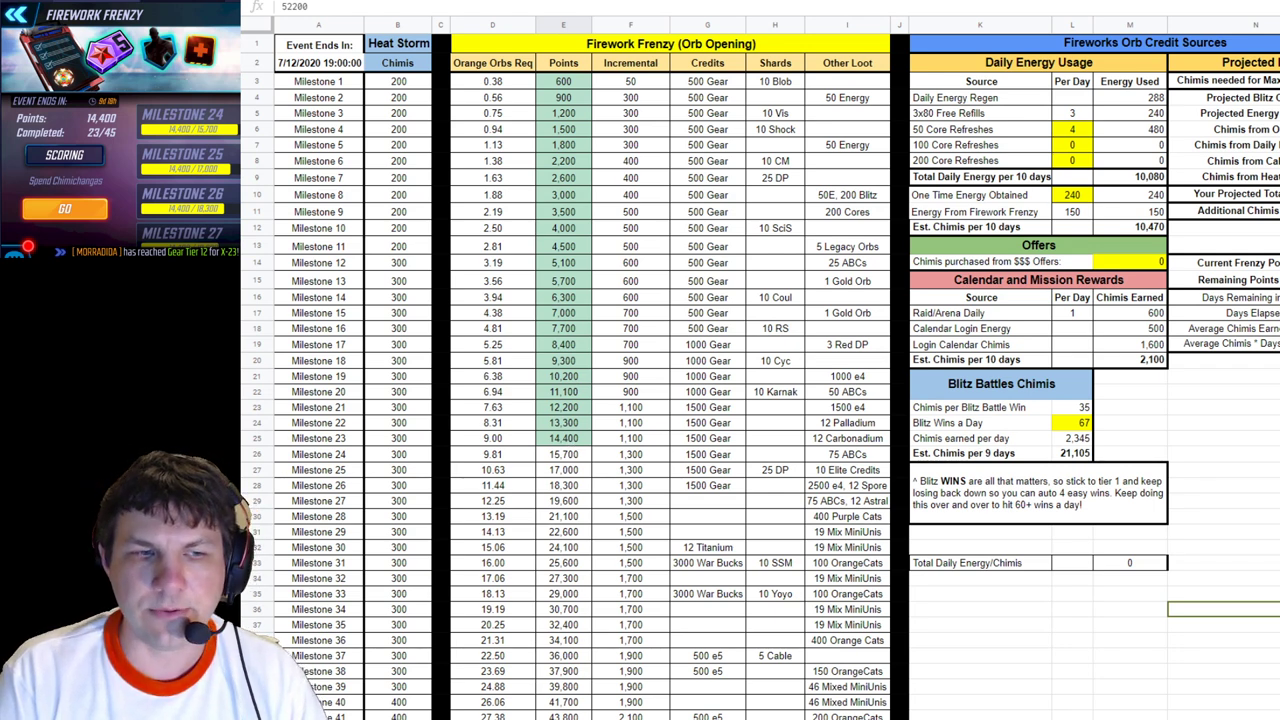
pyautogui.click(565, 435)
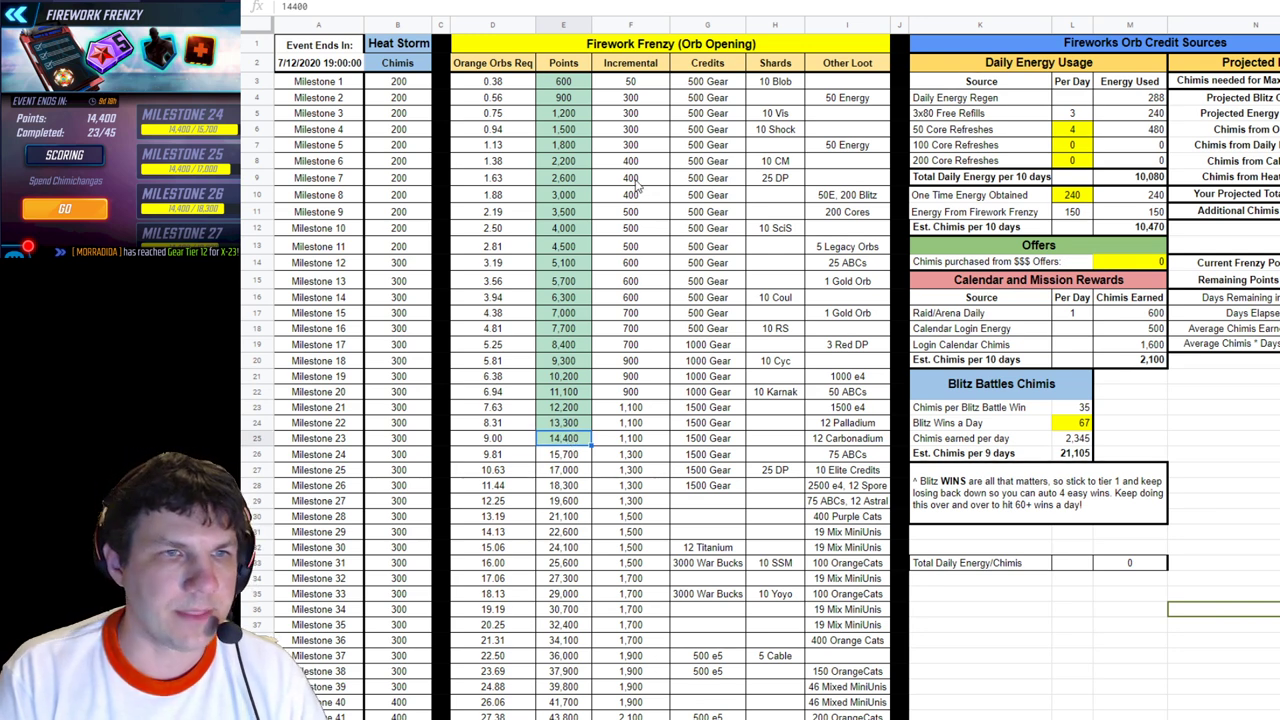
pyautogui.click(633, 86)
pyautogui.click(631, 101)
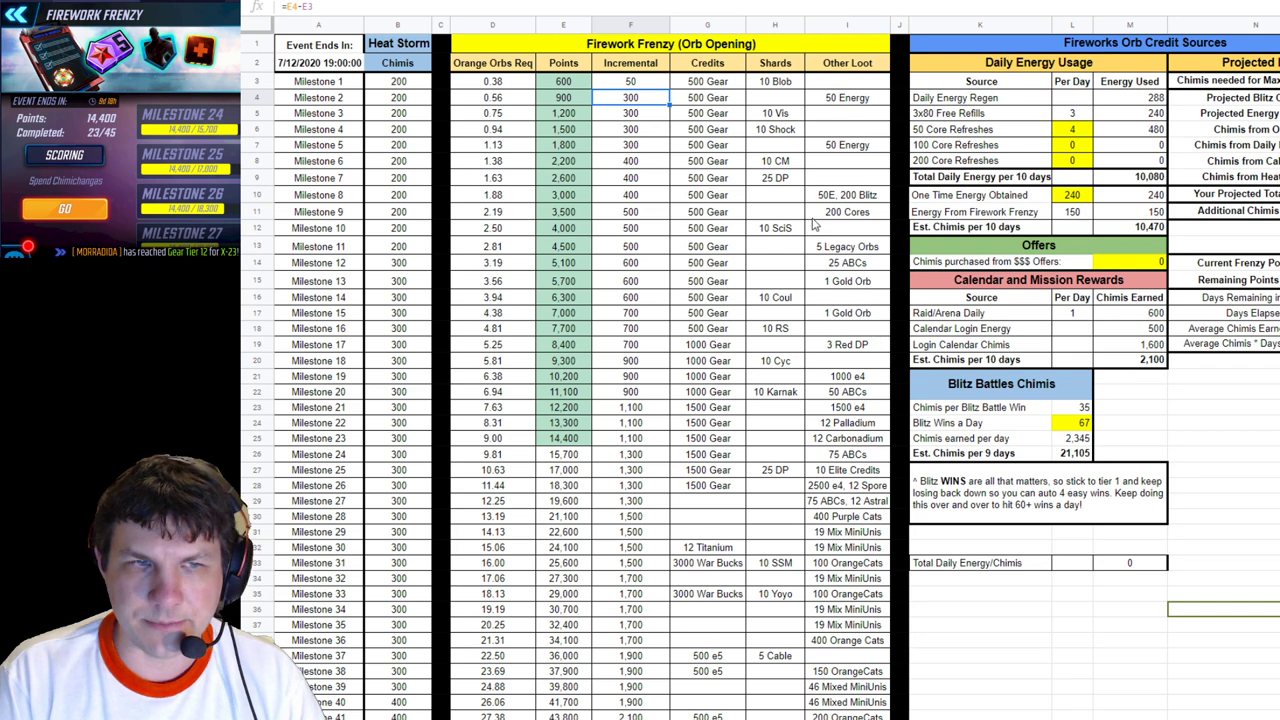
# Review the Firework Frenzy rewards from Milestone 24 onward, including the Milestone 29 loot, Milestone 31 credits and Milestone 37 shards
pyautogui.click(728, 455)
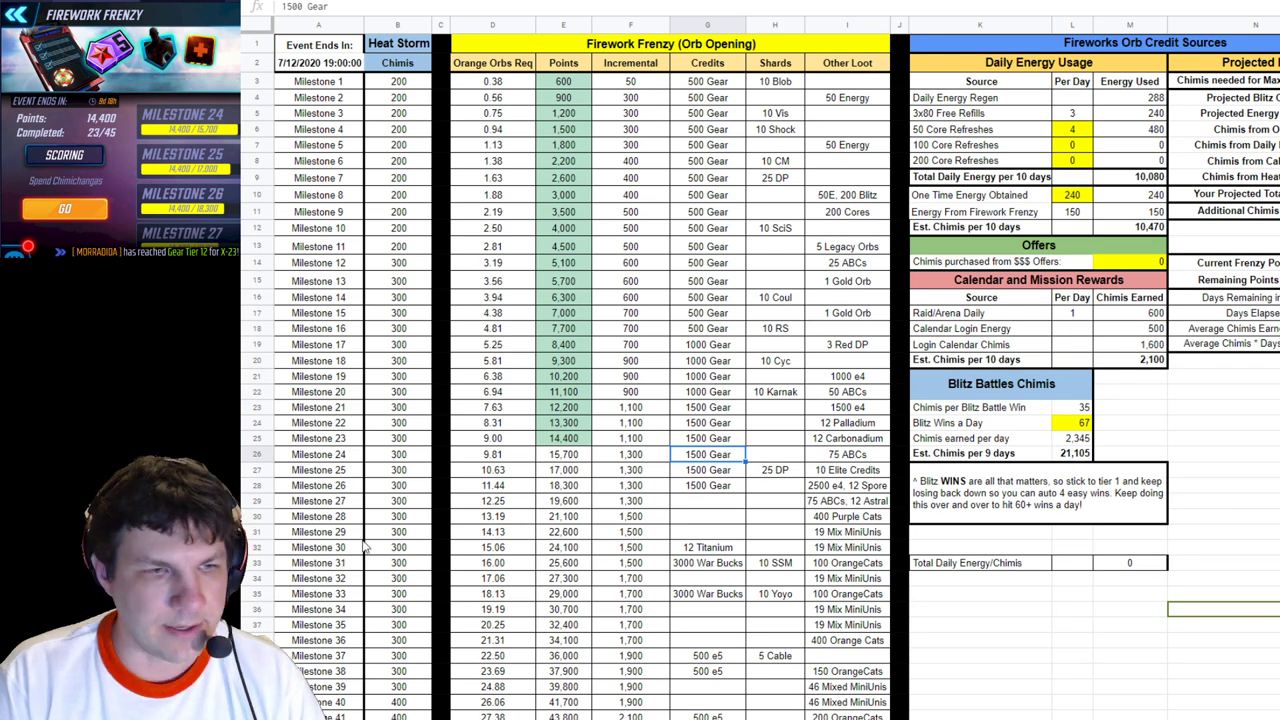
pyautogui.click(332, 535)
pyautogui.click(571, 538)
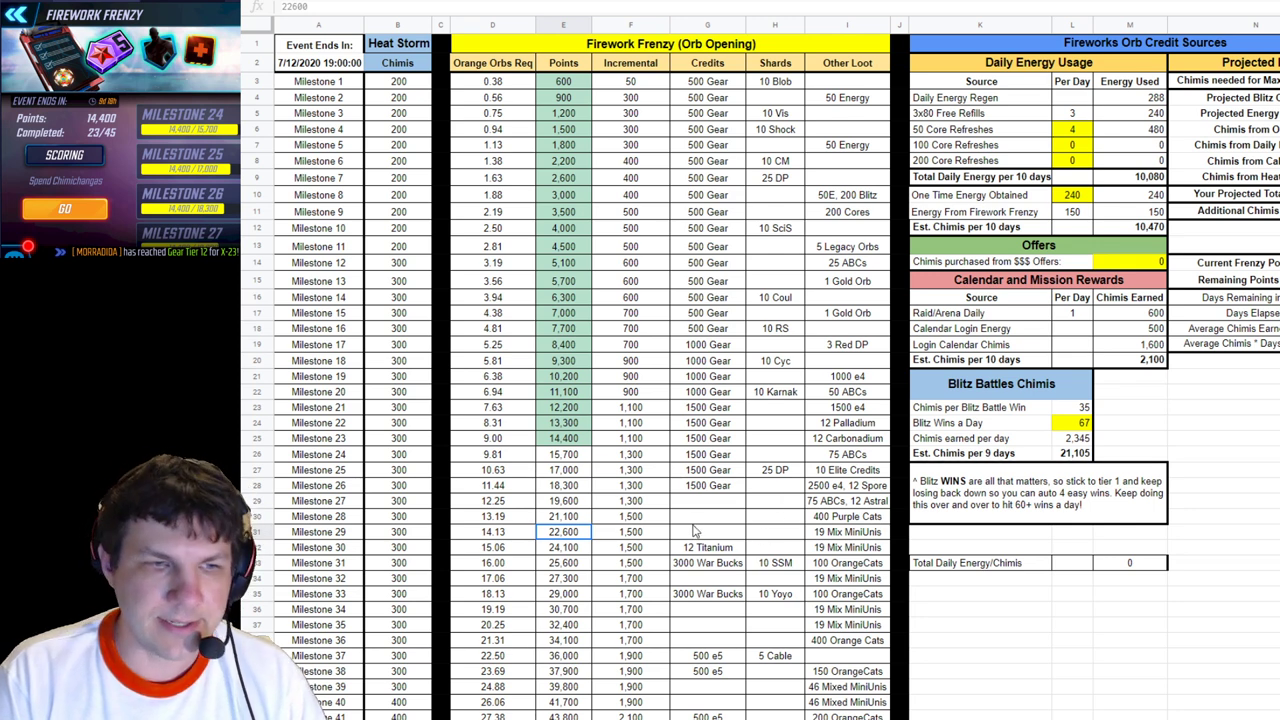
pyautogui.click(845, 537)
pyautogui.click(727, 563)
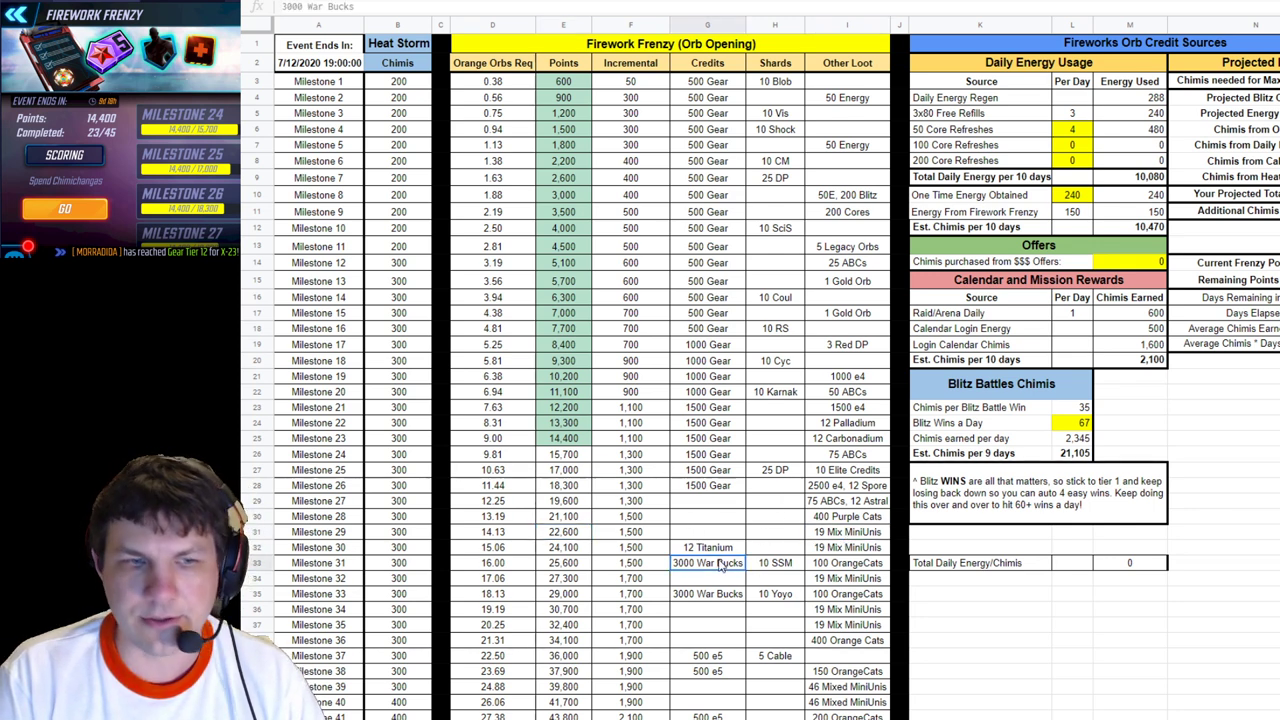
pyautogui.click(767, 659)
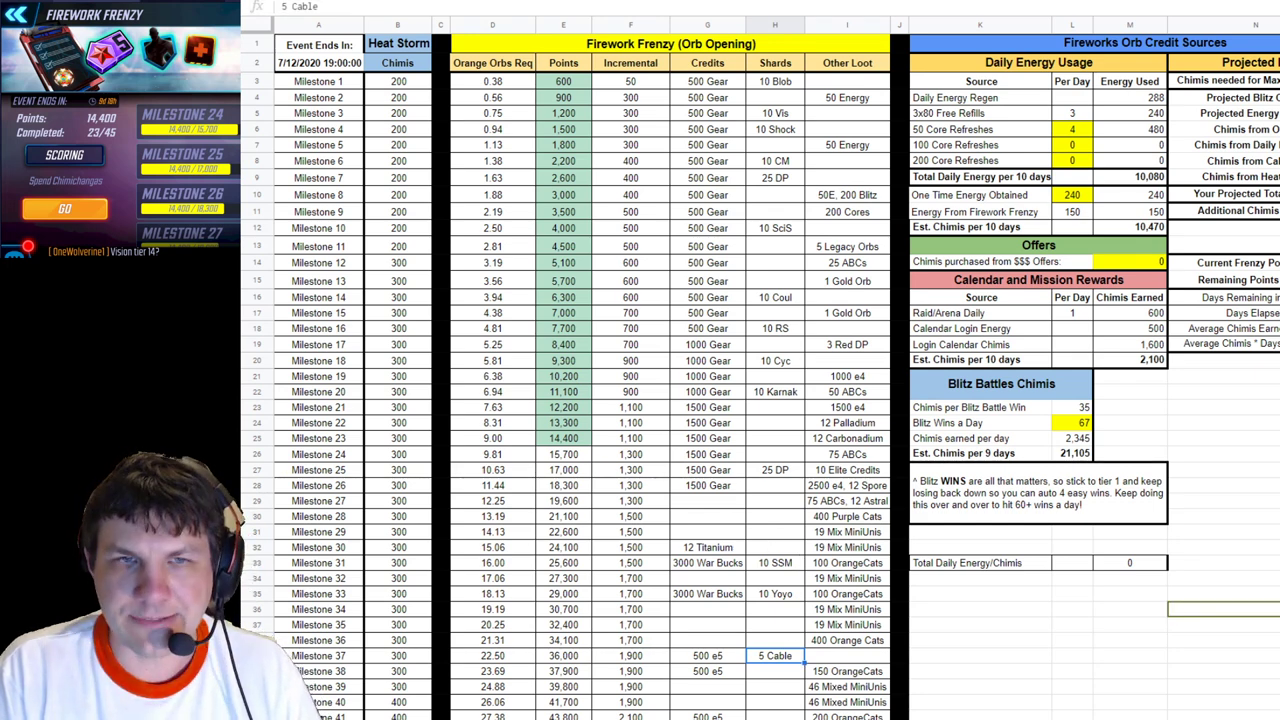
# Check the final milestone's required points alongside the Fireworks Orb Credit Sources section
pyautogui.hscroll(2, 760, 380)
pyautogui.hscroll(5, 776, 368)
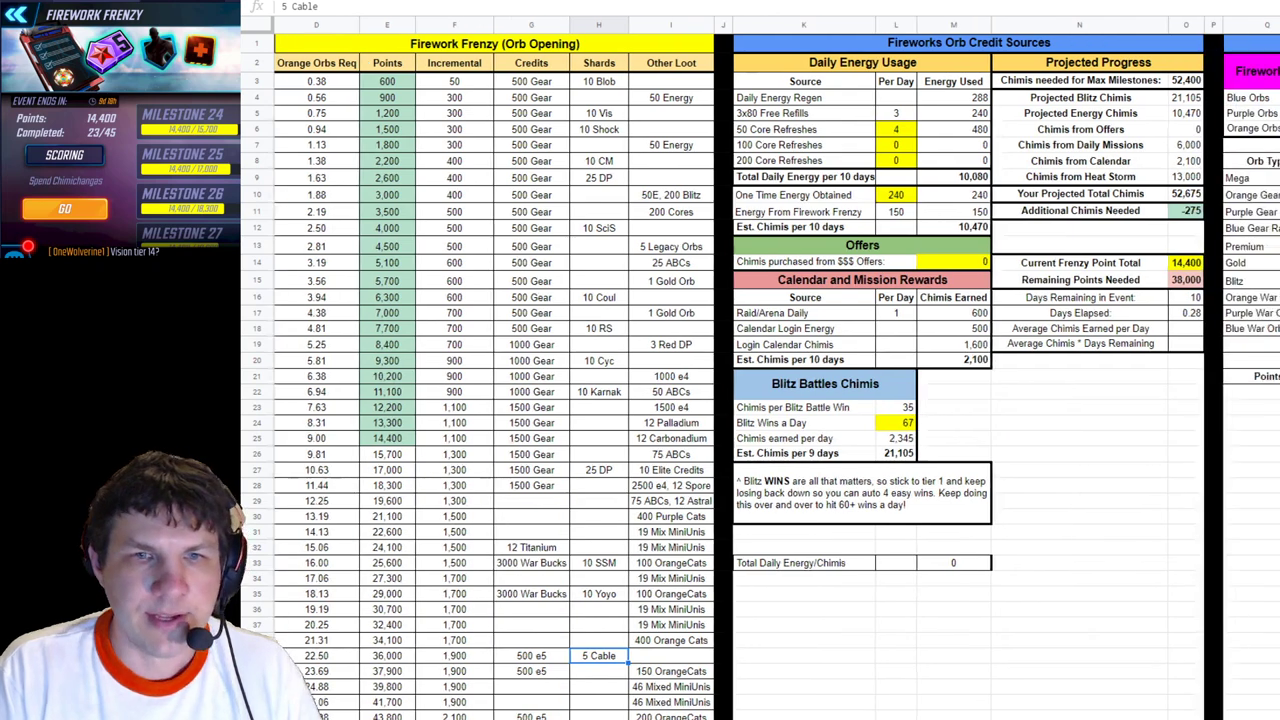
pyautogui.hscroll(-3, 760, 380)
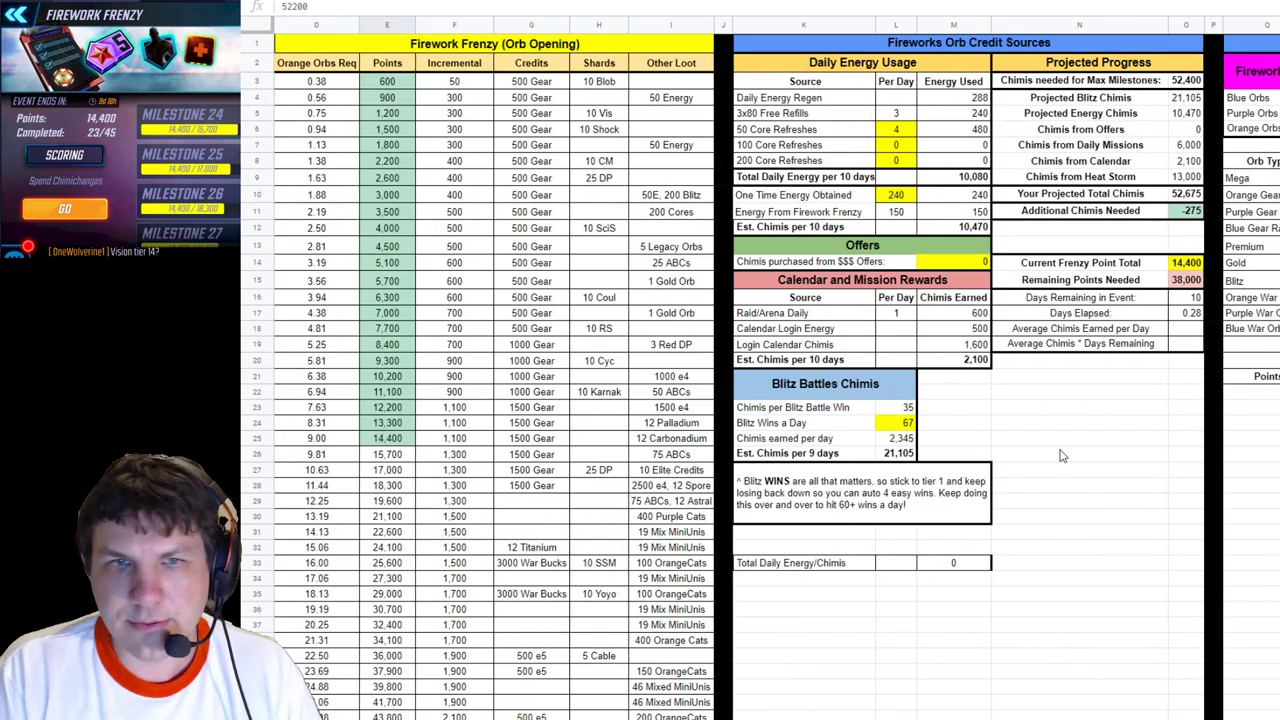
# Check the Chimis needed for max milestones against the projected Blitz Chimis in the Projected Progress section
pyautogui.click(1186, 80)
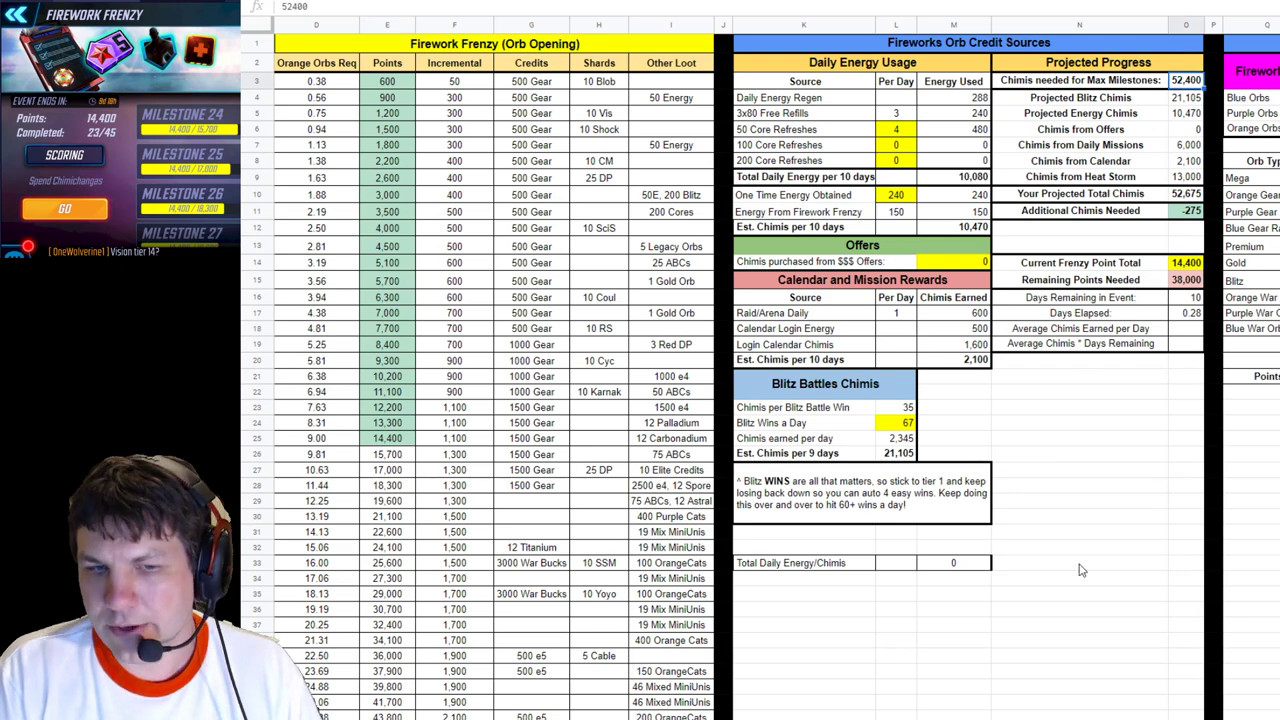
pyautogui.hscroll(4, 829, 568)
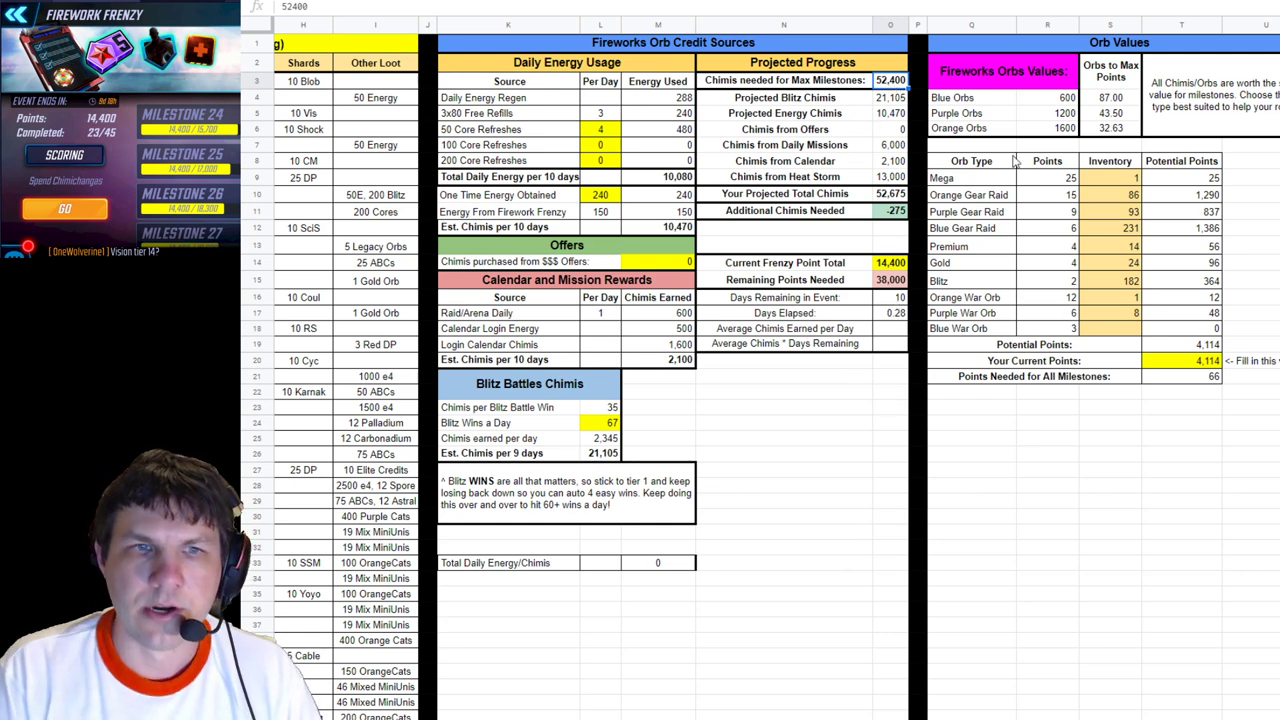
pyautogui.doubleClick(886, 86)
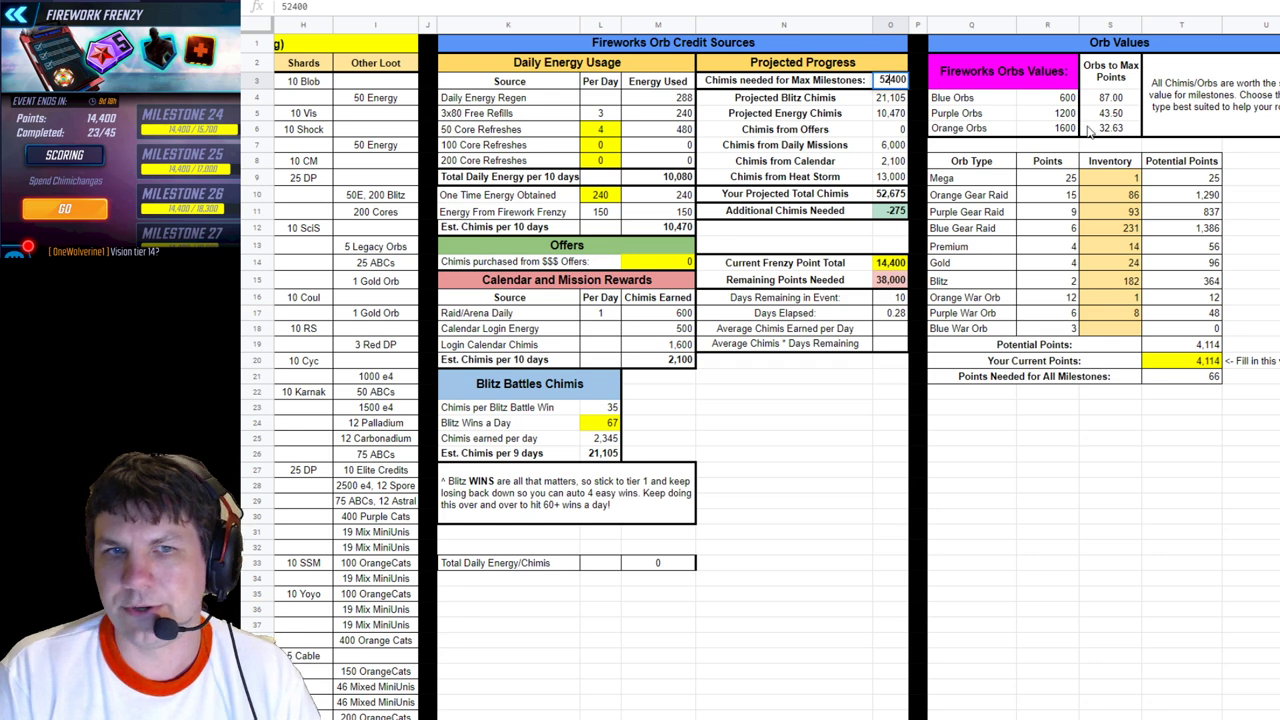
pyautogui.click(897, 99)
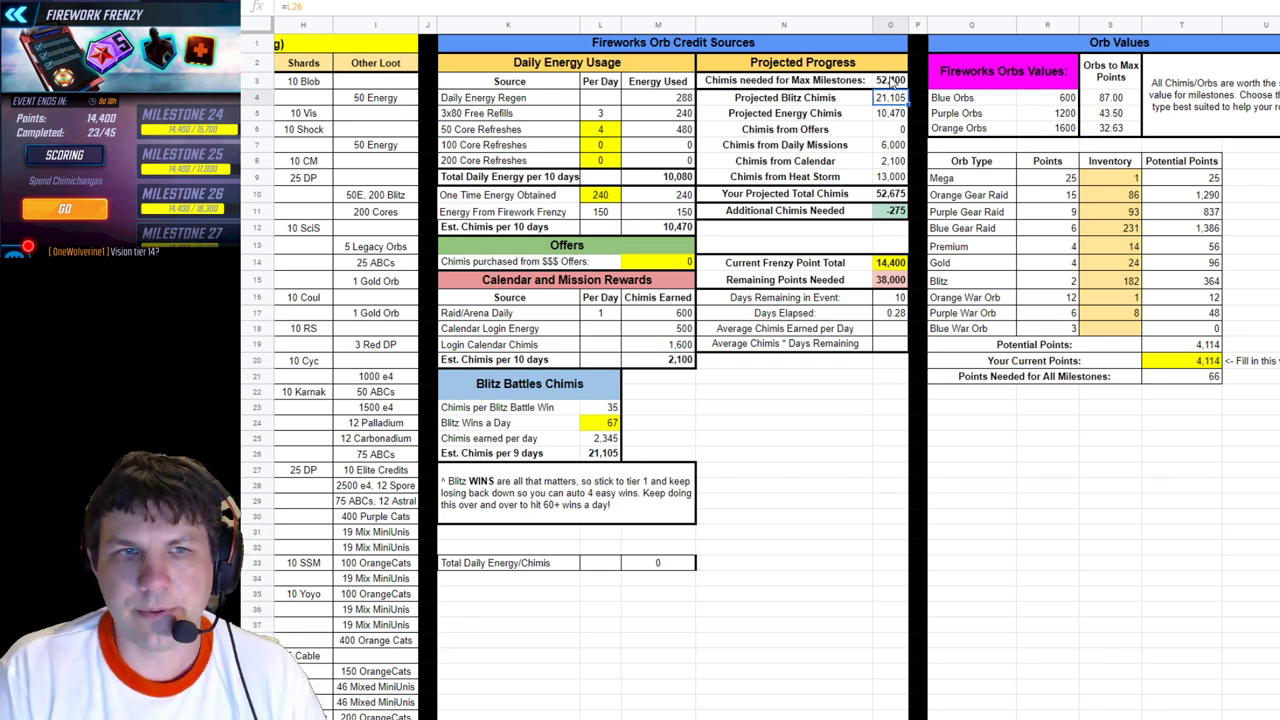
pyautogui.click(891, 80)
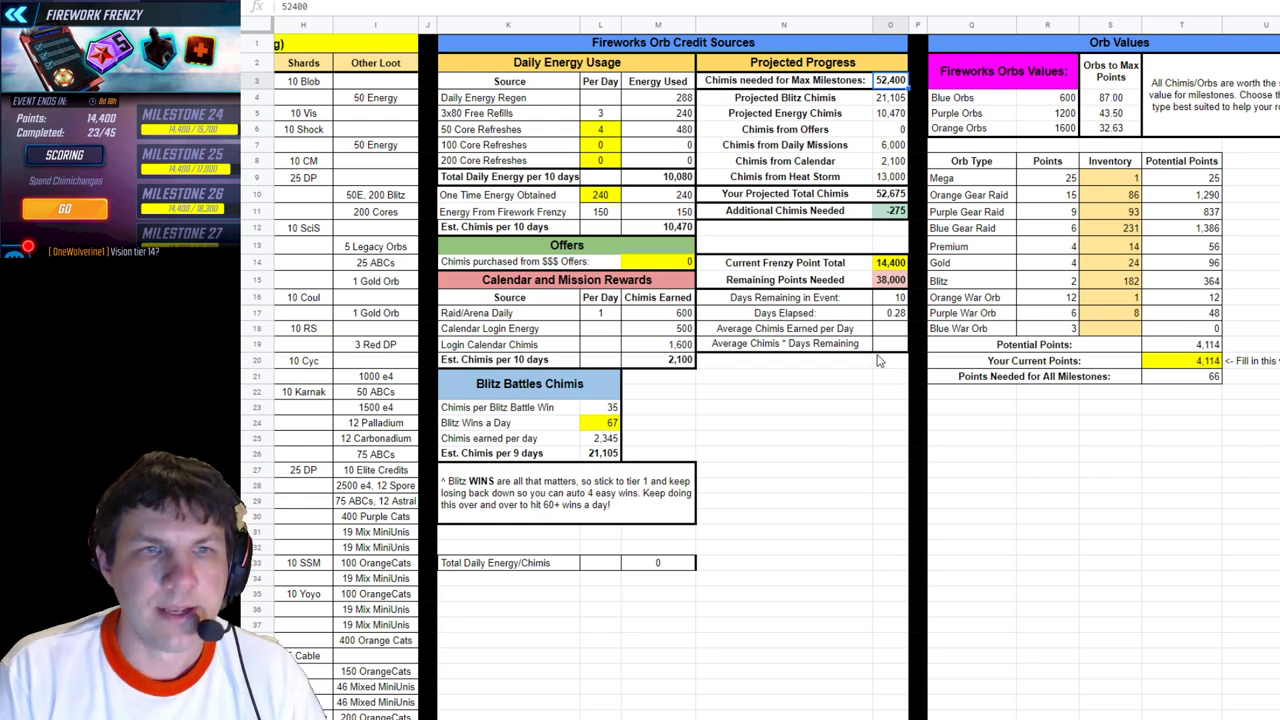
# Compare the Firework Frenzy milestone point values in the Points column with the Chimis needed for max milestones
pyautogui.hscroll(-5, 505, 585)
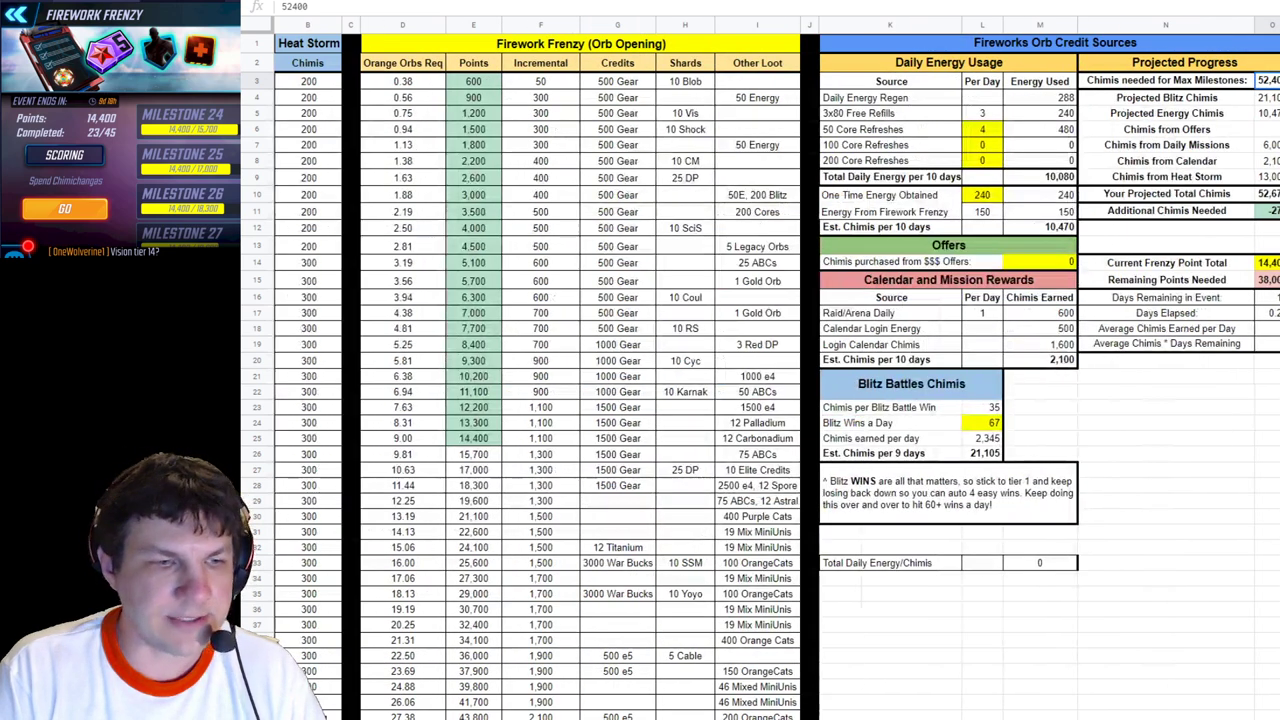
pyautogui.click(475, 532)
pyautogui.click(478, 612)
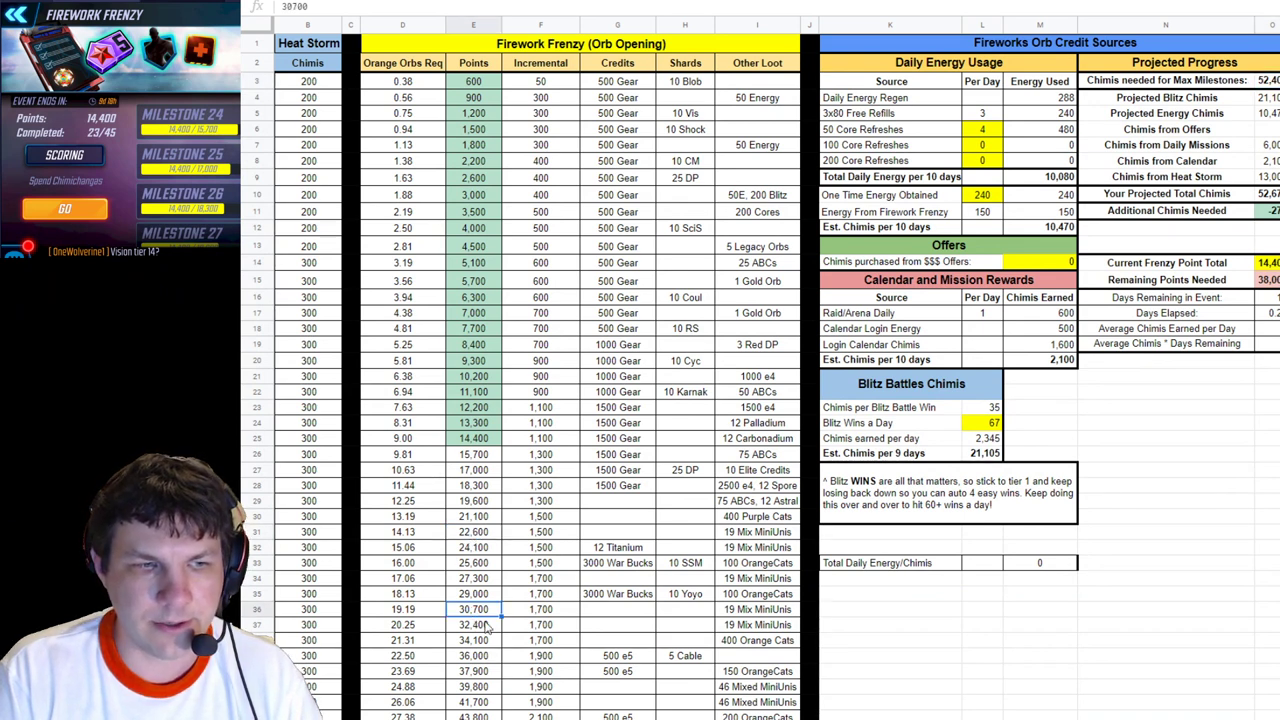
pyautogui.click(485, 656)
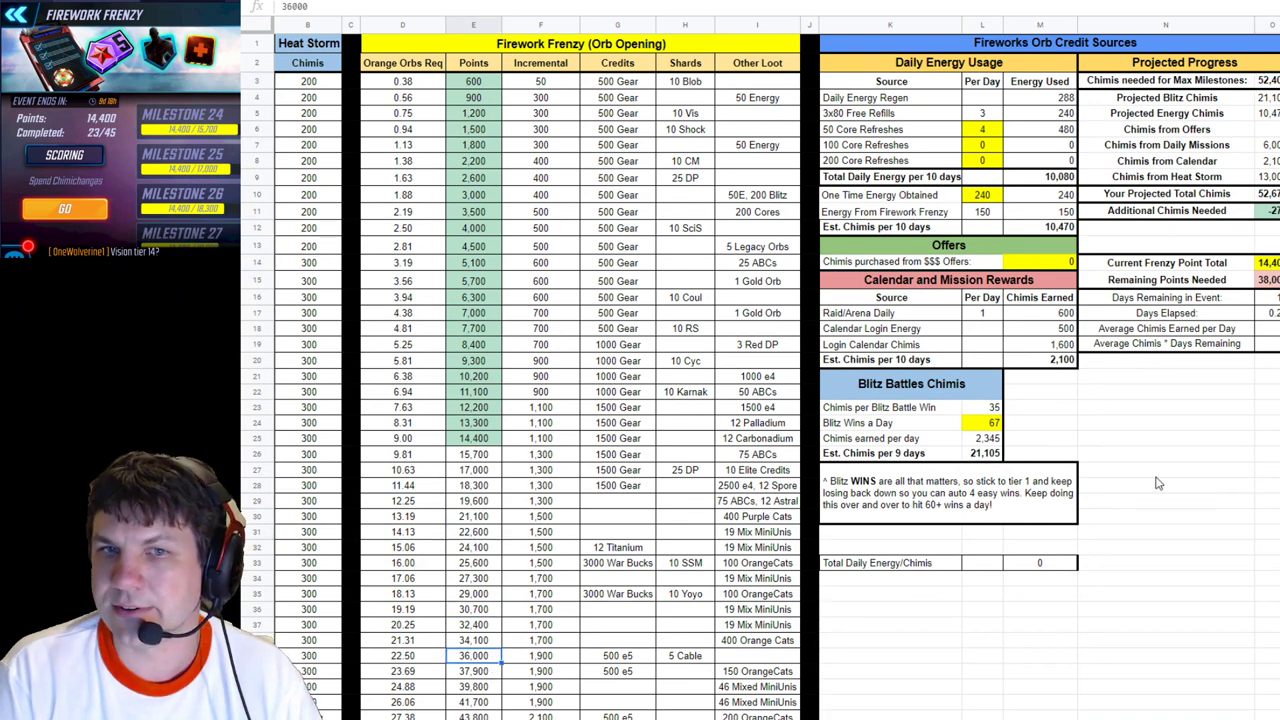
pyautogui.click(1266, 64)
pyautogui.click(1268, 82)
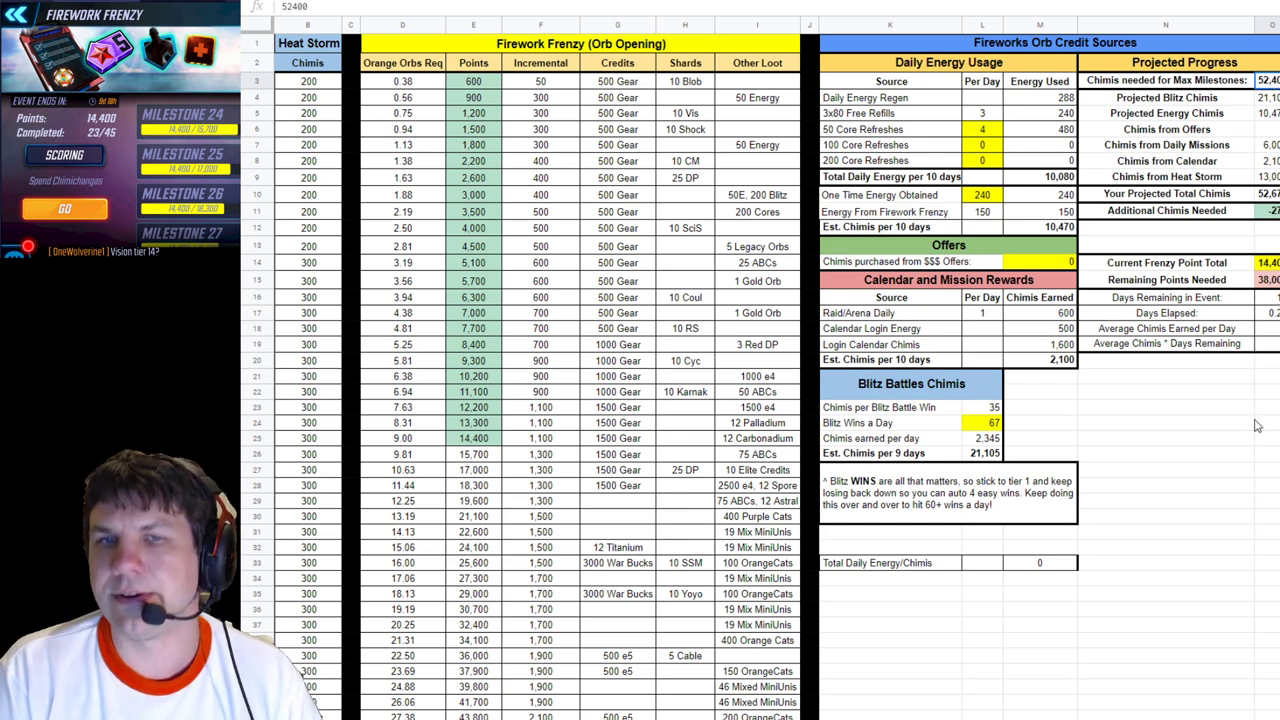
# Examine the Daily Energy Usage figures and formulas for daily energy regen, free refills and 50 core refreshes
pyautogui.hscroll(5, 845, 125)
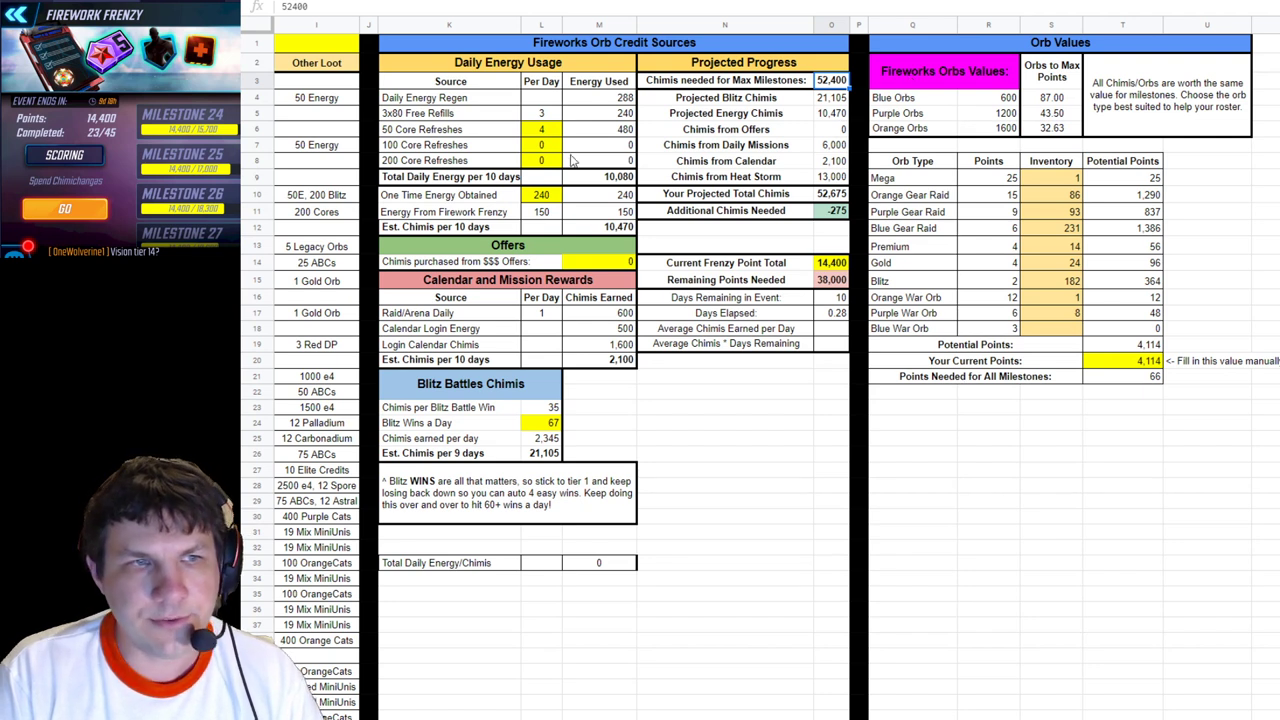
pyautogui.click(597, 104)
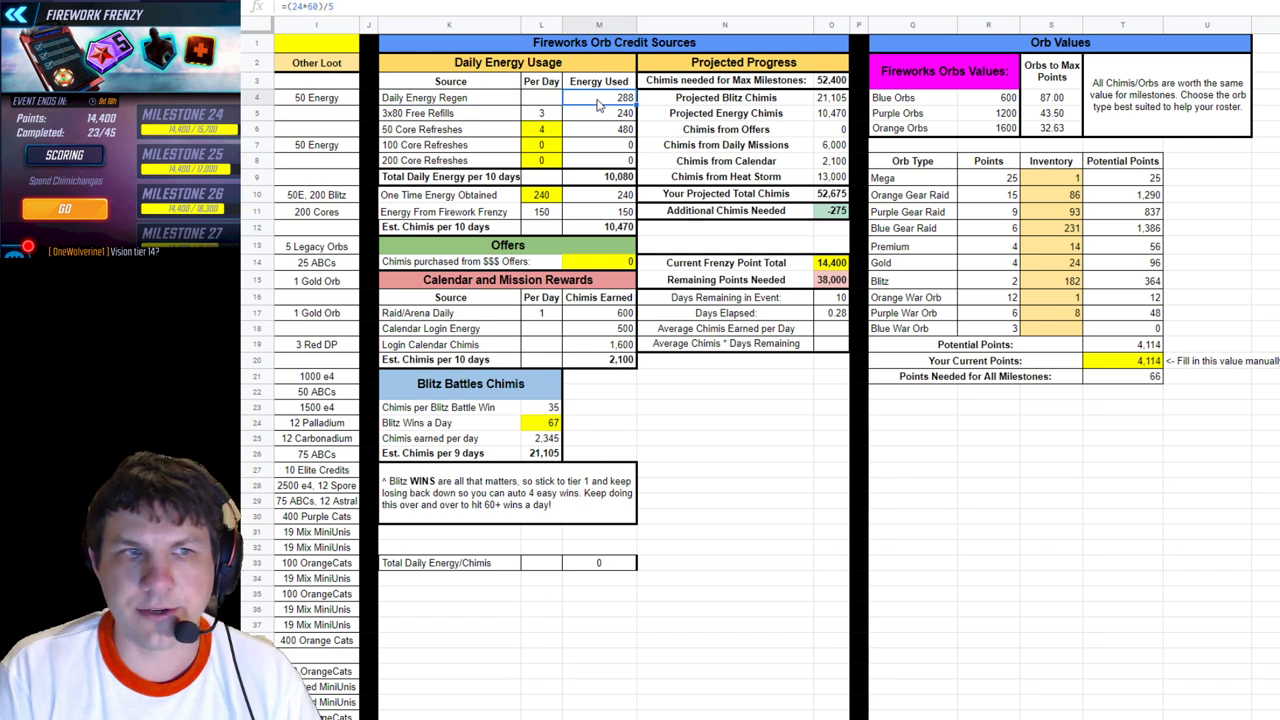
pyautogui.click(478, 118)
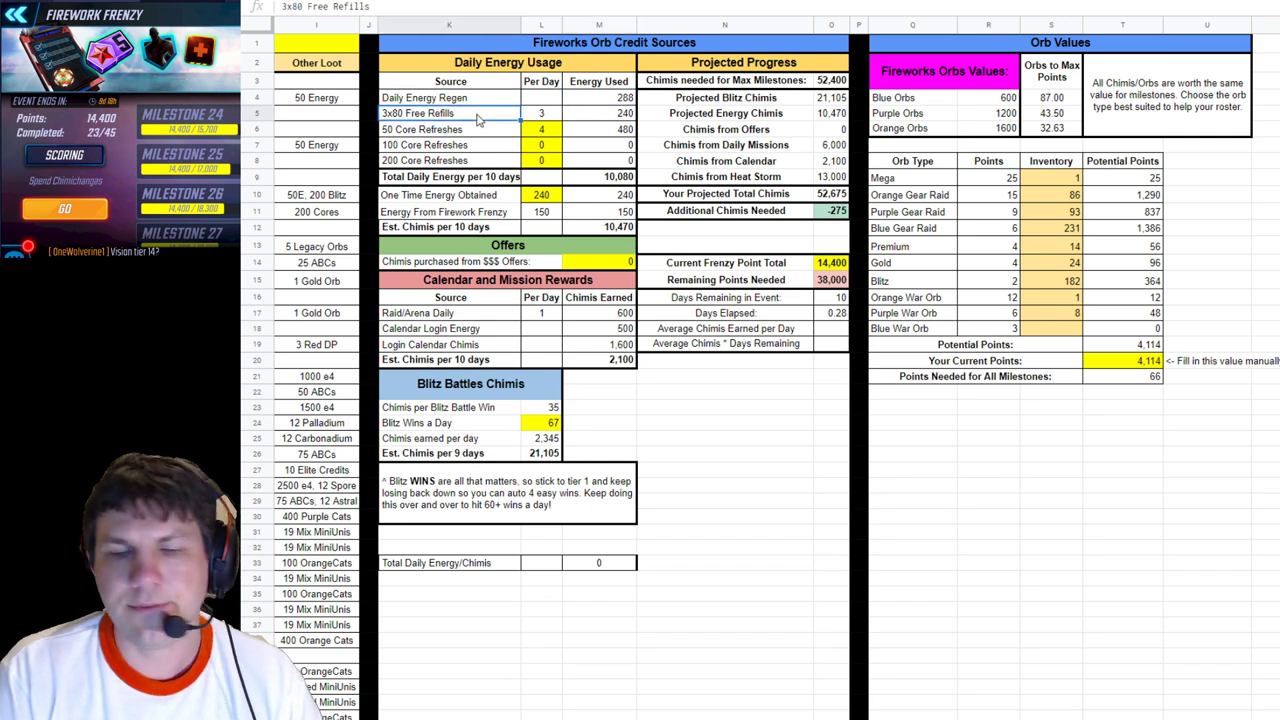
pyautogui.click(596, 120)
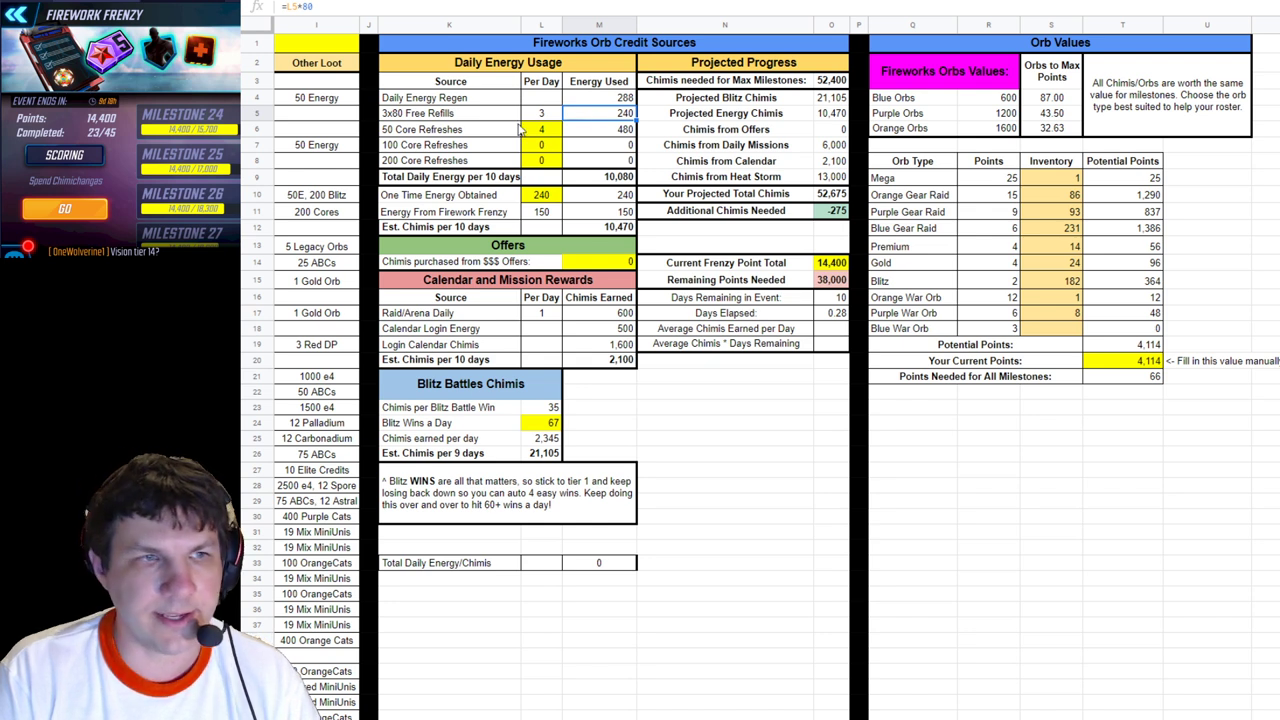
pyautogui.click(486, 132)
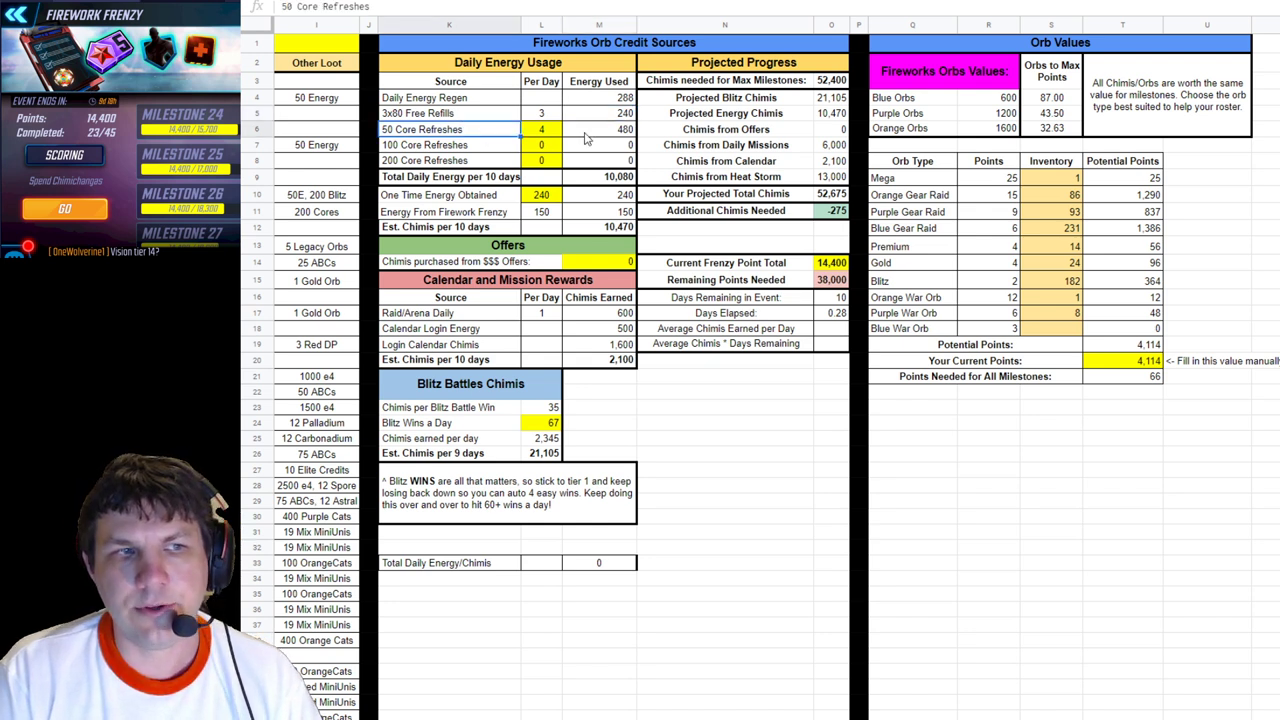
pyautogui.click(549, 133)
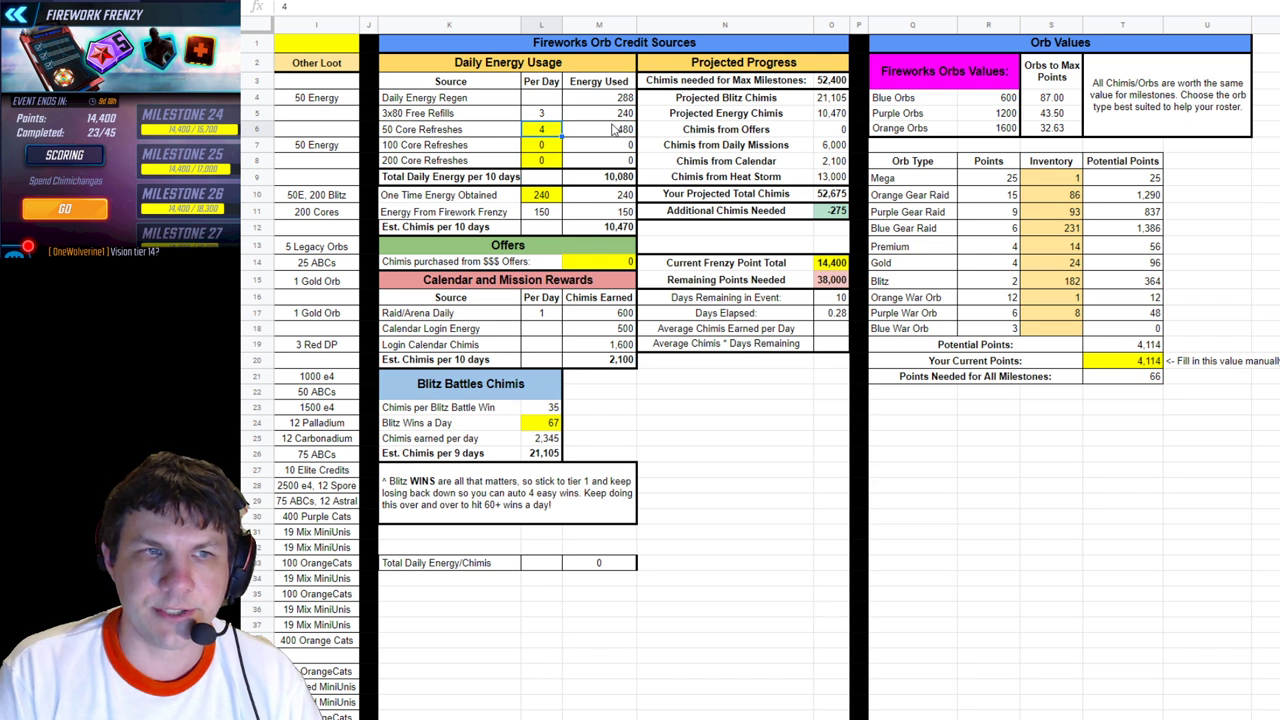
pyautogui.click(610, 136)
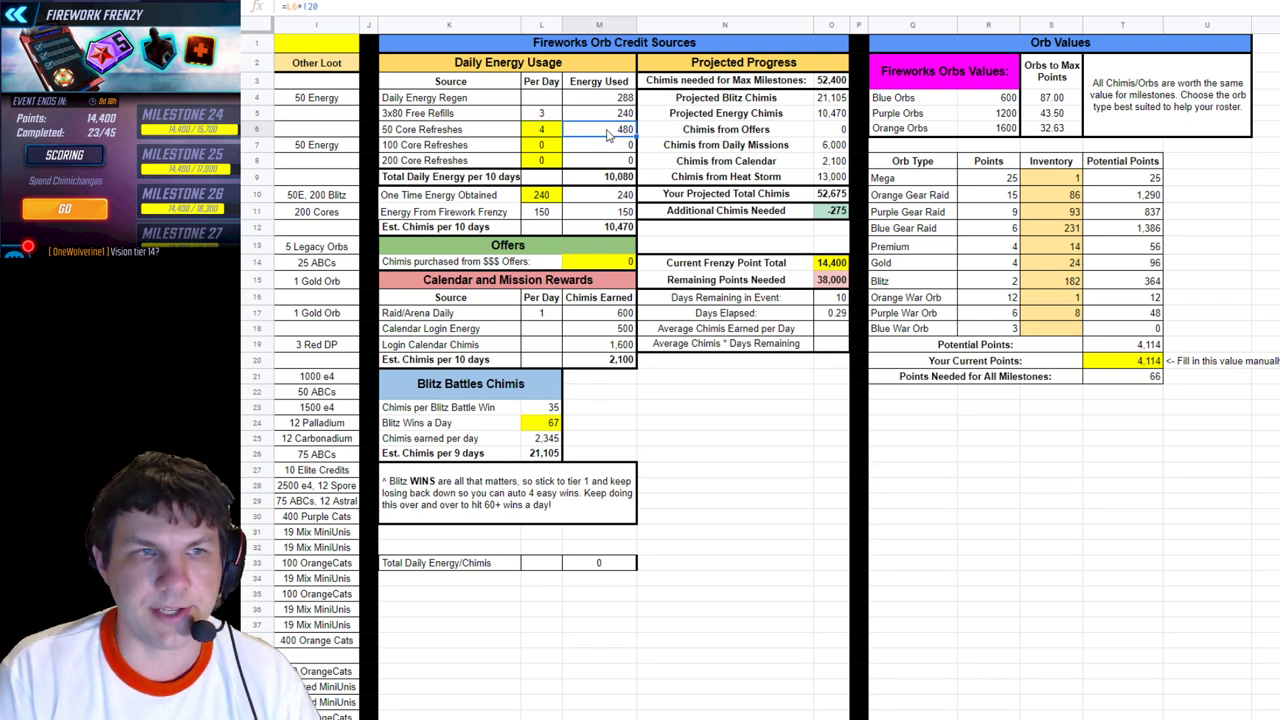
# Set the 100 Core Refreshes per day to 2
pyautogui.click(550, 149)
pyautogui.click(545, 164)
pyautogui.click(548, 146)
pyautogui.write('2')
pyautogui.press('Tab')
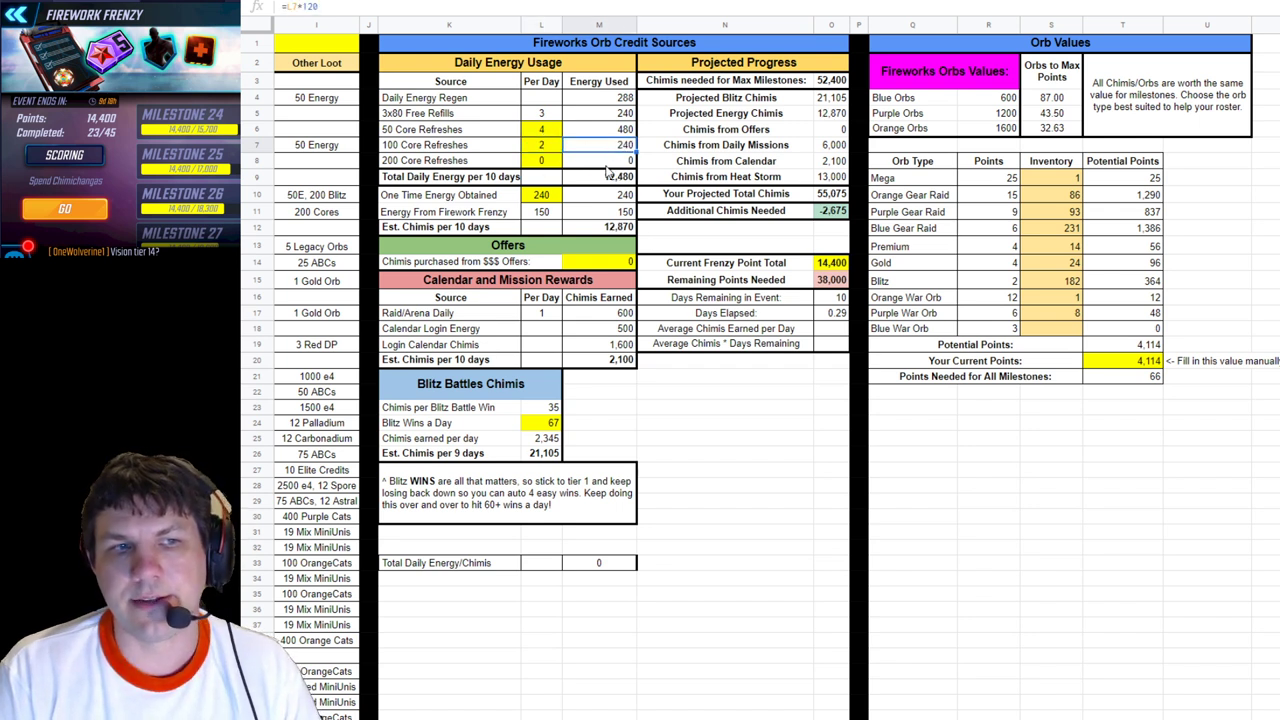
# Reset the 100 Core Refreshes per day to 0
pyautogui.click(545, 145)
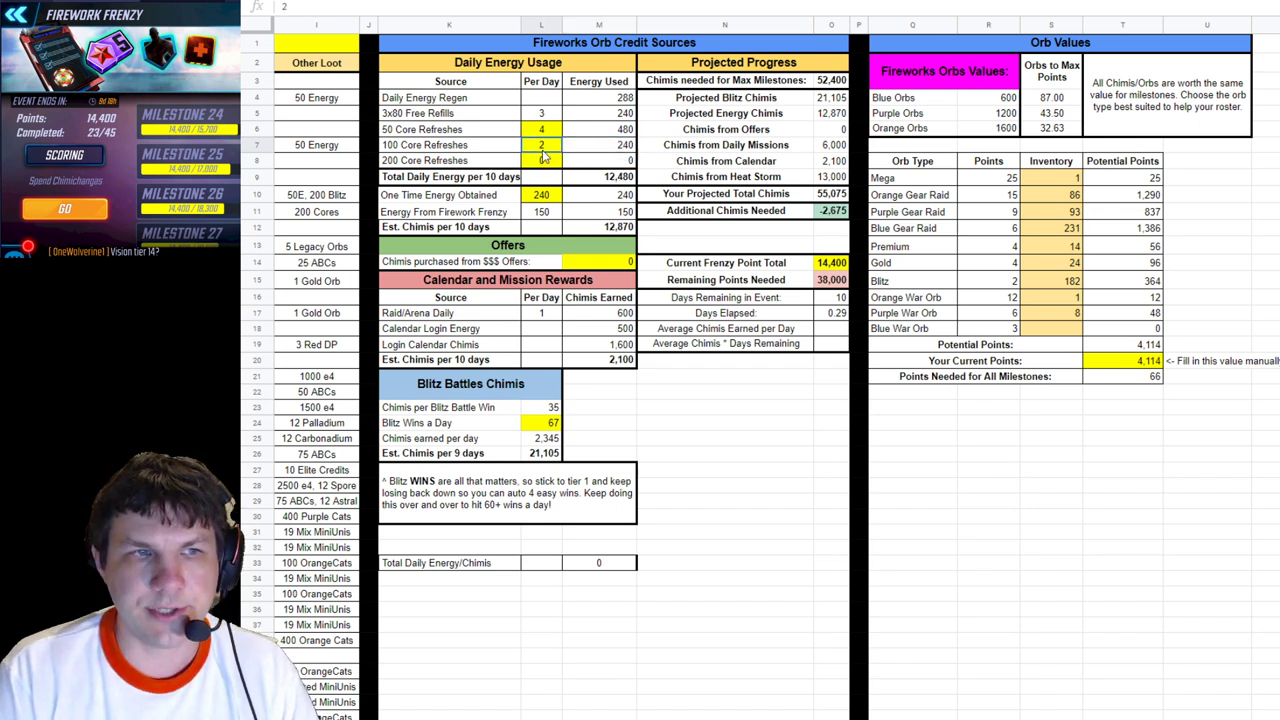
pyautogui.press('BackSpace')
pyautogui.write('0')
pyautogui.press('Tab')
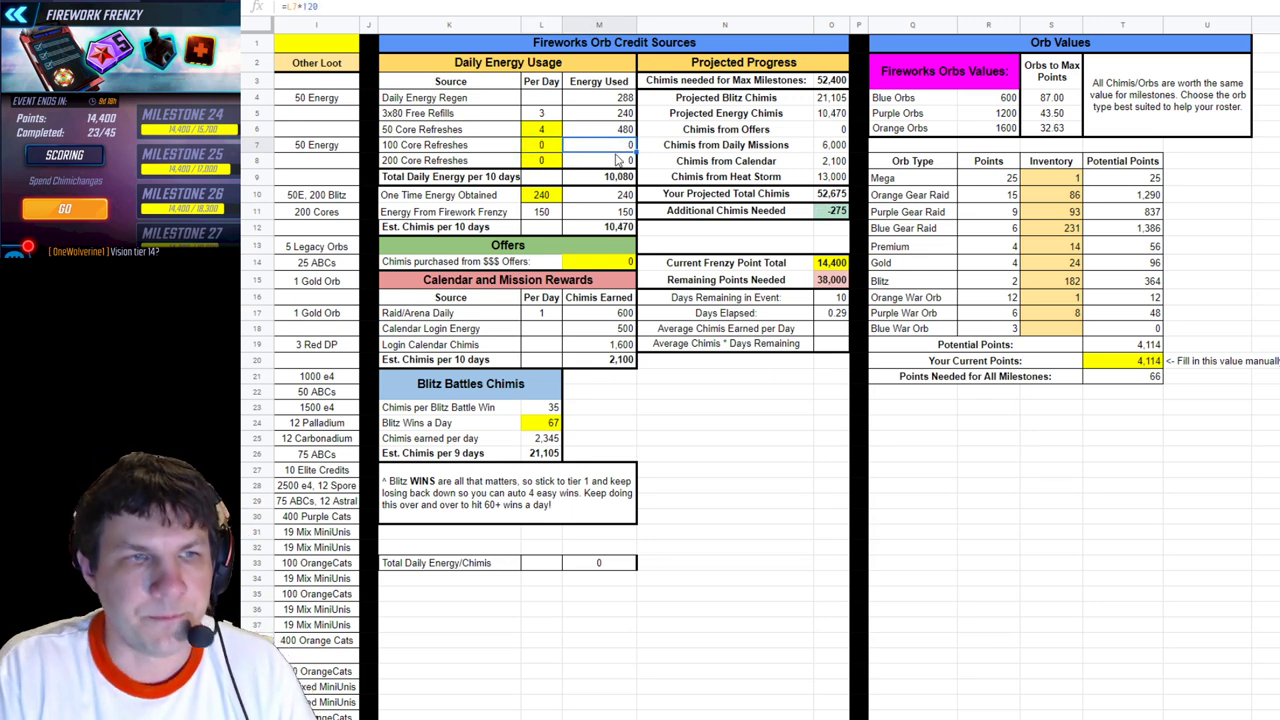
# Review the One Time Energy Obtained and Energy From Firework Frenzy entries under Daily Energy Usage
pyautogui.click(485, 208)
pyautogui.click(535, 201)
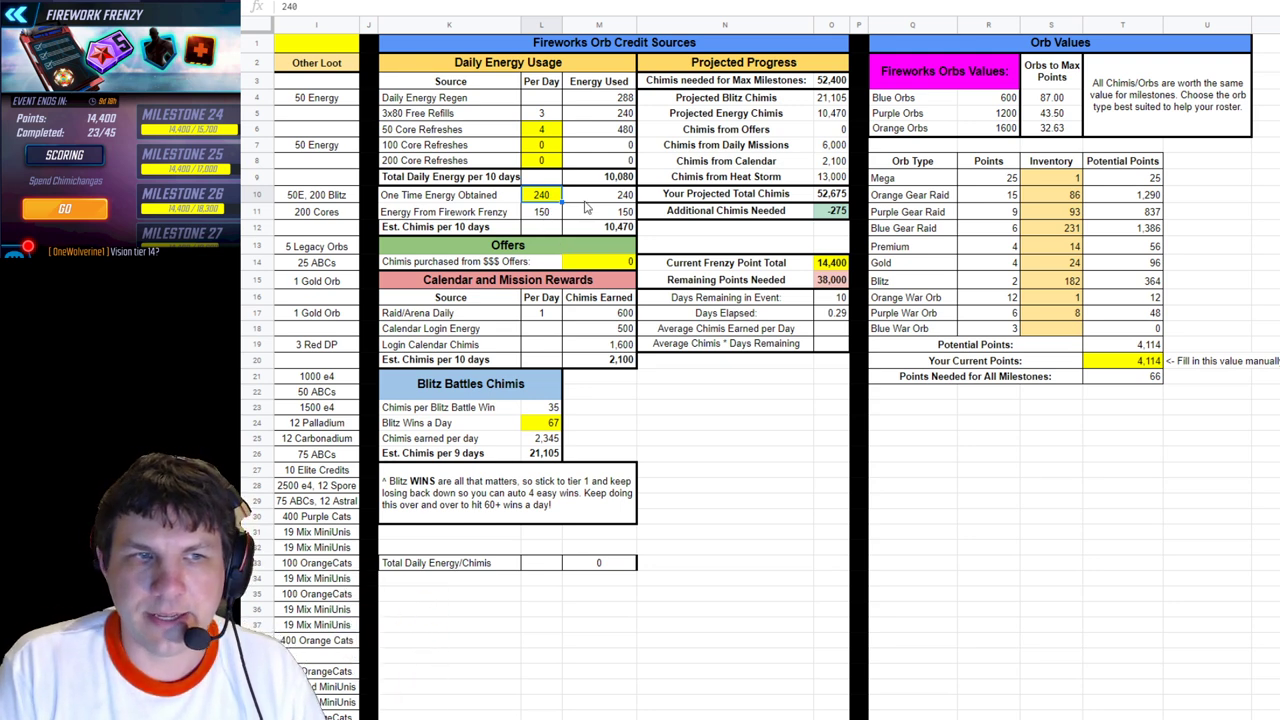
pyautogui.click(545, 214)
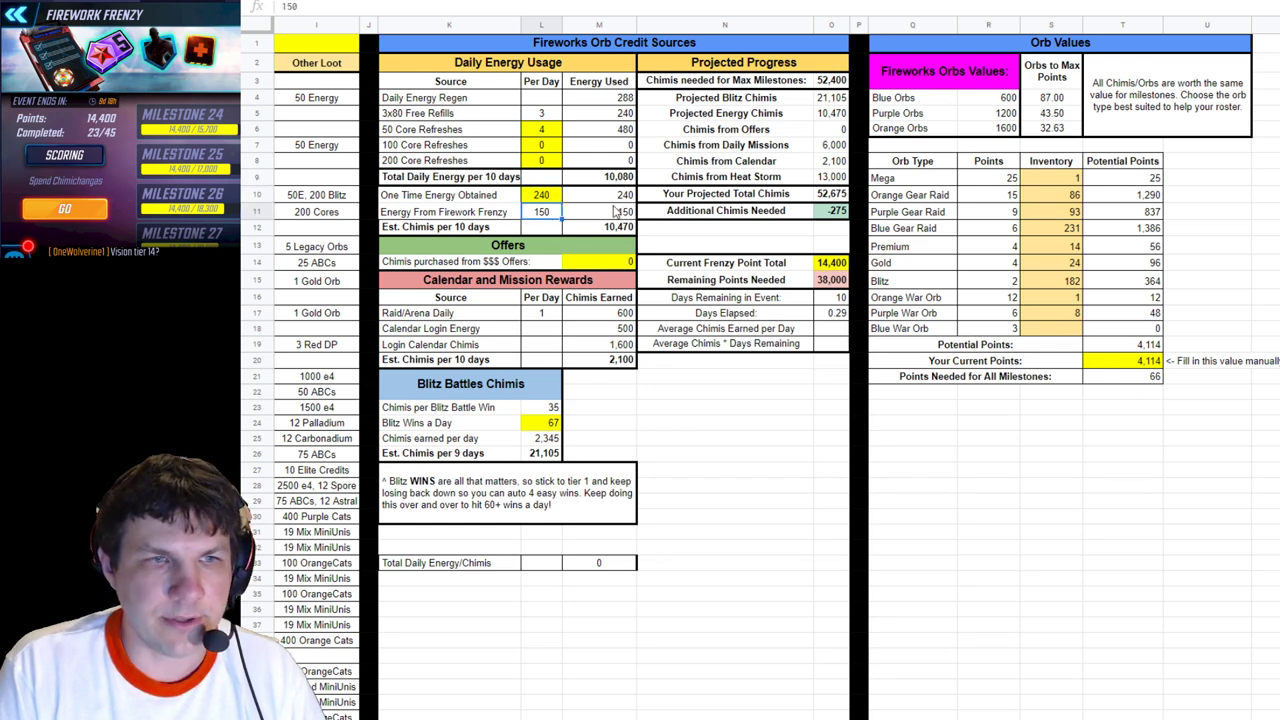
pyautogui.click(606, 217)
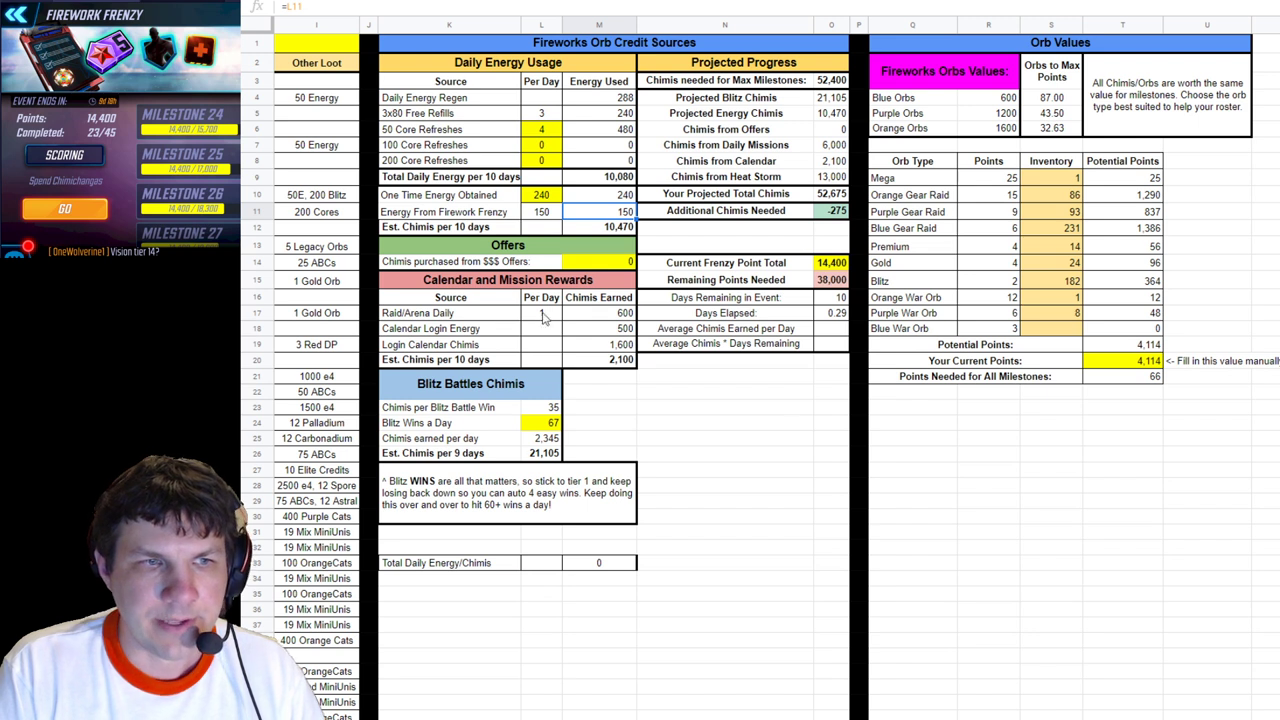
# Set the Chimis purchased from $$$ Offers to 2500
pyautogui.click(507, 262)
pyautogui.click(582, 266)
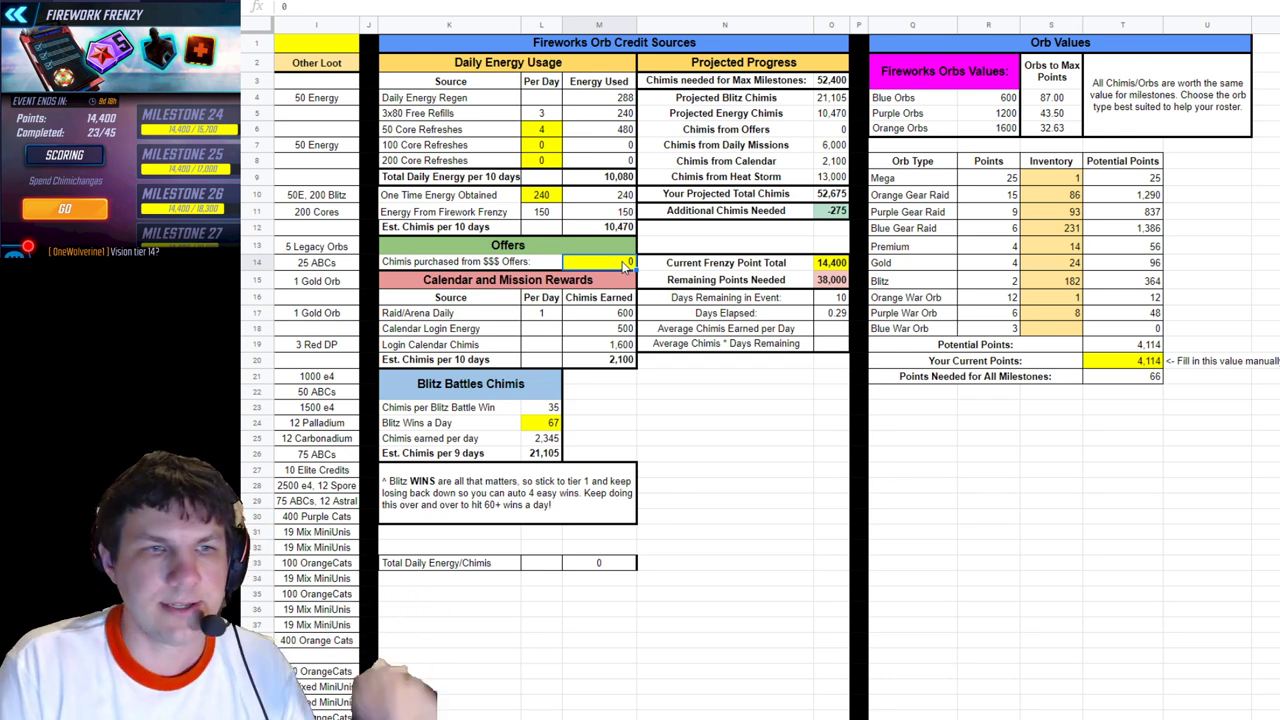
pyautogui.write('2500')
pyautogui.press('Return')
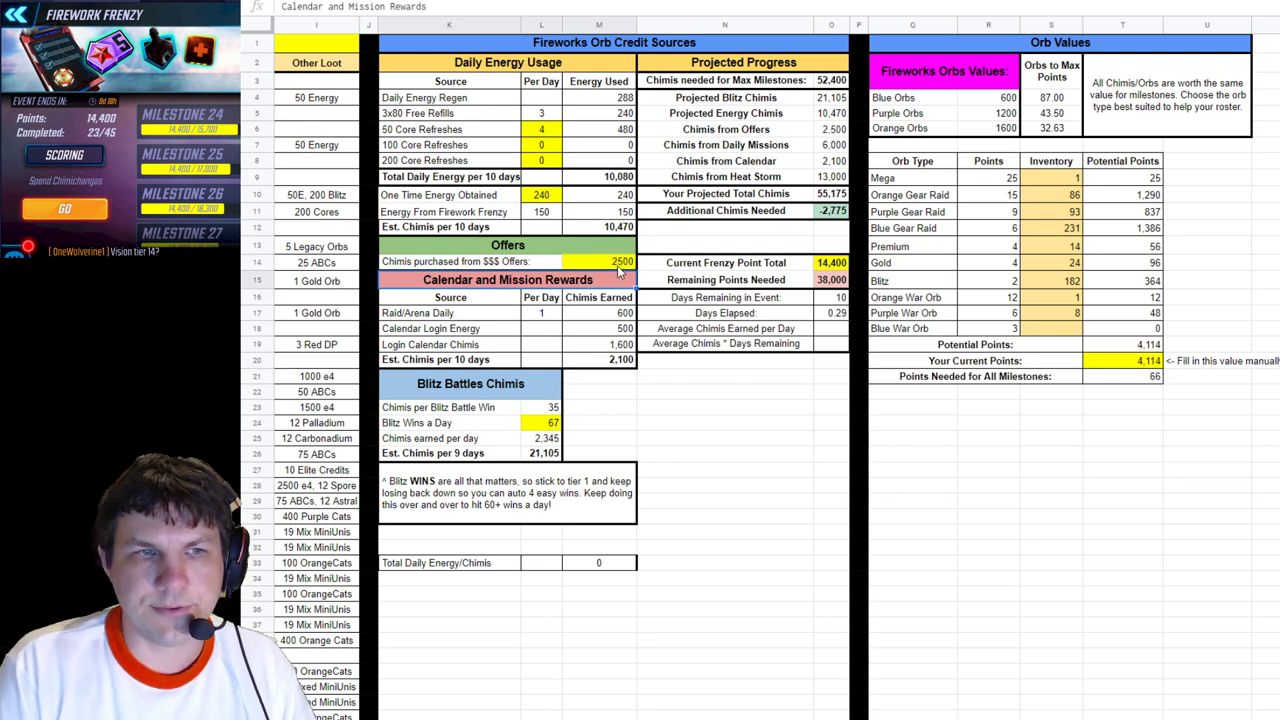
# Reset the Chimis purchased from $$$ Offers to 0
pyautogui.click(617, 263)
pyautogui.write('0')
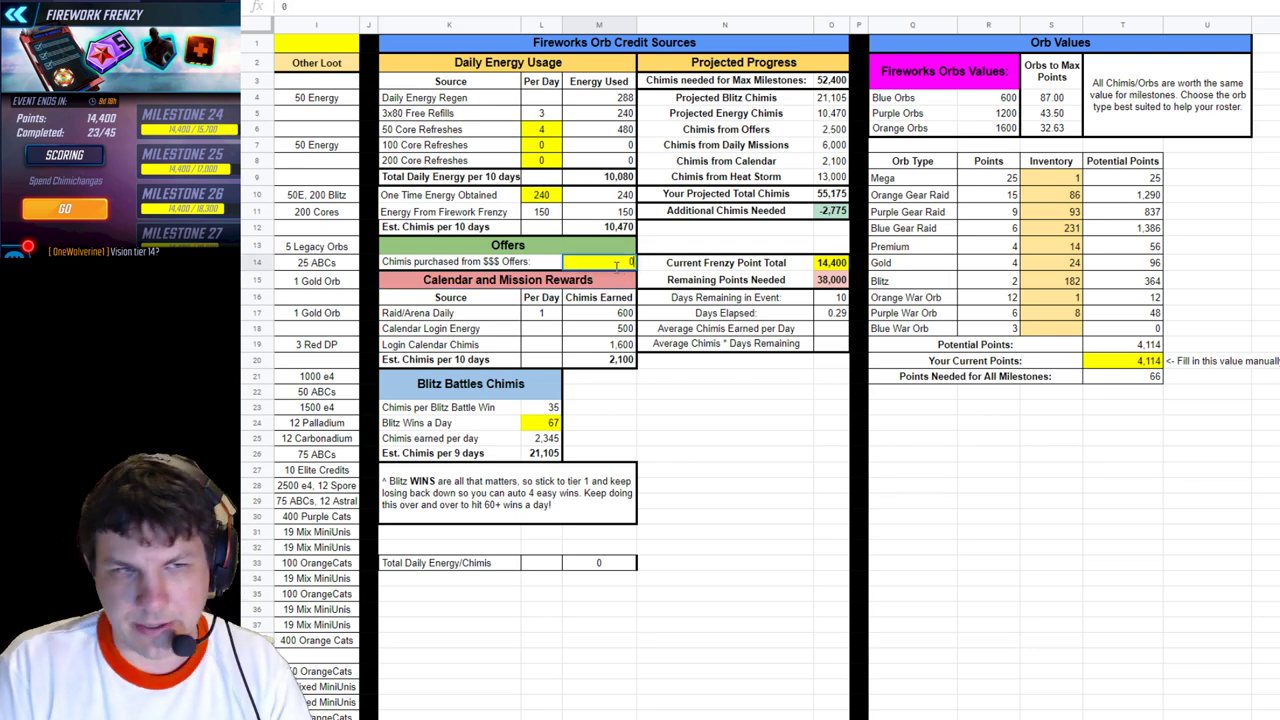
pyautogui.click(597, 314)
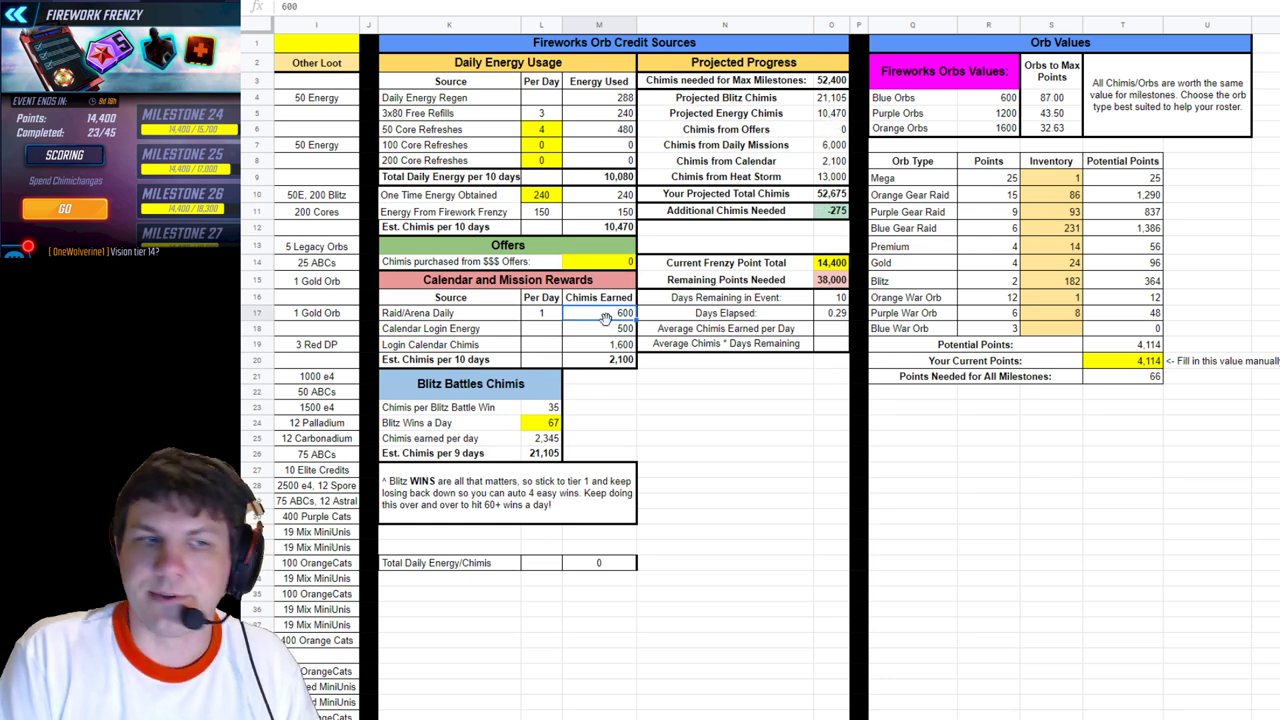
# Examine the Raid/Arena Daily Chimis and the formula behind Chimis from Daily Missions
pyautogui.click(476, 316)
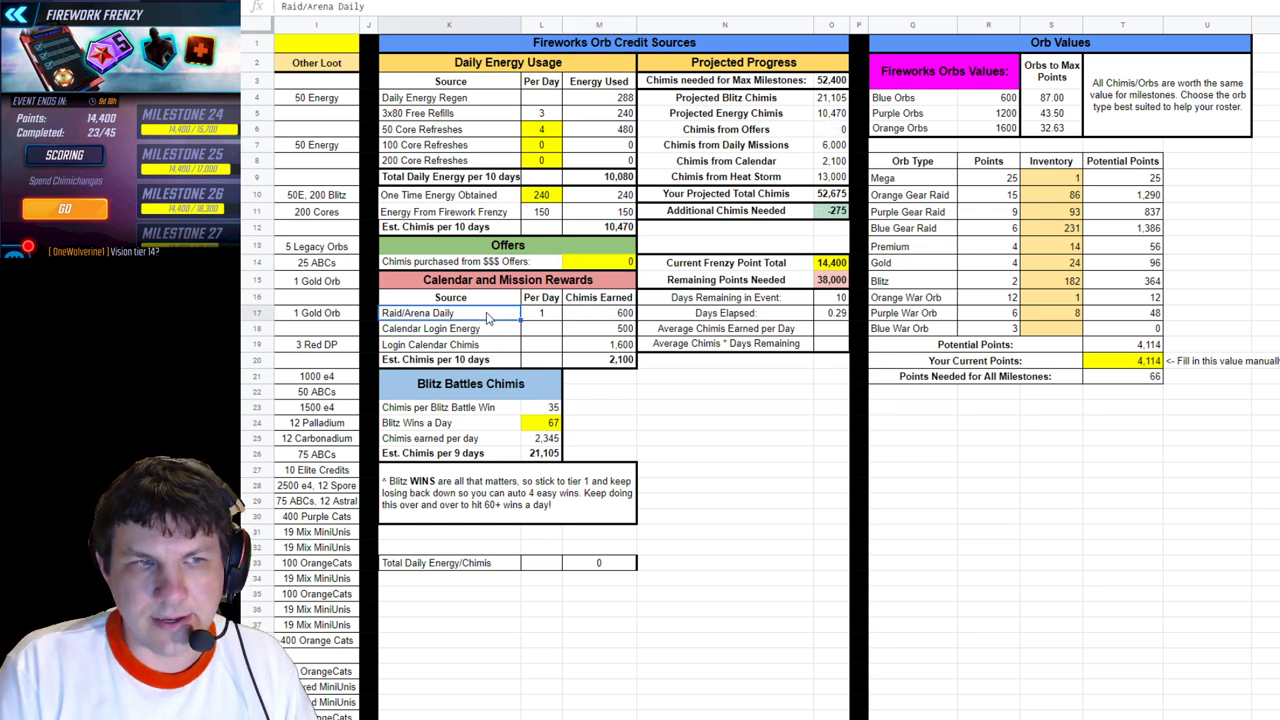
pyautogui.click(593, 316)
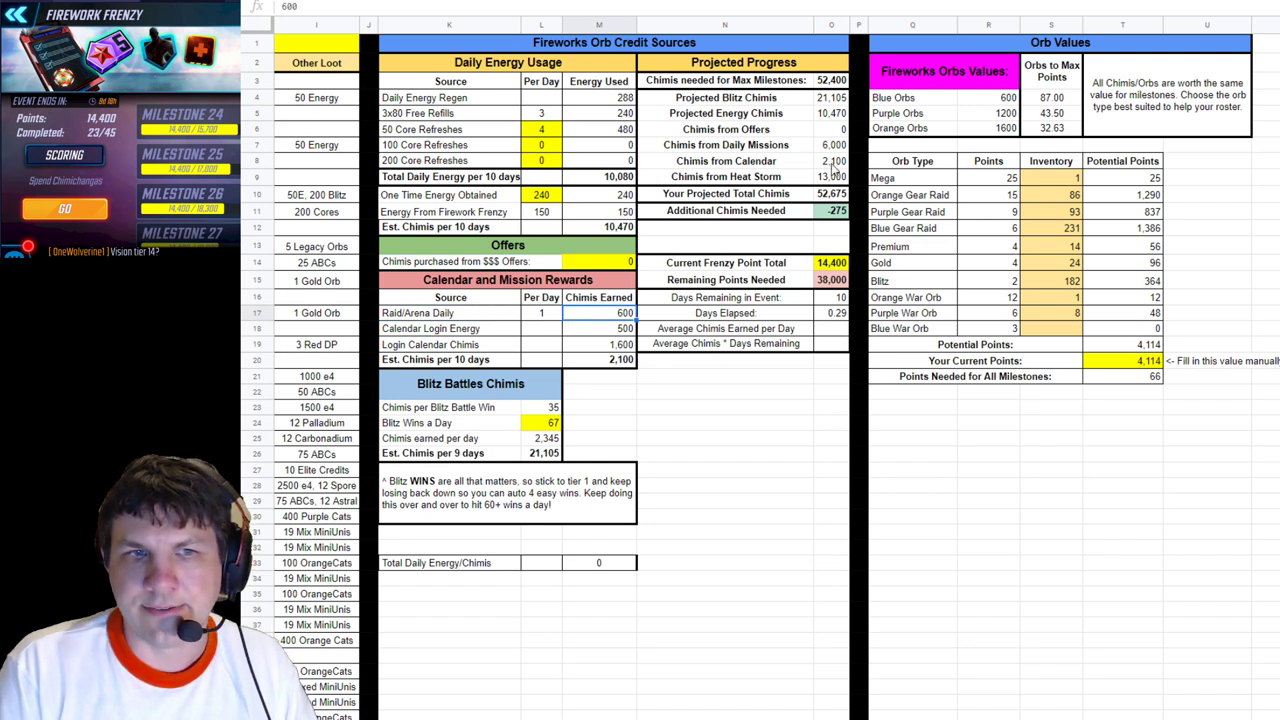
pyautogui.click(832, 145)
pyautogui.doubleClick(832, 145)
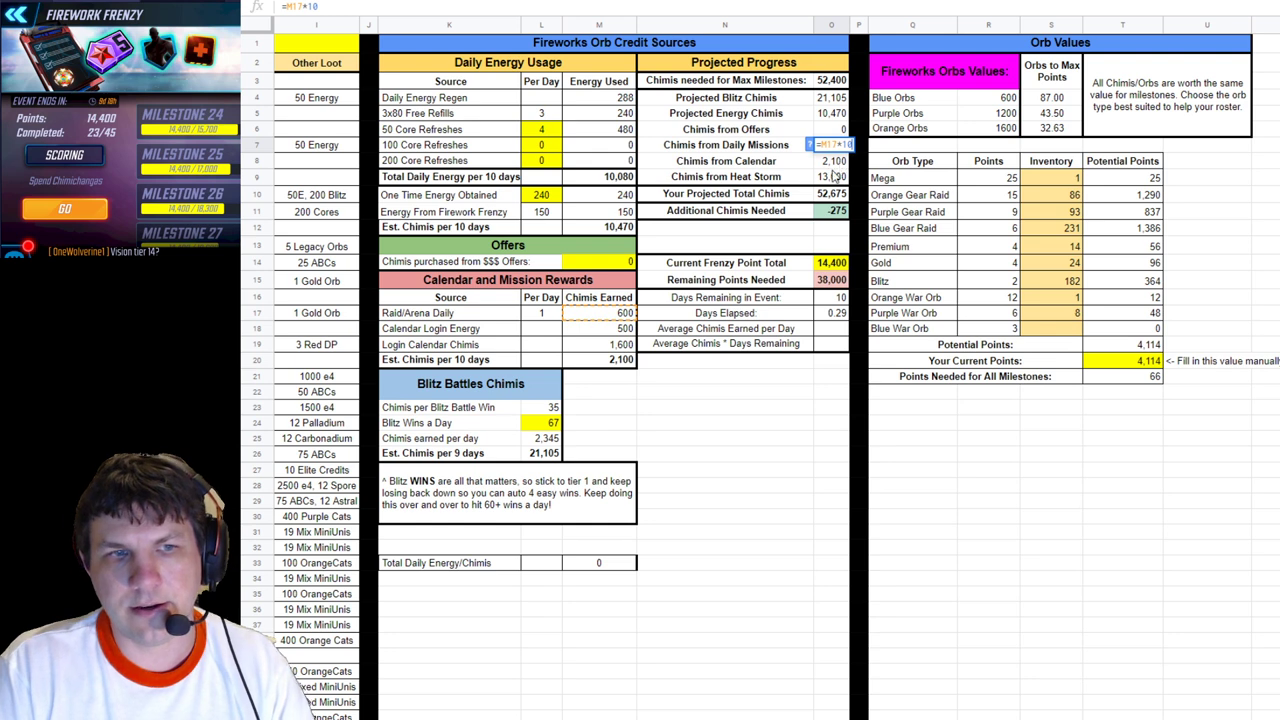
pyautogui.press('Escape')
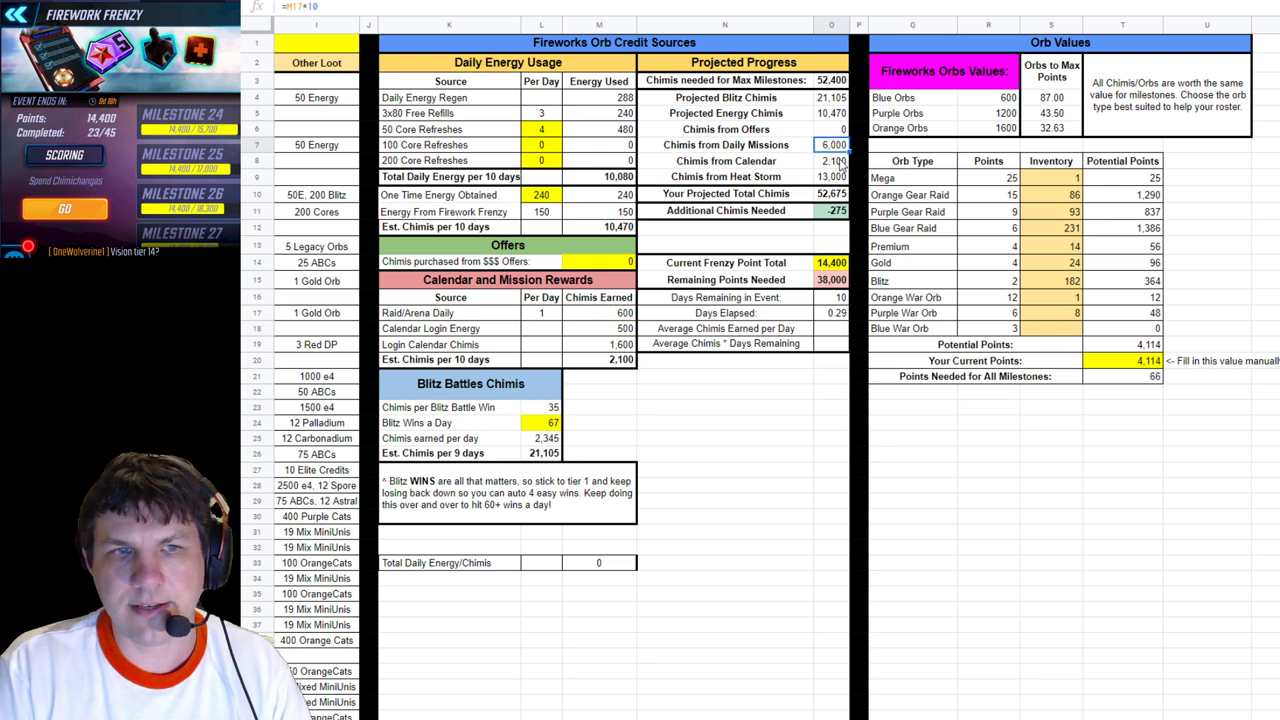
# Review the calendar login energy, One Time Energy Obtained and login calendar Chimis, plus the formula for the calendar's estimated Chimis per 10 days
pyautogui.click(620, 332)
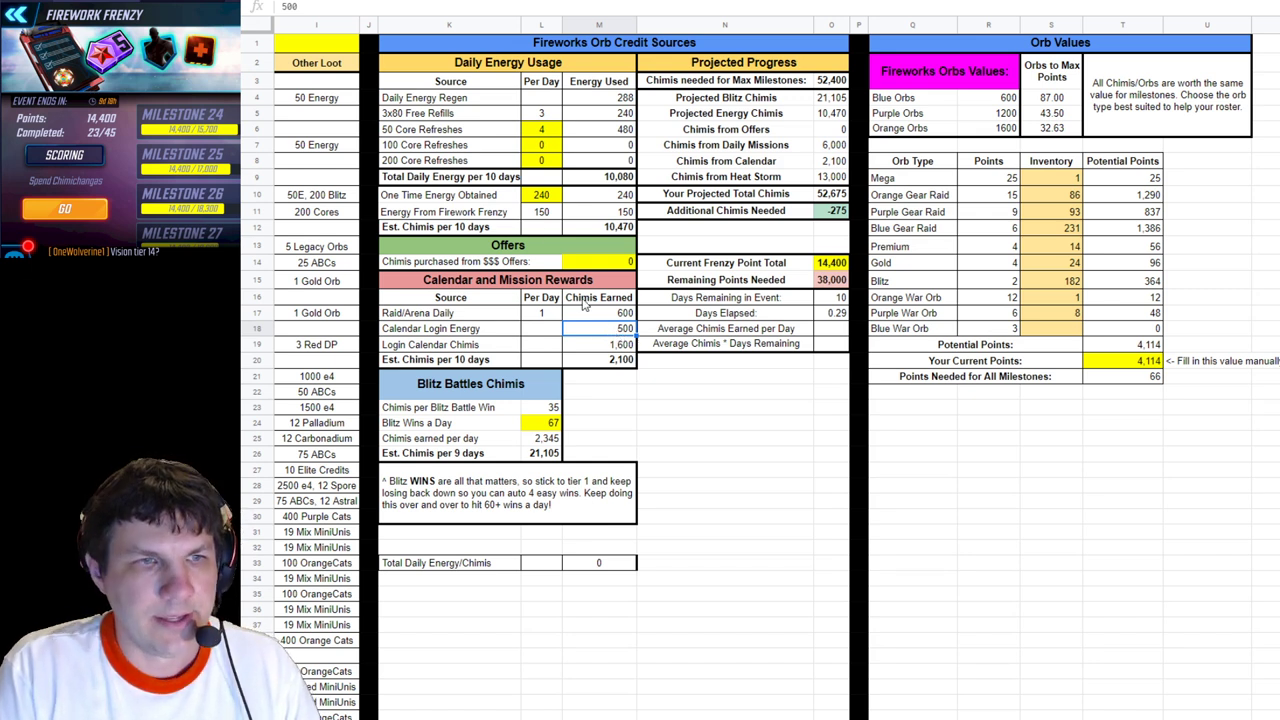
pyautogui.click(545, 198)
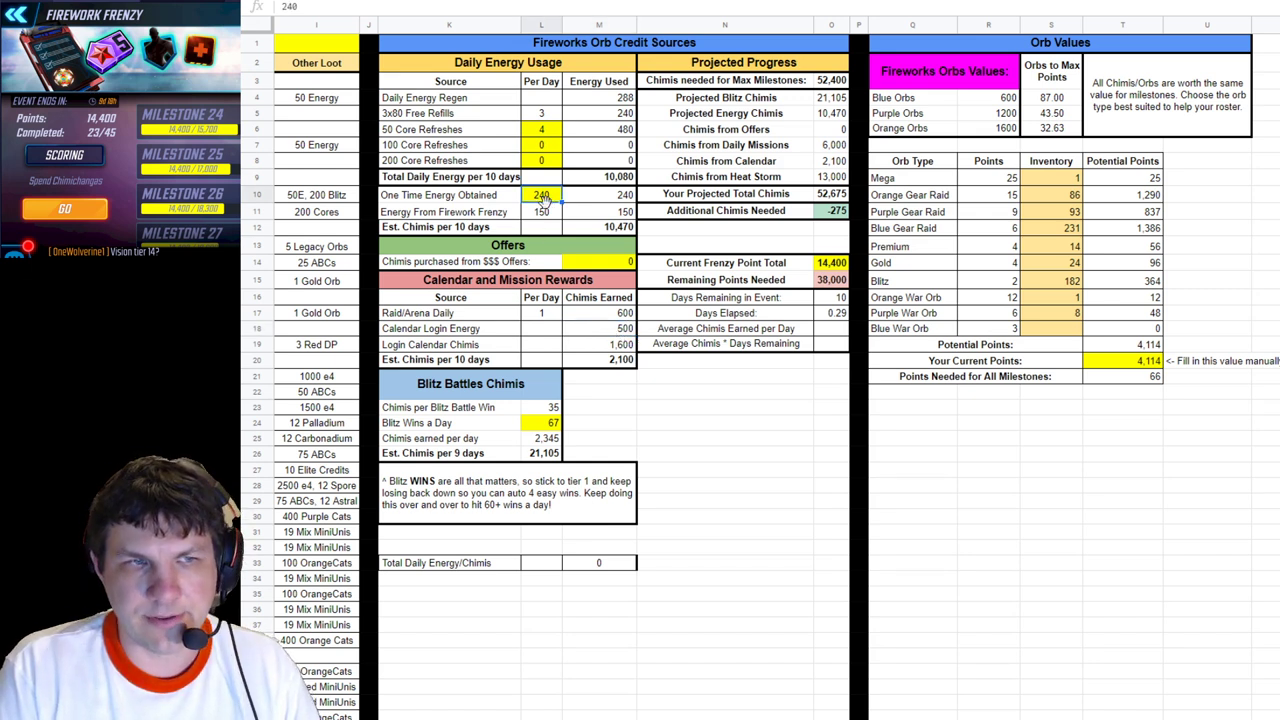
pyautogui.click(607, 330)
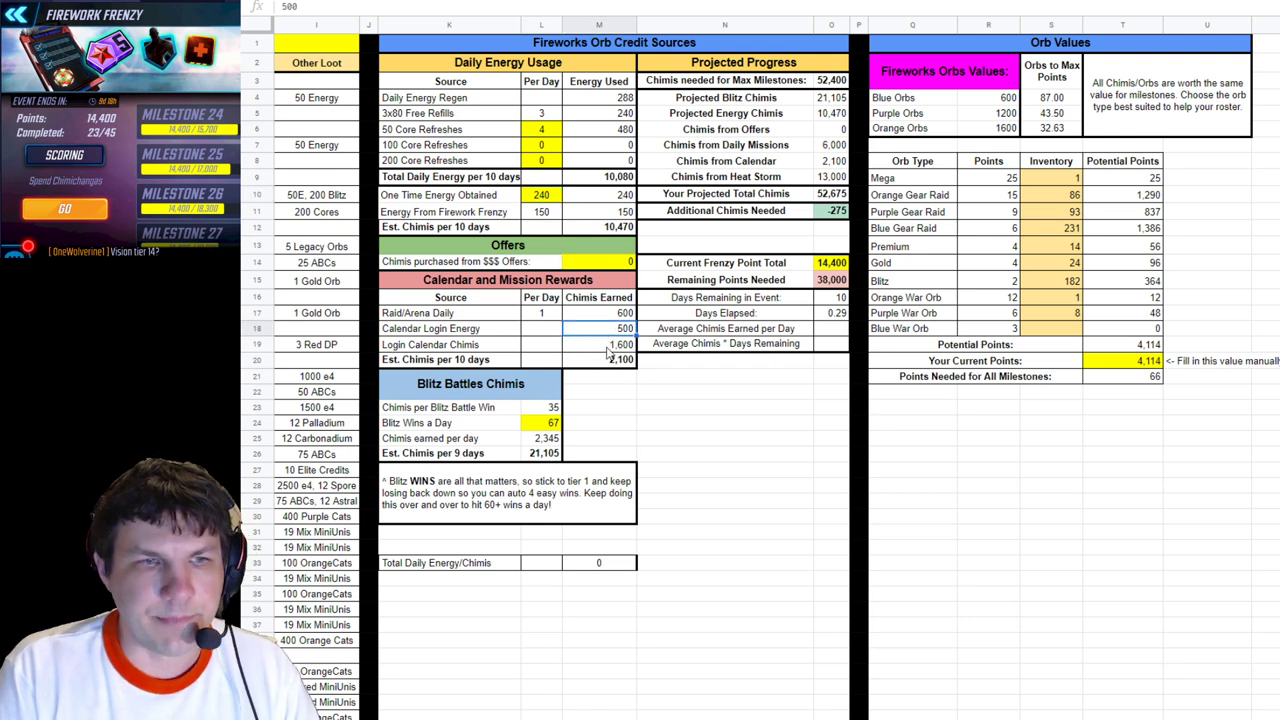
pyautogui.click(609, 348)
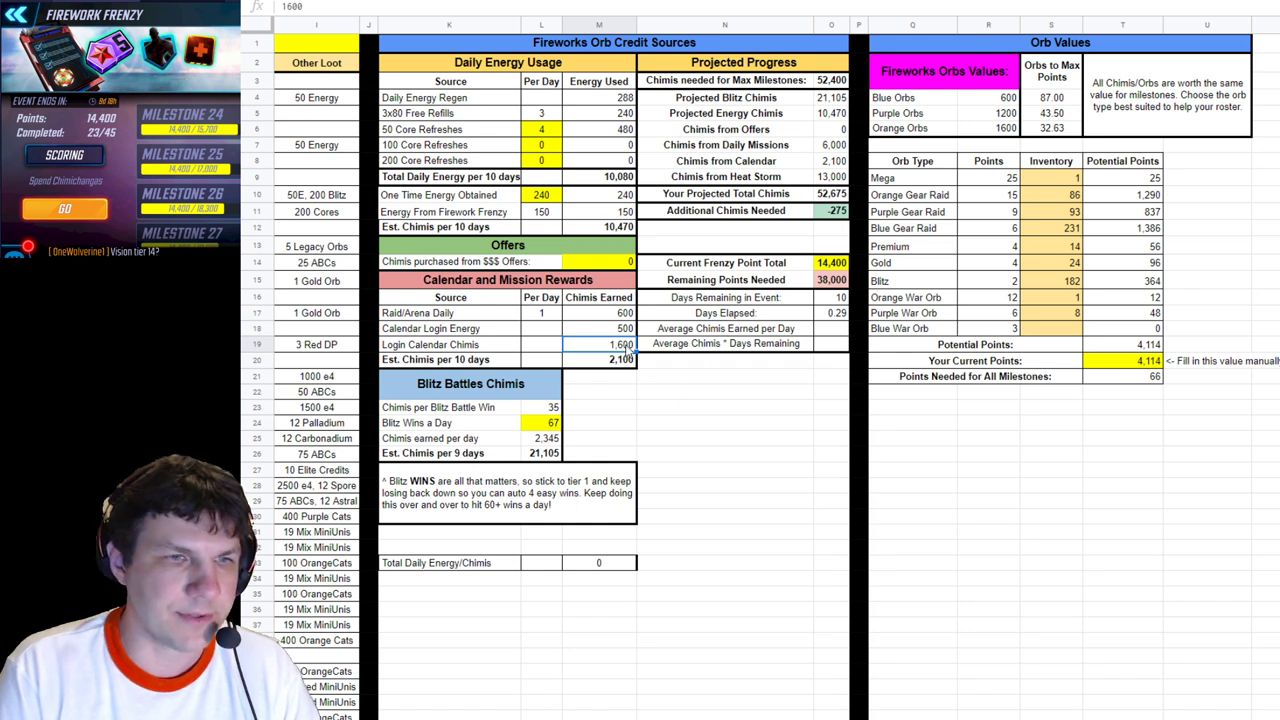
pyautogui.click(619, 364)
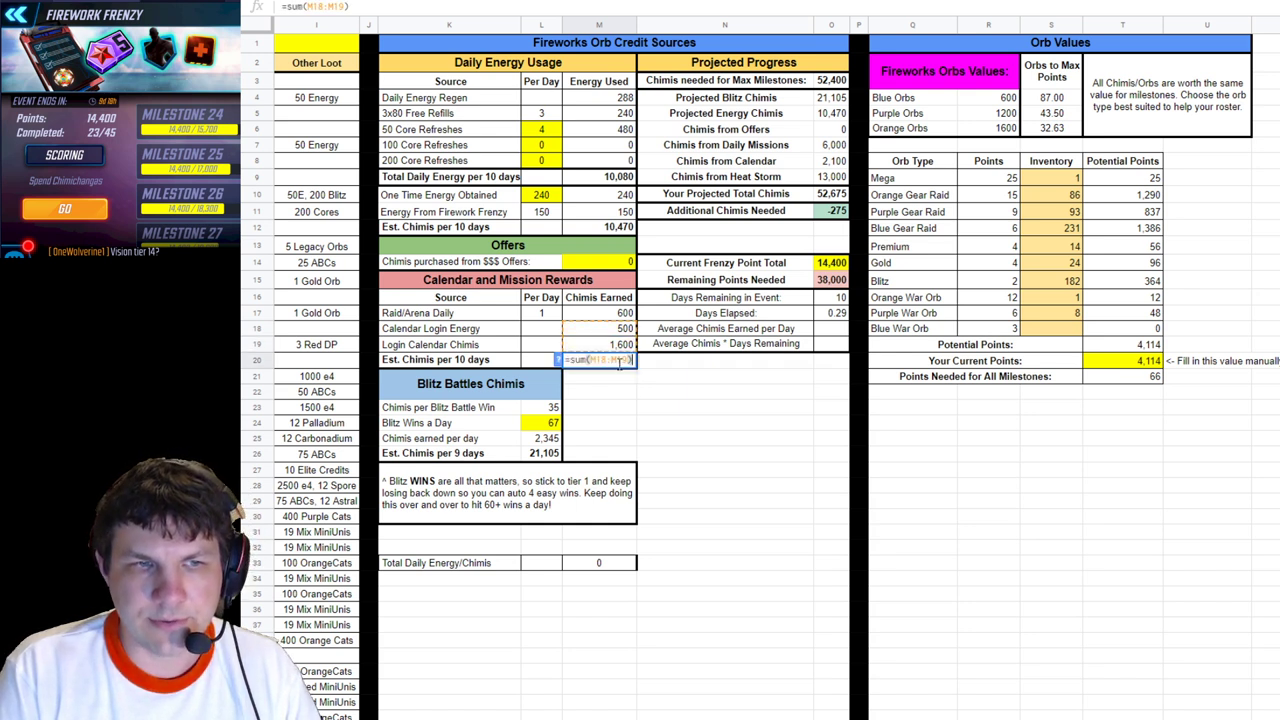
# Inspect the formula behind Chimis from Calendar in the Projected Progress table
pyautogui.click(830, 162)
pyautogui.write('=M20')
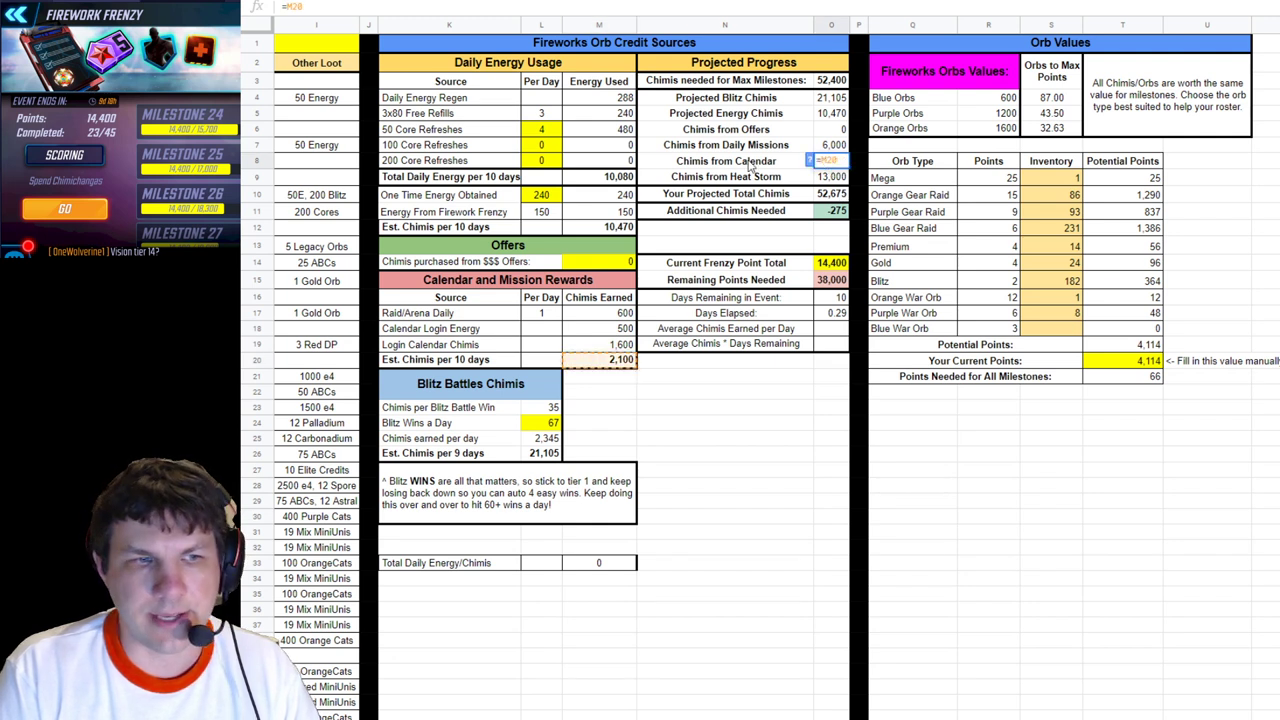
pyautogui.press('Return')
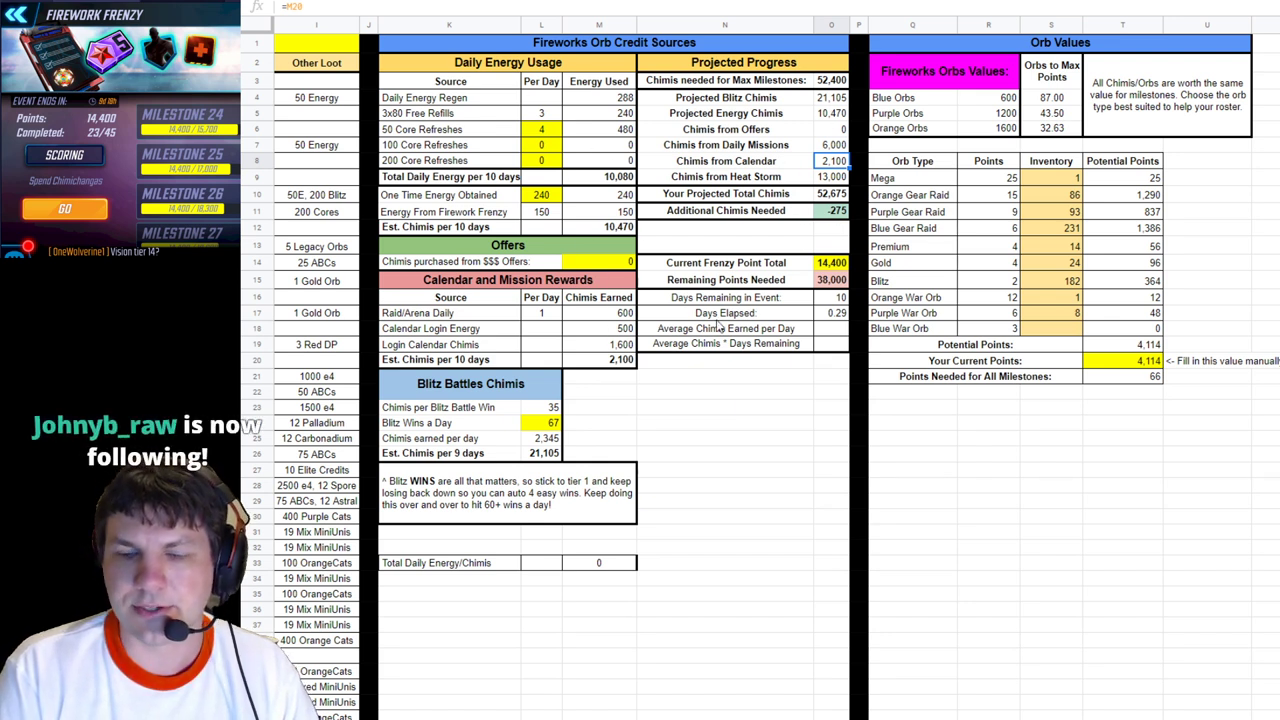
# Review Blitz Wins a Day, the Current Frenzy Point Total and Chimis needed for Max Milestones, plus the formula behind Additional Chimis Needed
pyautogui.click(552, 424)
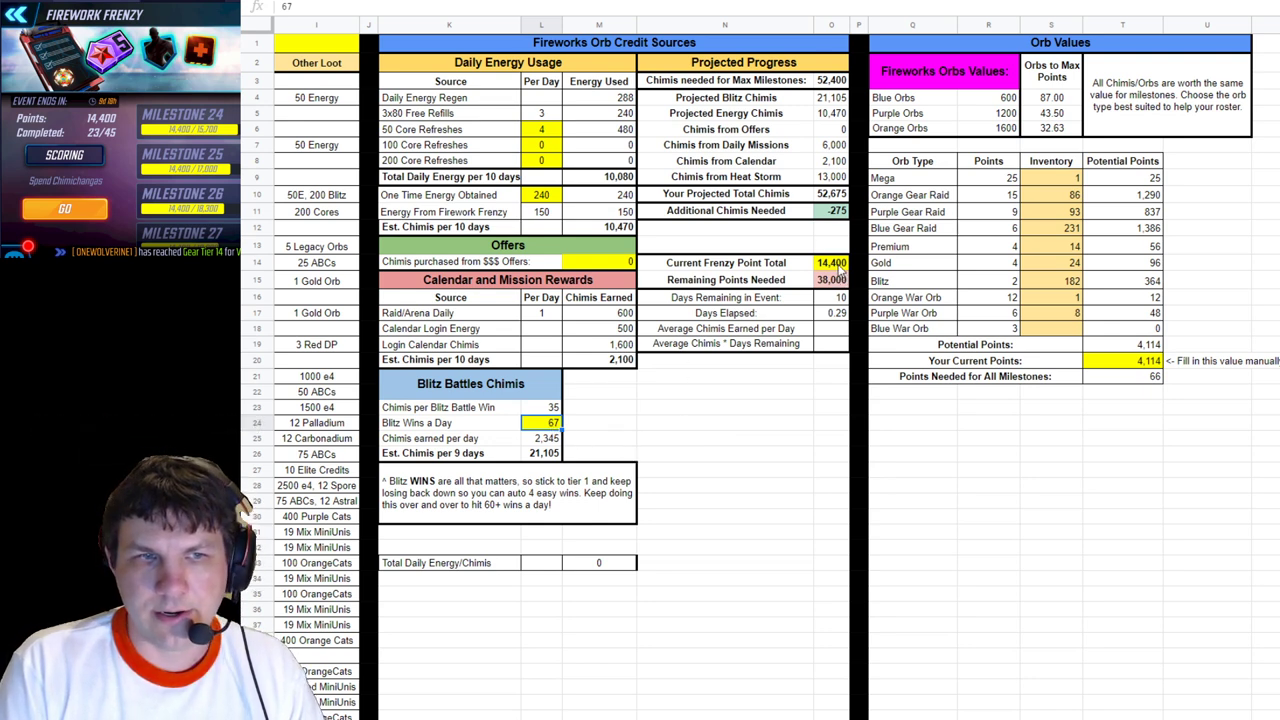
pyautogui.click(836, 263)
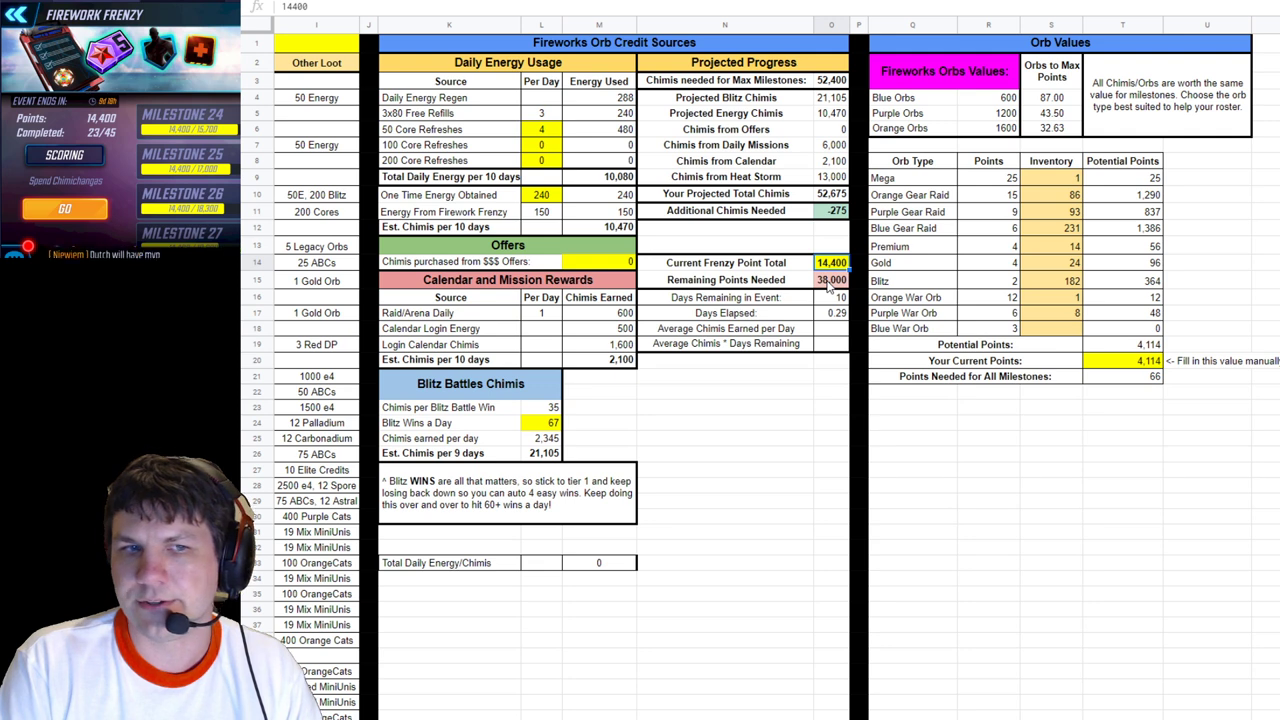
pyautogui.click(838, 216)
pyautogui.doubleClick(838, 216)
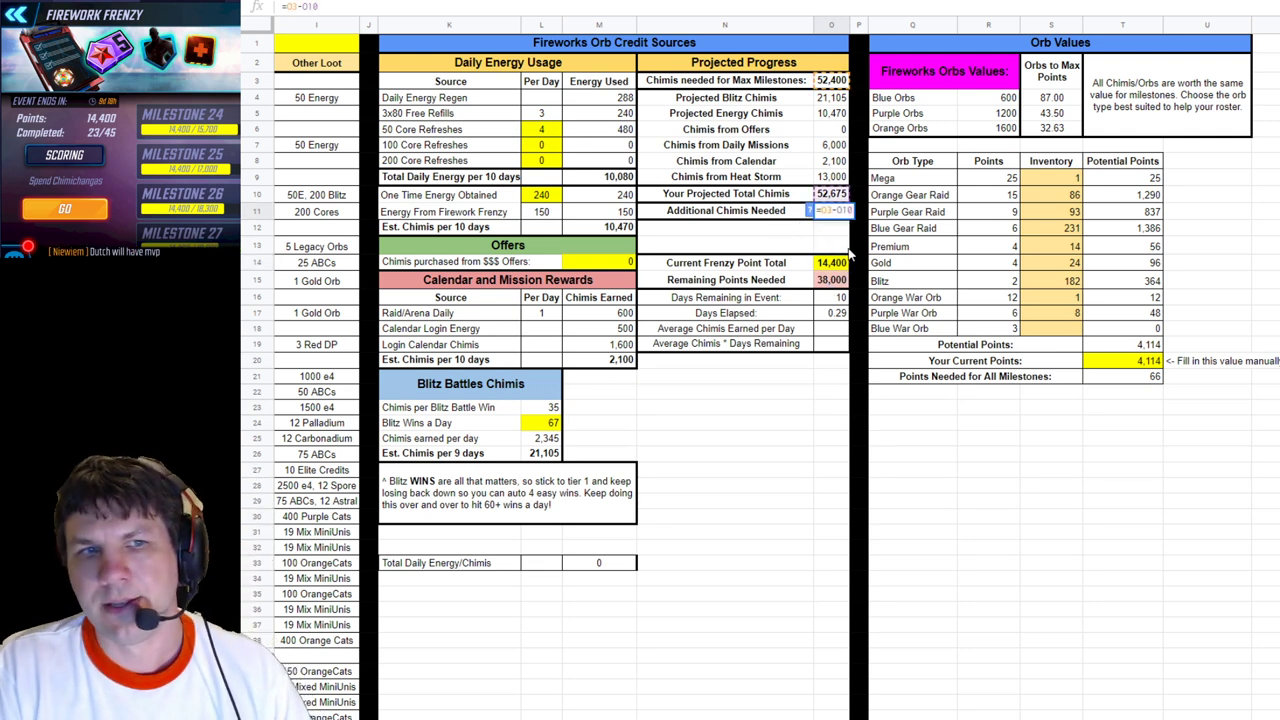
pyautogui.press('Escape')
pyautogui.click(835, 81)
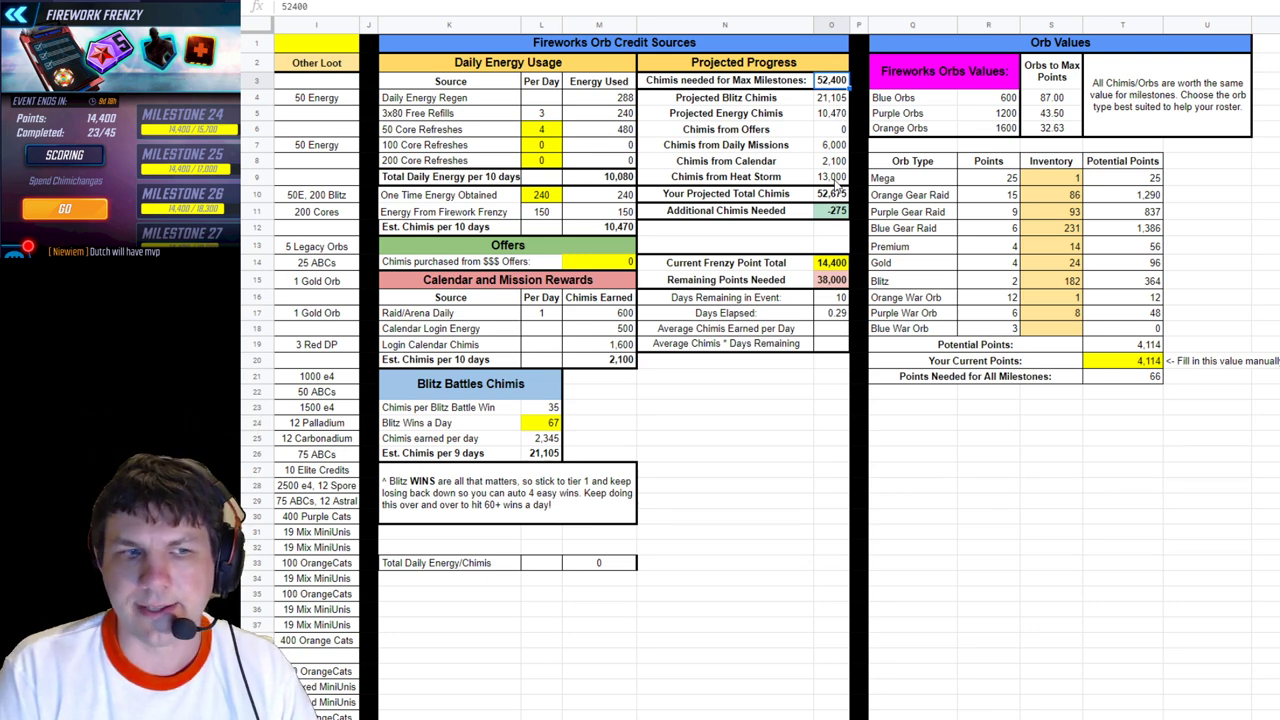
pyautogui.click(546, 428)
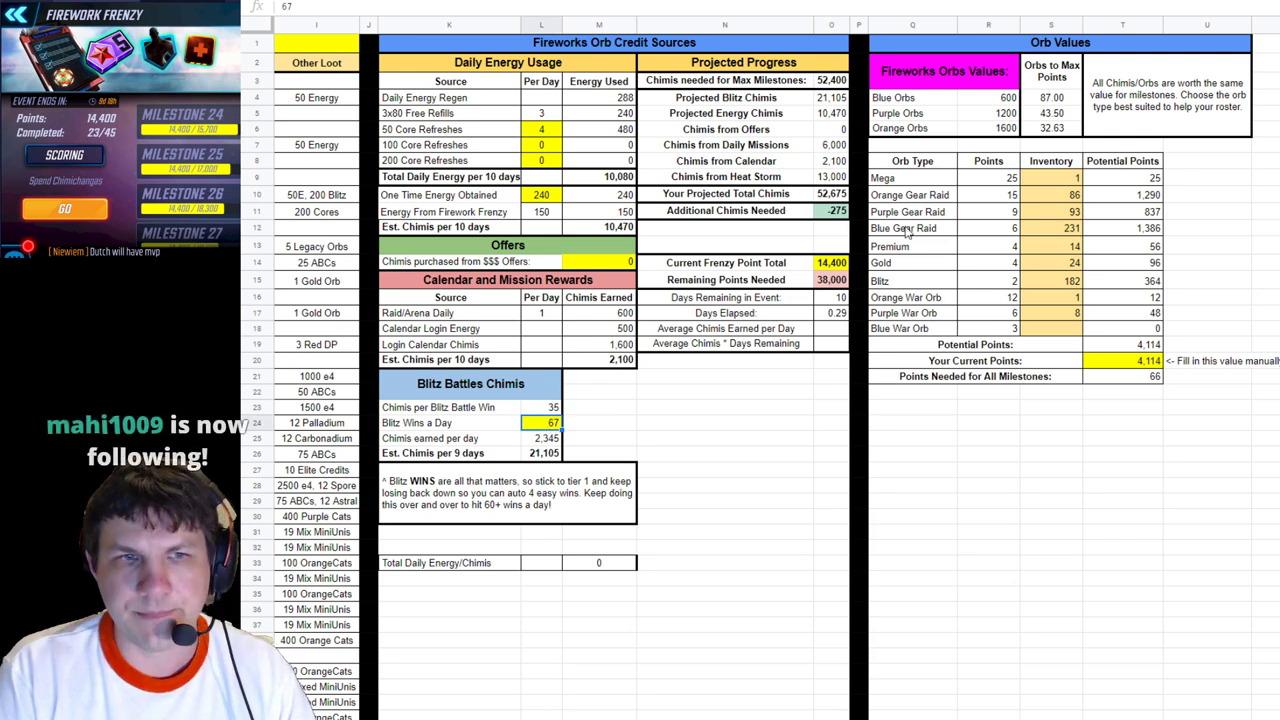
pyautogui.click(832, 214)
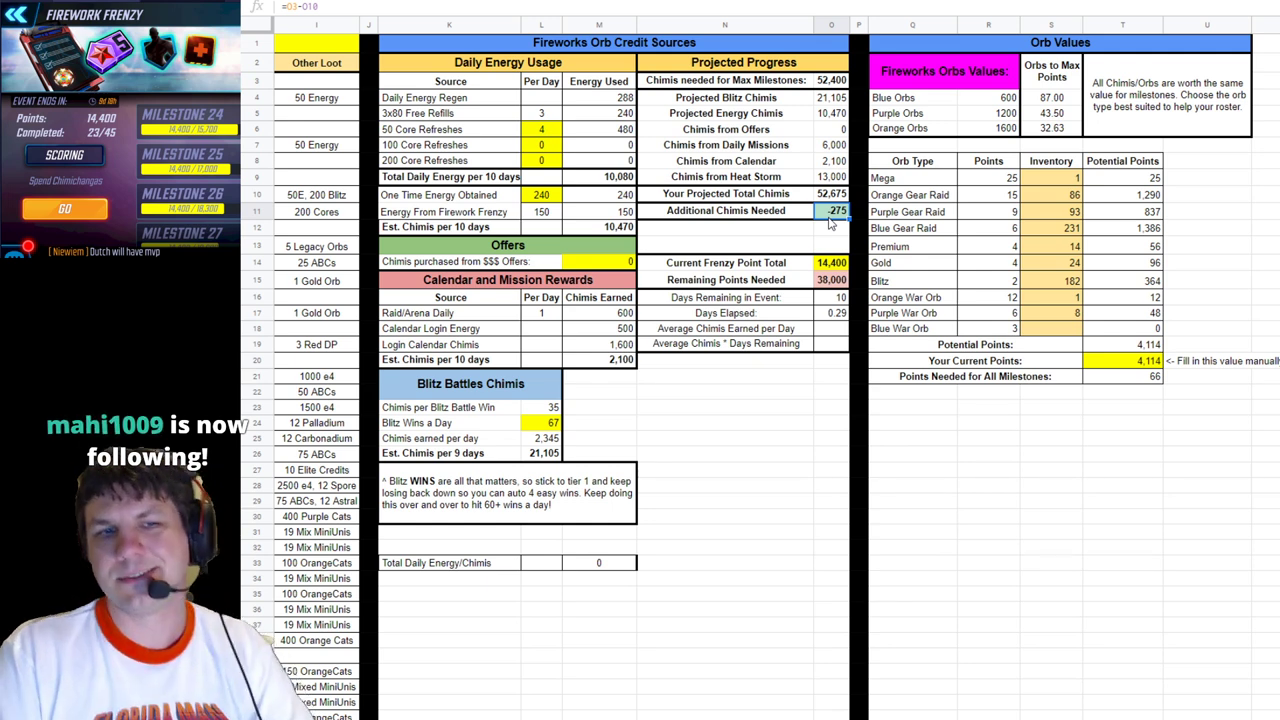
# Set Blitz Wins a Day to 50 and check the Projected Blitz Chimis and Additional Chimis Needed
pyautogui.click(556, 425)
pyautogui.write('50')
pyautogui.click(680, 427)
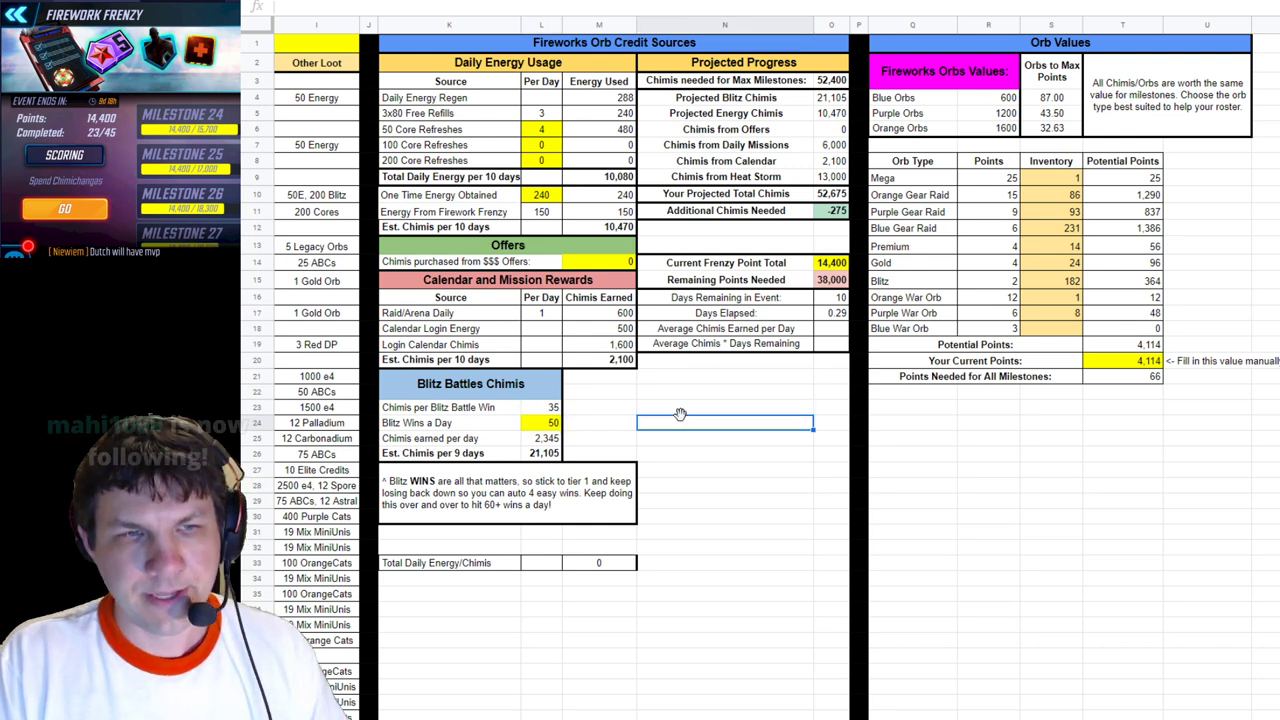
pyautogui.click(831, 99)
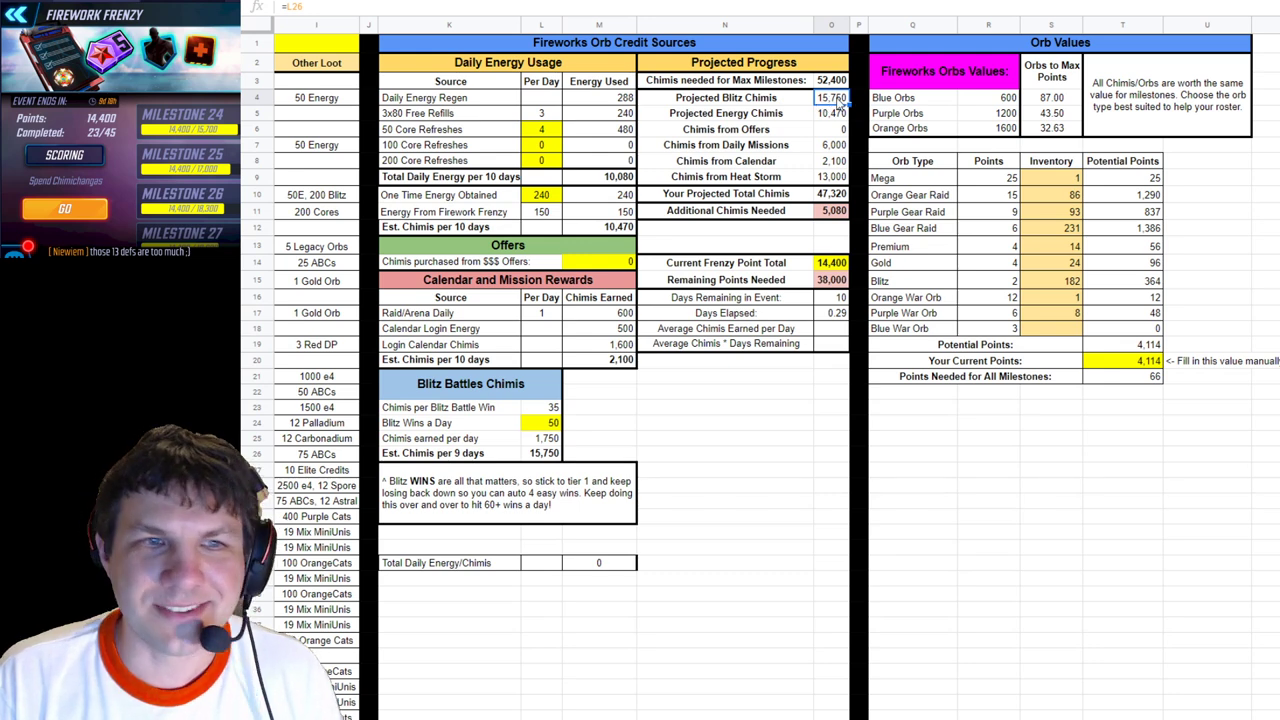
pyautogui.click(831, 212)
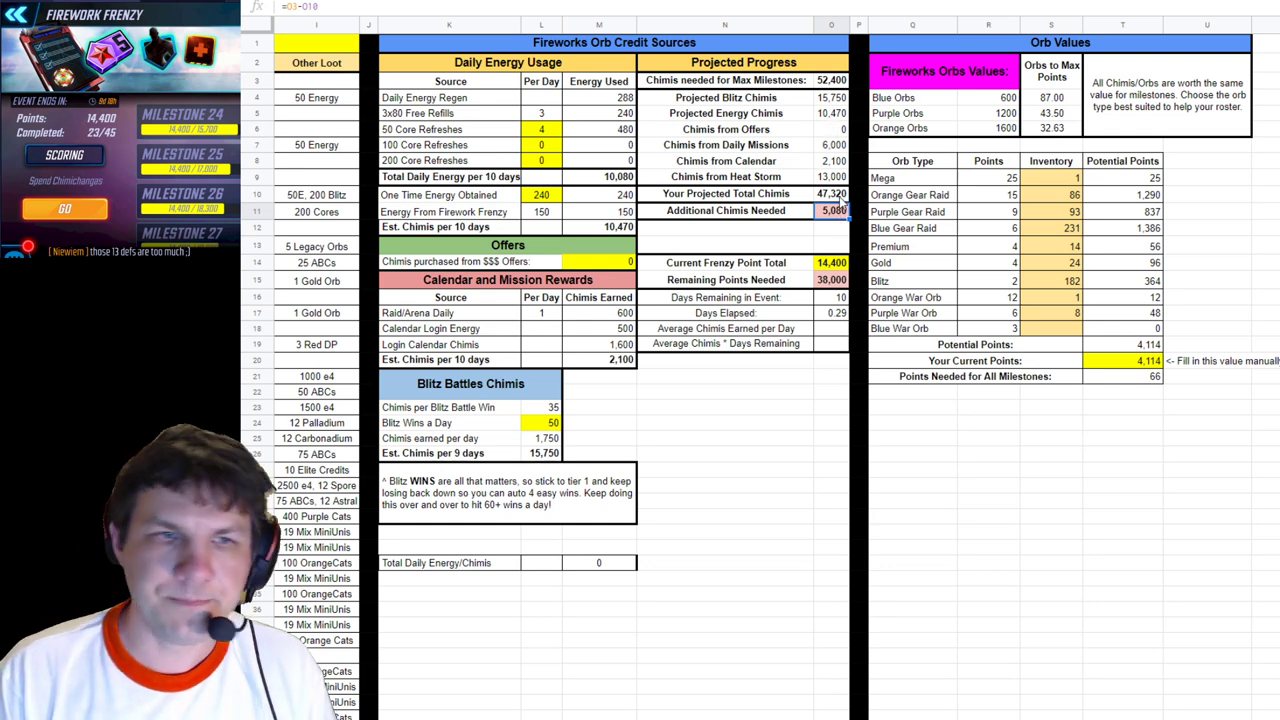
# Set the Chimis needed for Max Milestones to 36,000
pyautogui.click(832, 82)
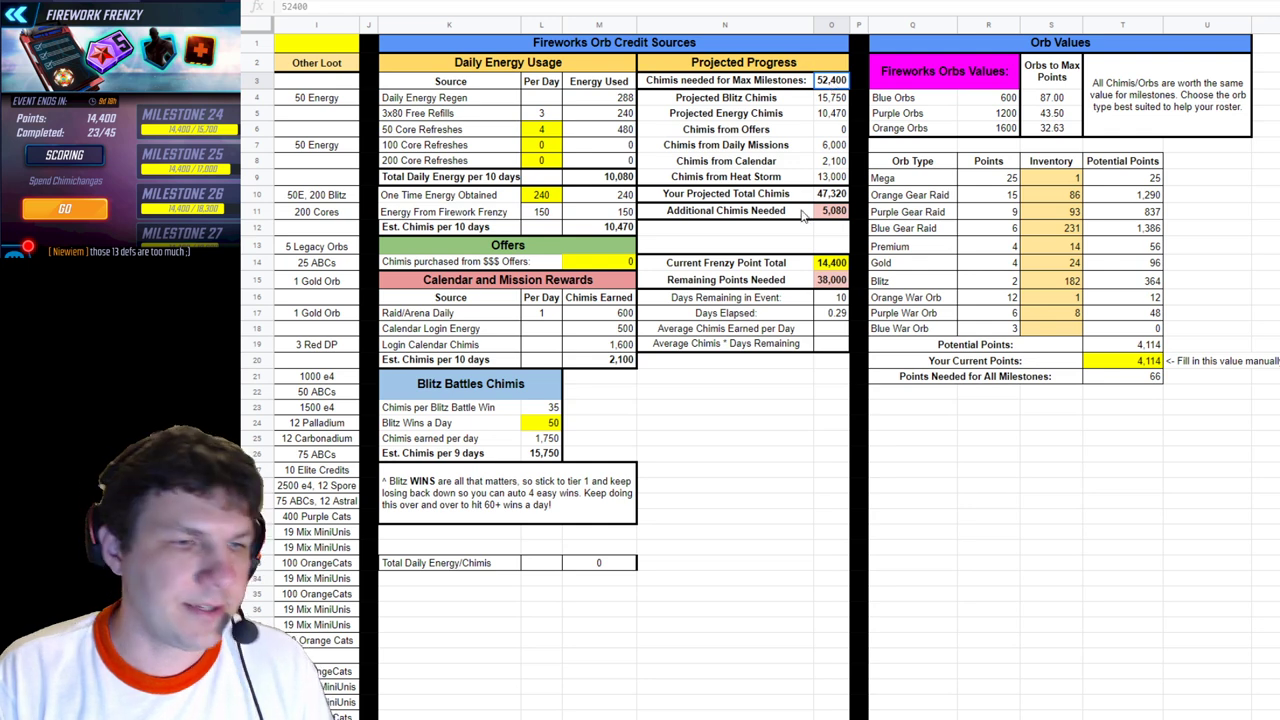
pyautogui.click(546, 427)
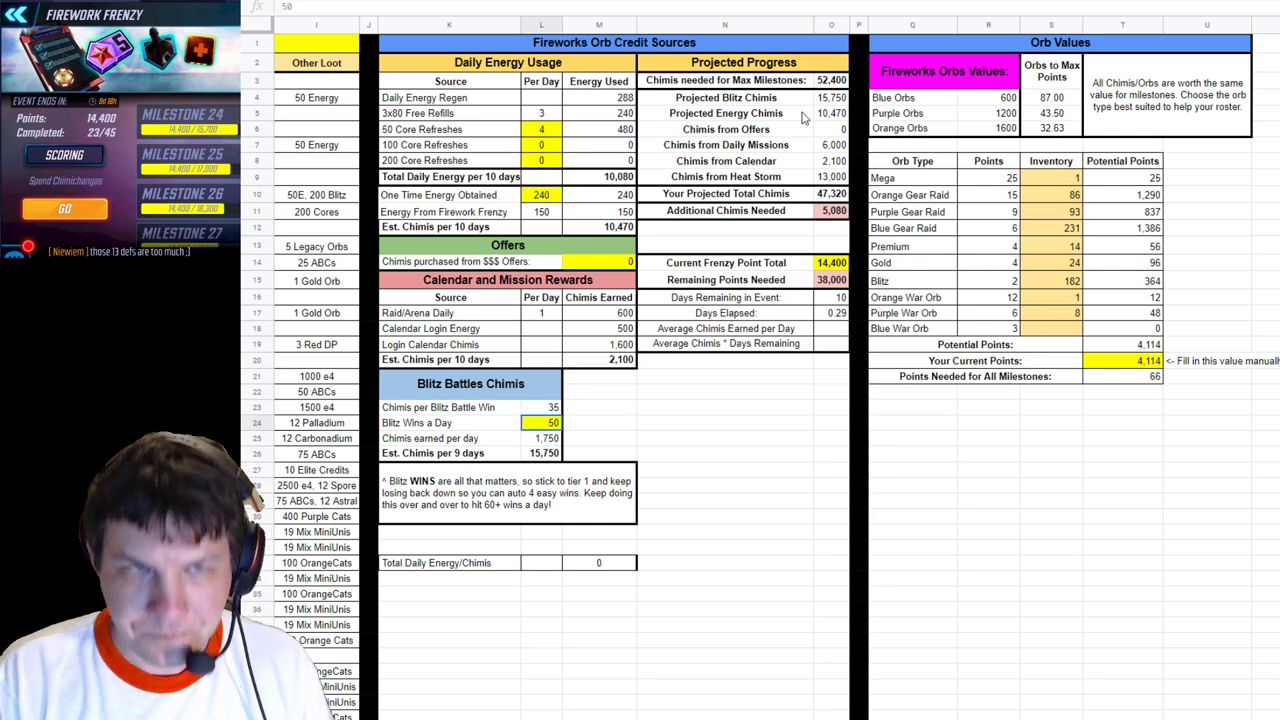
pyautogui.click(832, 82)
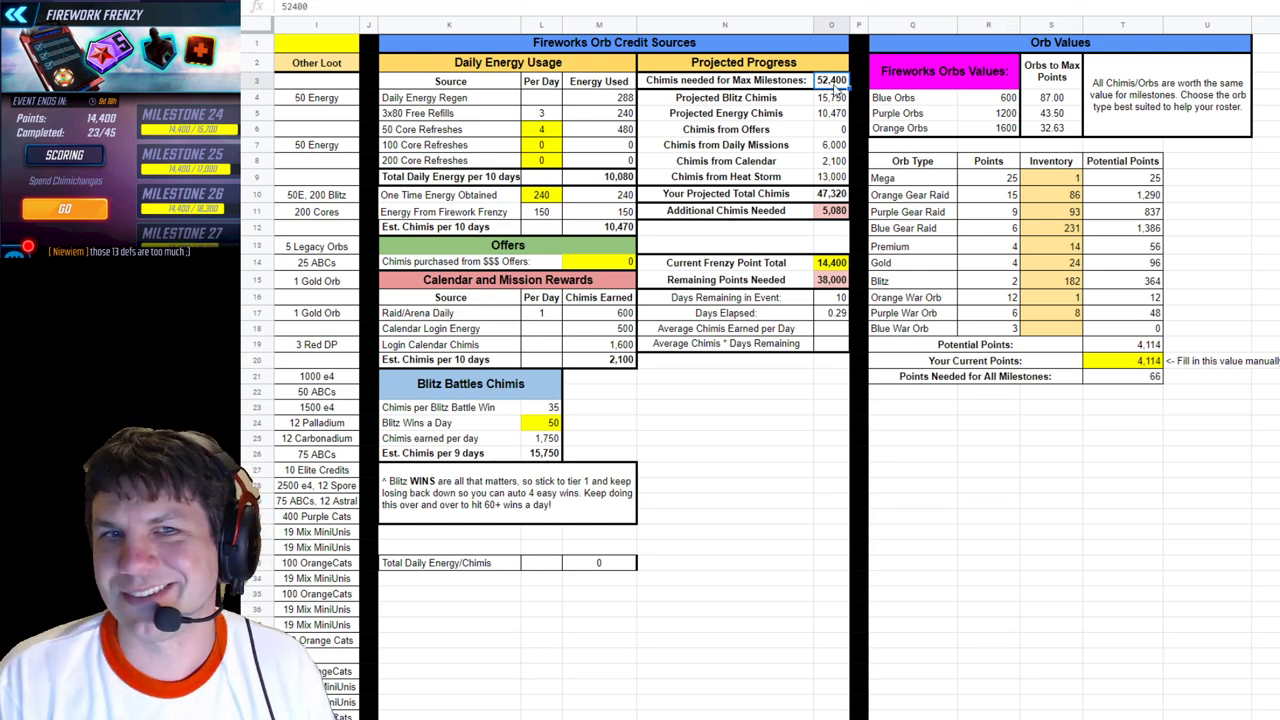
pyautogui.write('36,00')
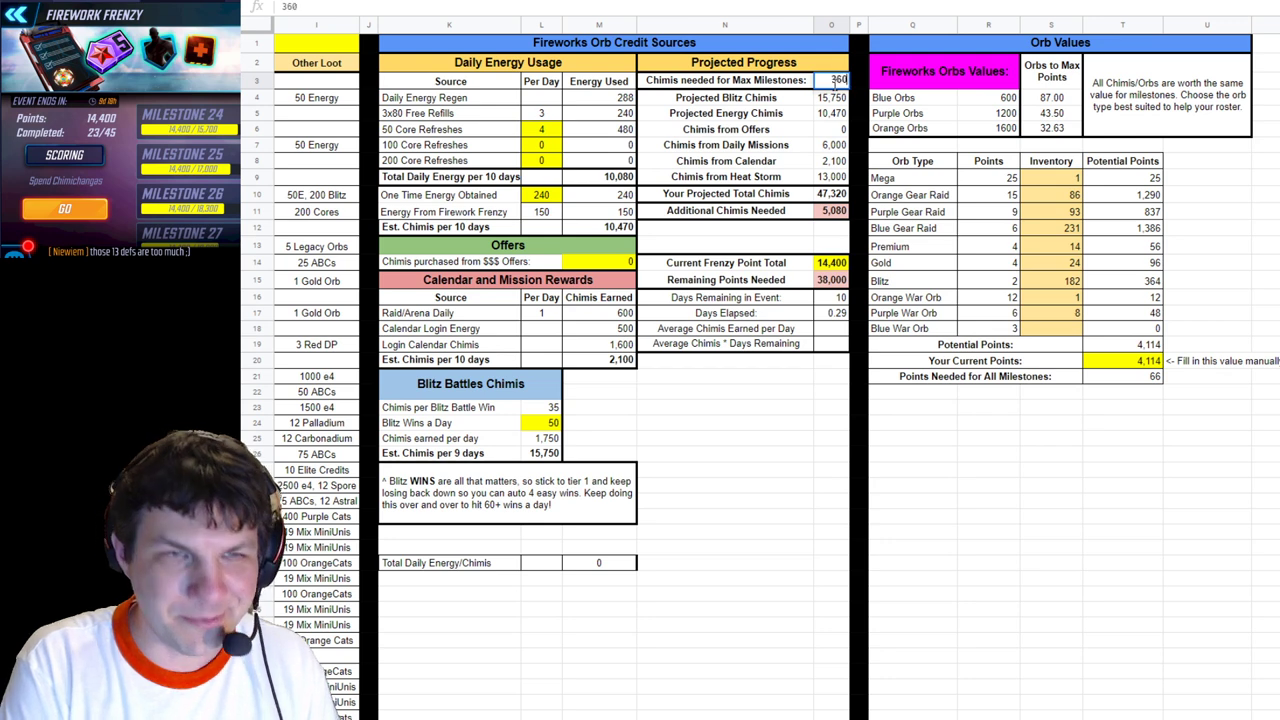
pyautogui.write('0')
pyautogui.press('Return')
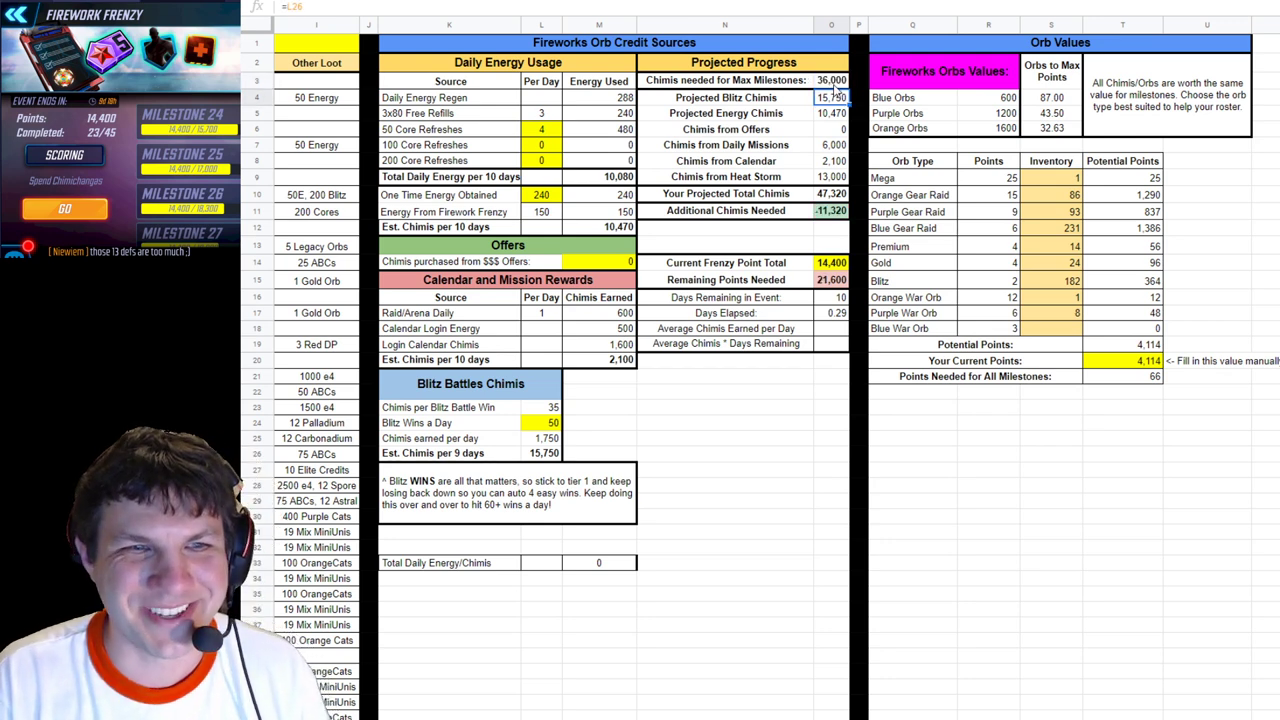
# Set Blitz Wins a Day to 25 and check the Additional Chimis Needed
pyautogui.click(552, 424)
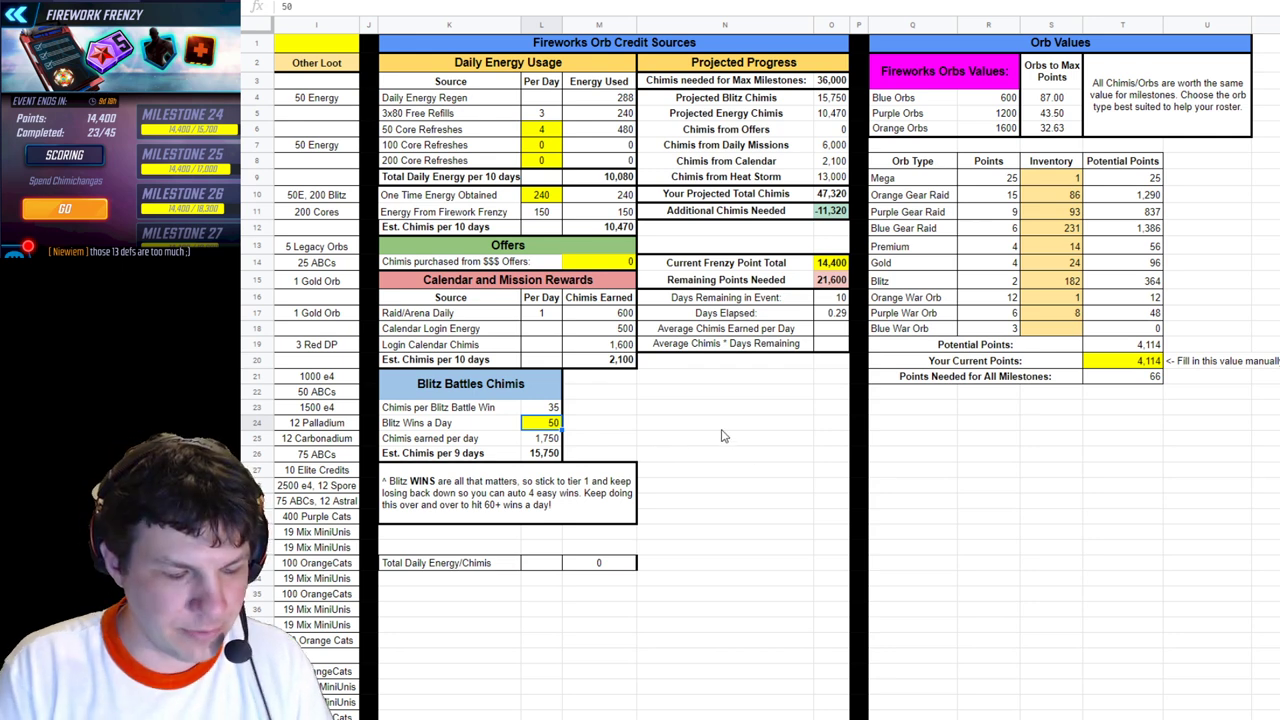
pyautogui.write('25')
pyautogui.press('Return')
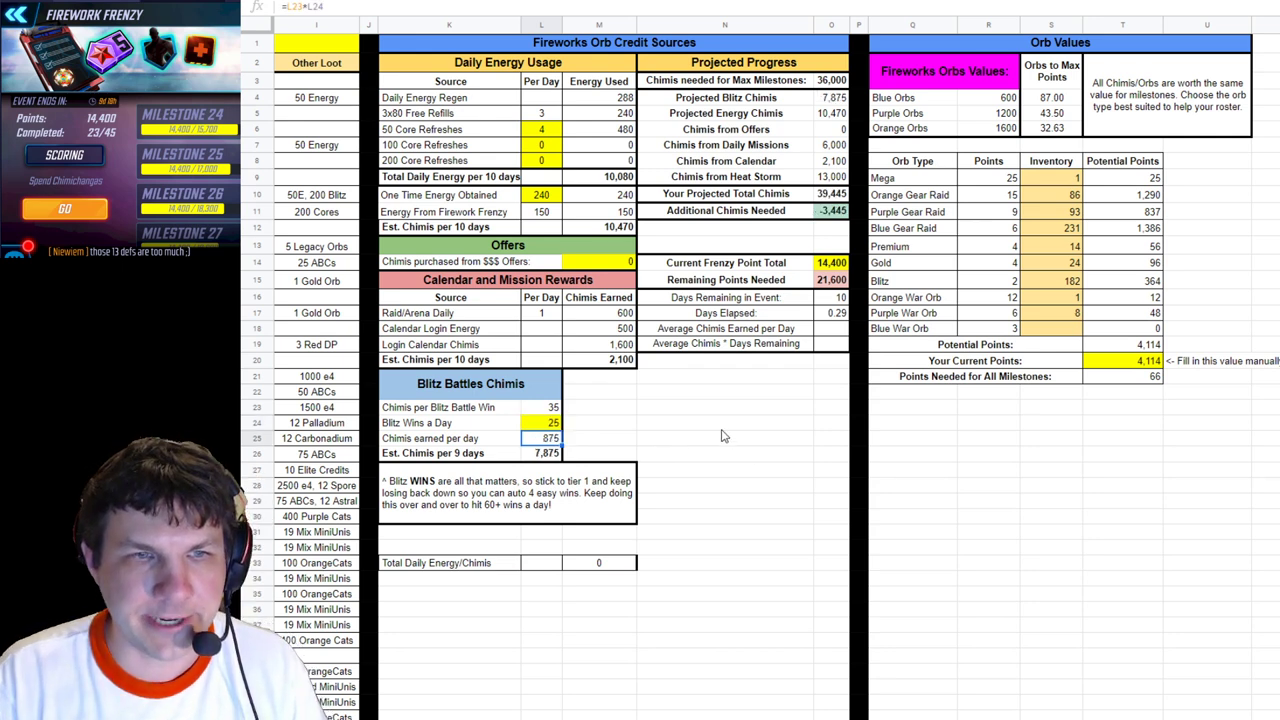
pyautogui.click(833, 211)
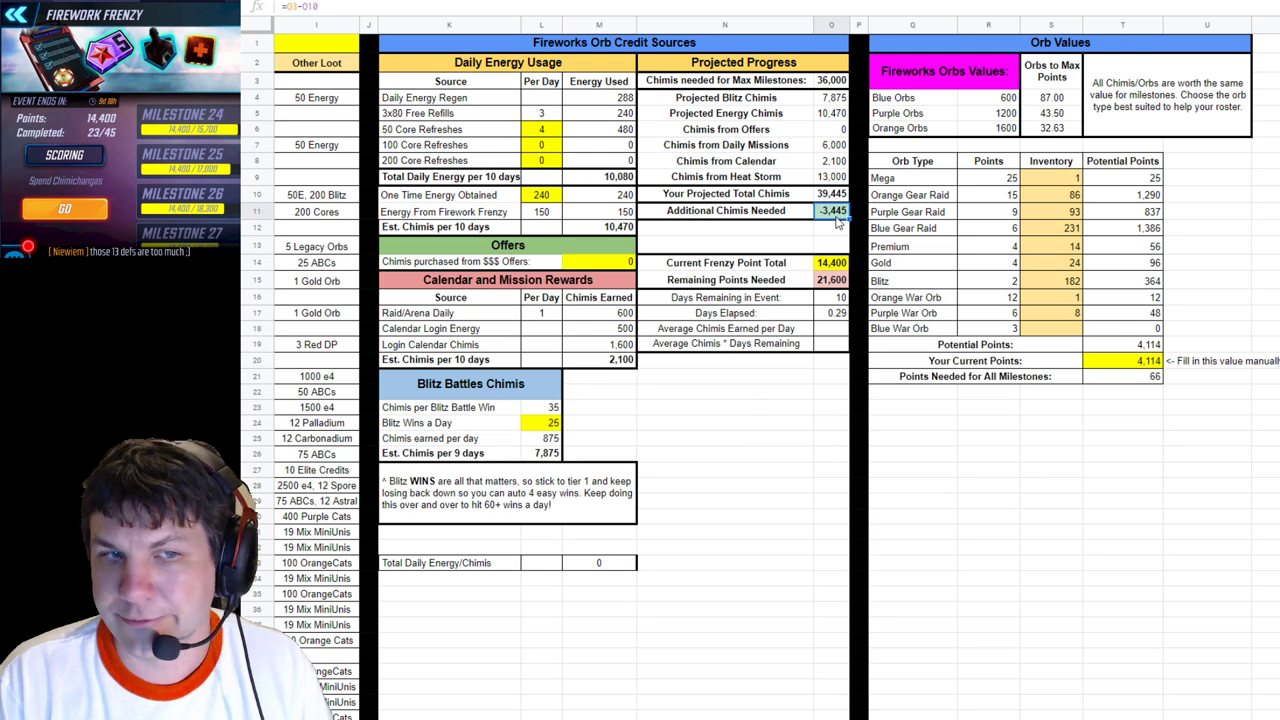
# Try 20 Blitz Wins a Day, then lower the value to 15
pyautogui.click(550, 424)
pyautogui.write('20')
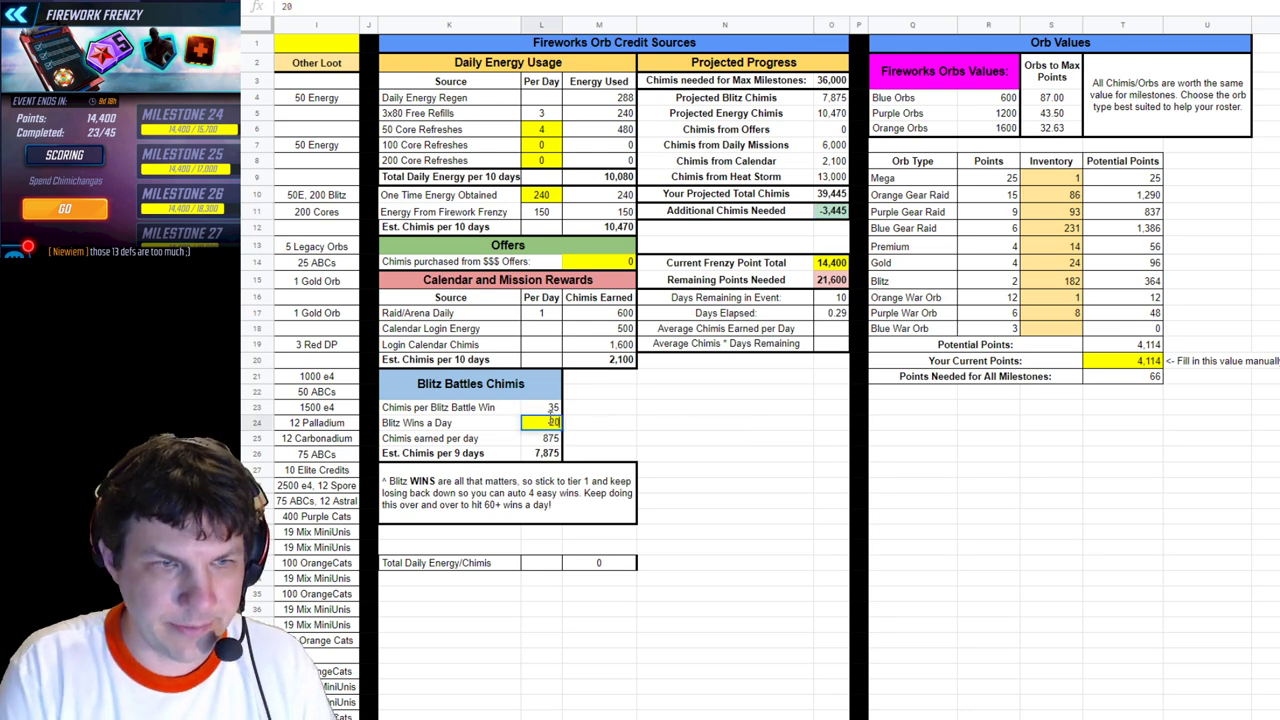
pyautogui.press('Return')
pyautogui.click(550, 424)
pyautogui.write('15')
pyautogui.press('Return')
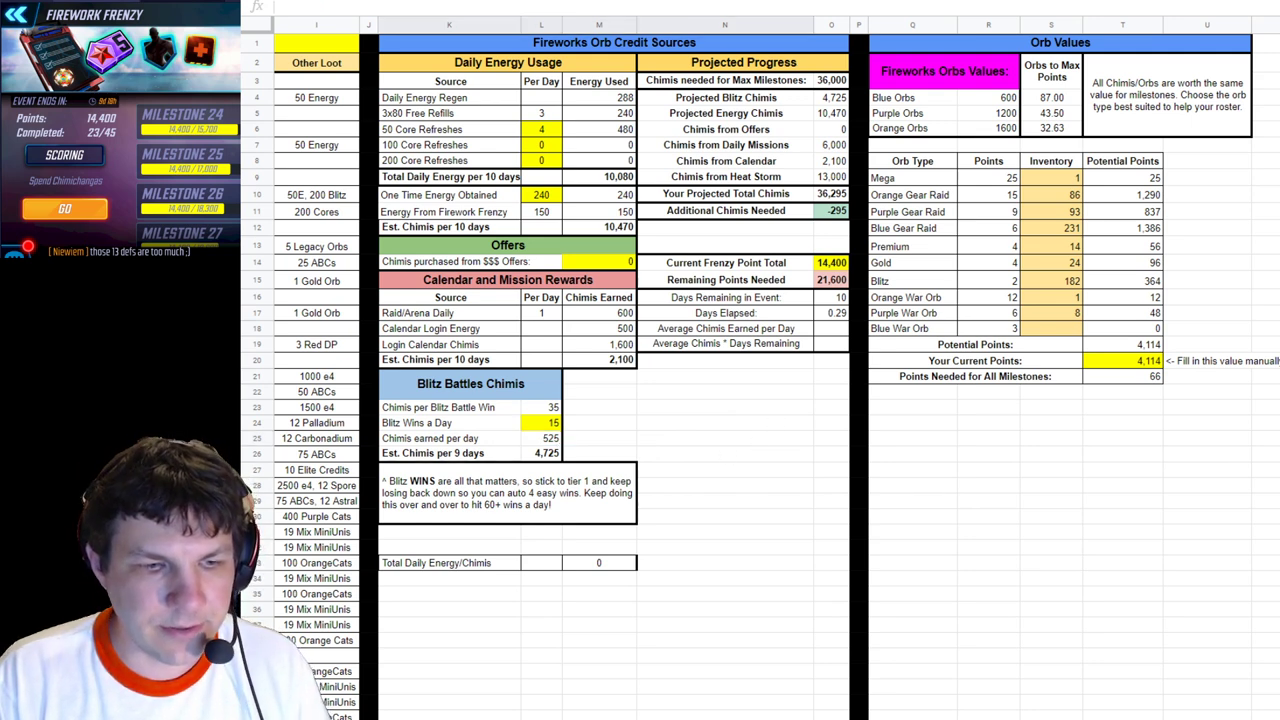
# Look up the Cable shards reward at Milestone 37 and review the remaining milestones through 45
pyautogui.hscroll(-1, 777, 368)
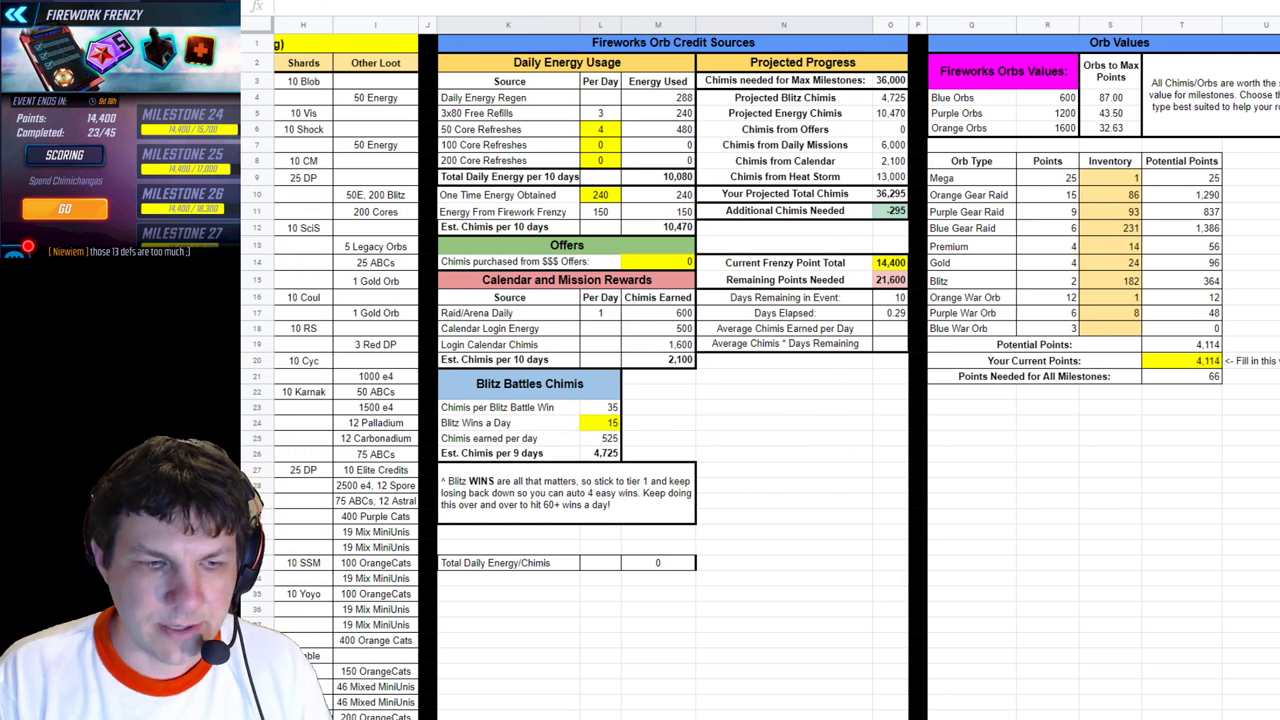
pyautogui.hscroll(-8, 760, 368)
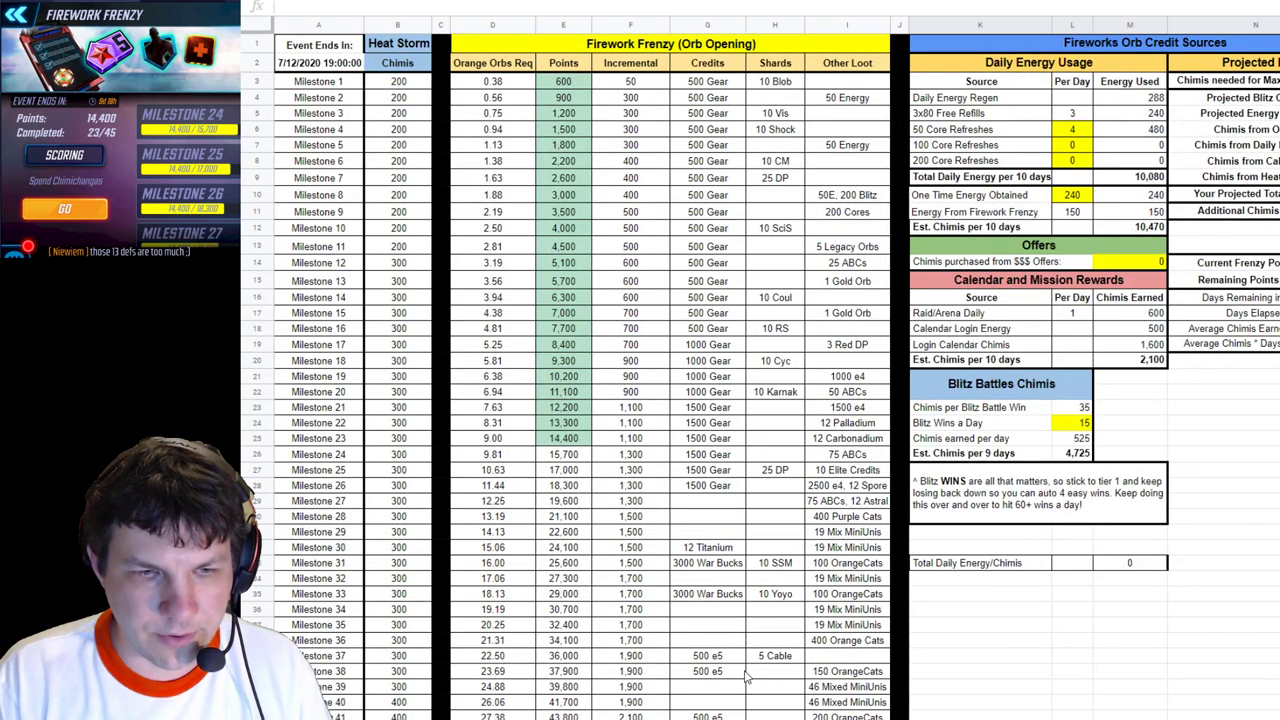
pyautogui.click(772, 660)
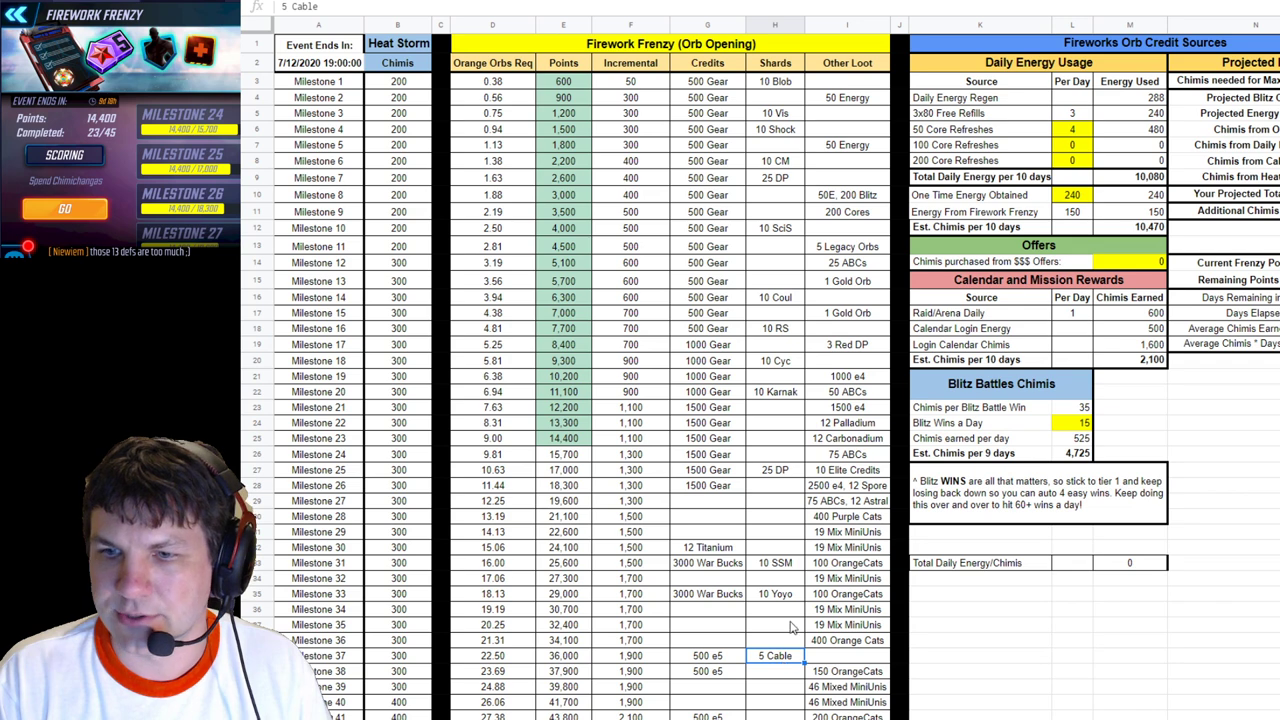
pyautogui.scroll(-5, 814, 657)
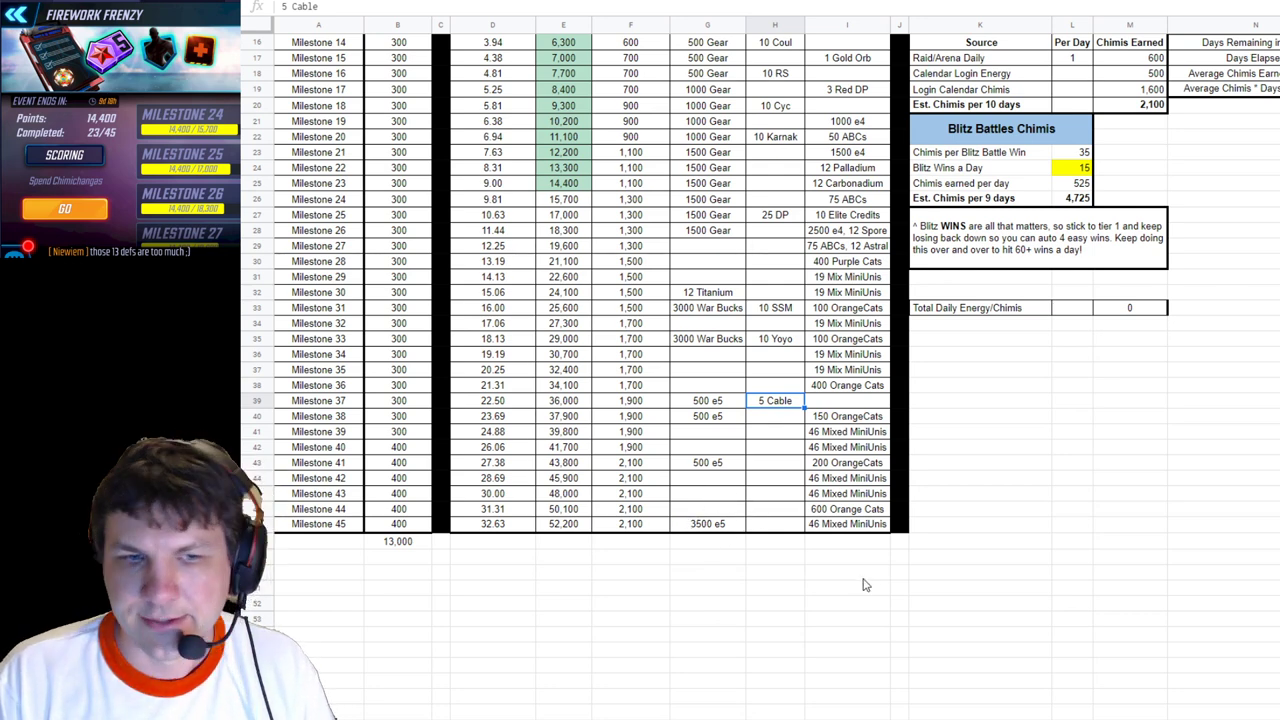
pyautogui.scroll(5, 842, 521)
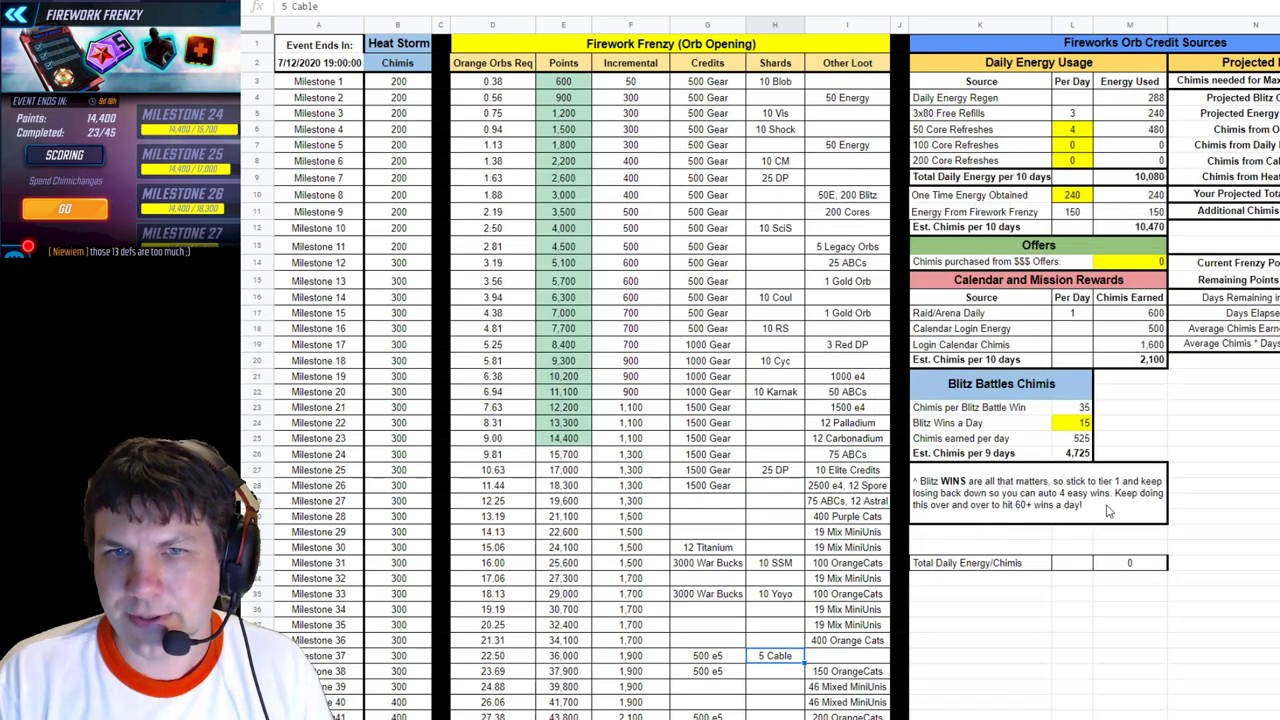
# Restore the Chimis needed for Max Milestones to 52,400
pyautogui.hscroll(3, 842, 521)
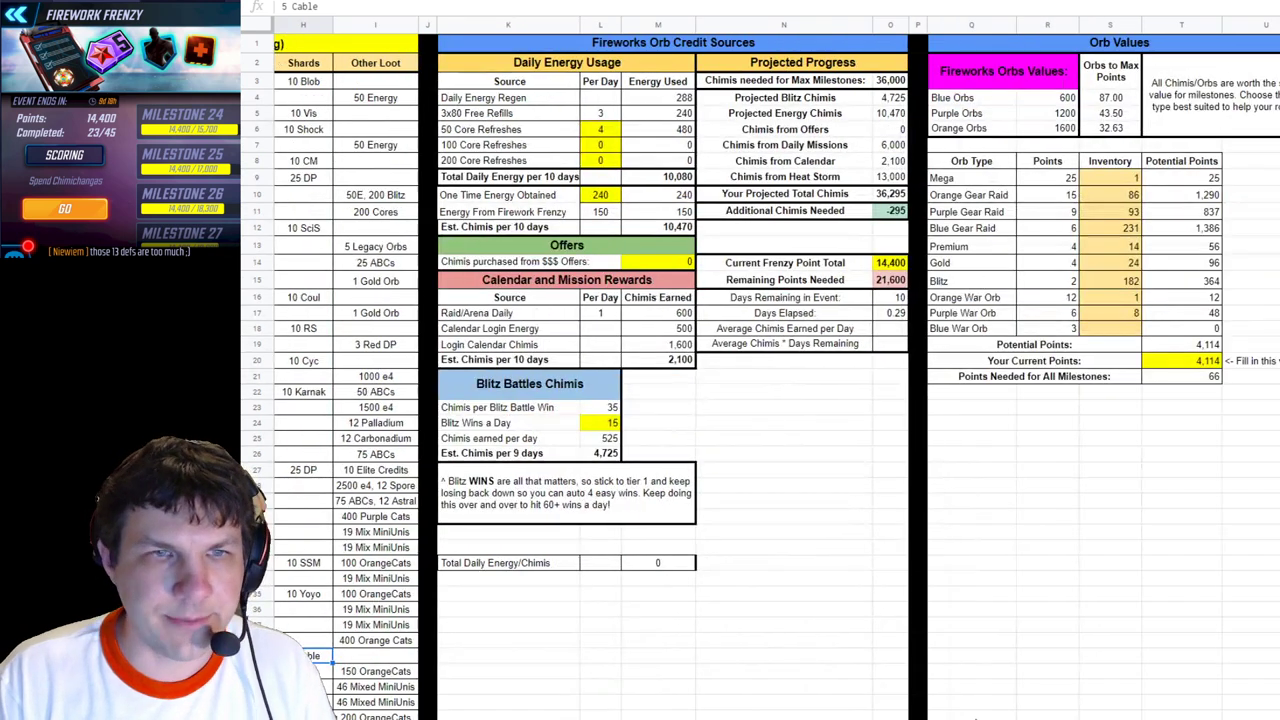
pyautogui.click(889, 81)
pyautogui.write('52,')
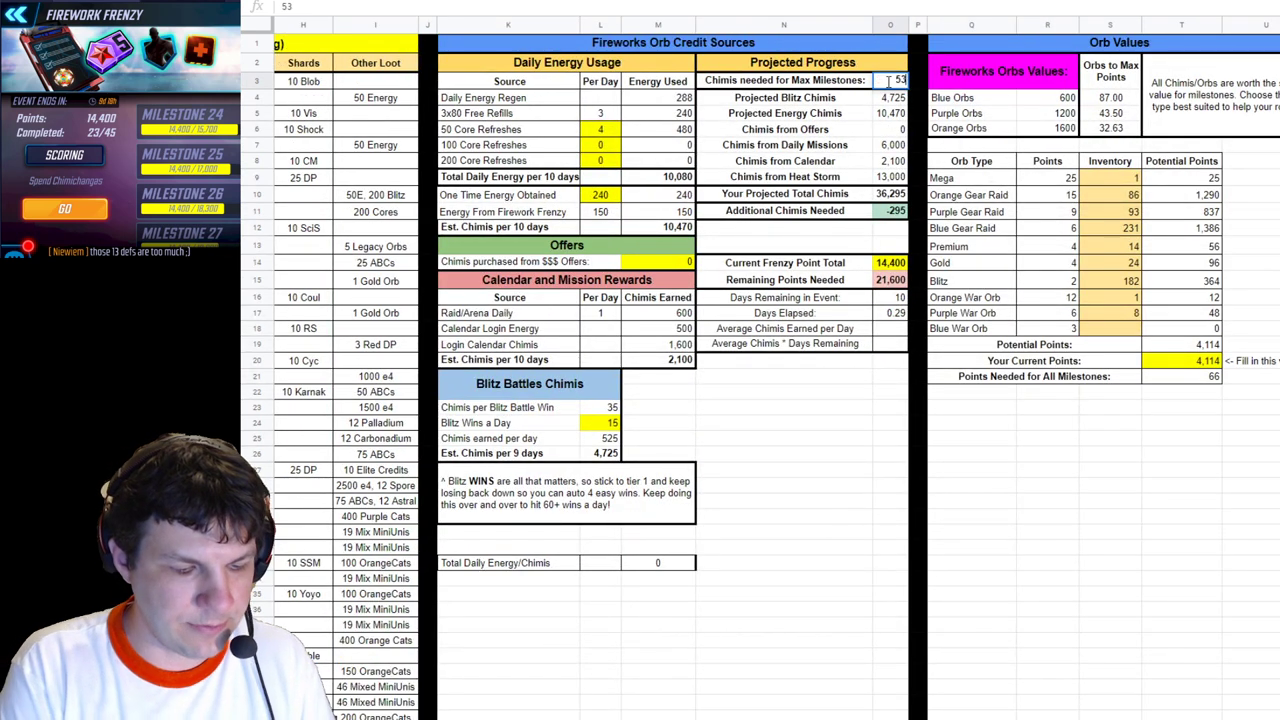
pyautogui.write('400')
pyautogui.press('Return')
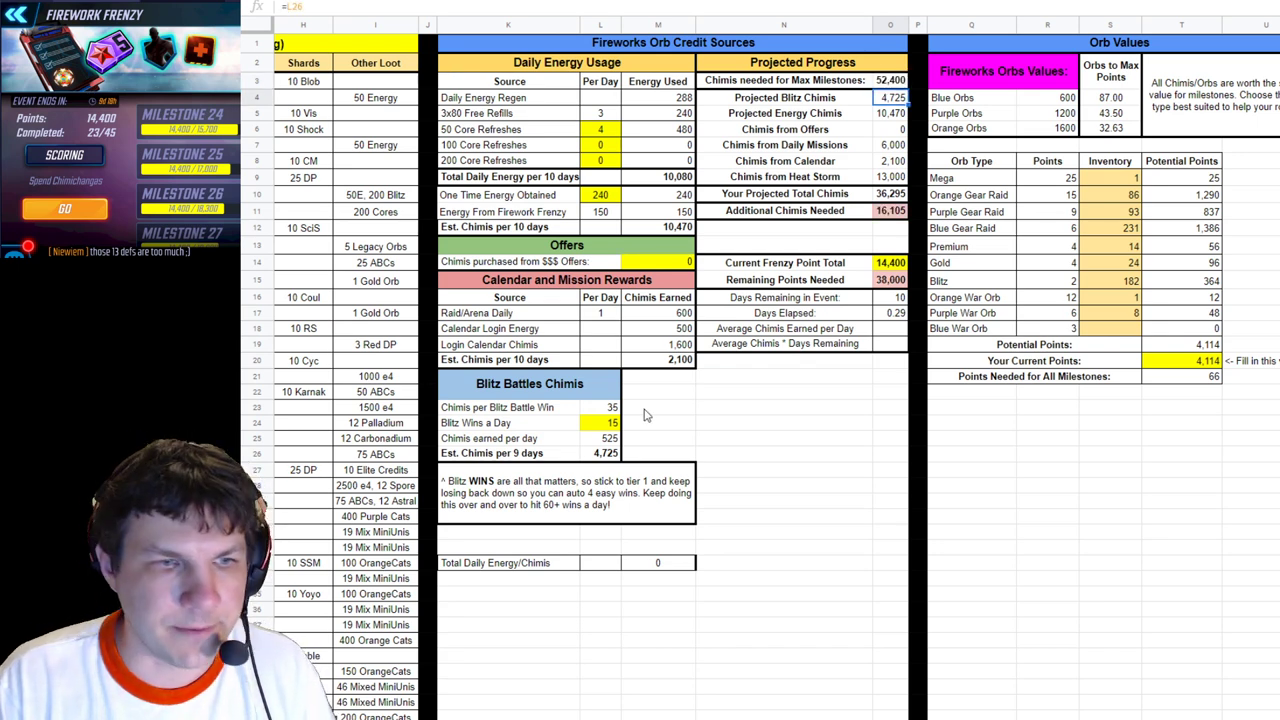
# Set Blitz Wins a Day back to 67
pyautogui.click(605, 425)
pyautogui.write('60')
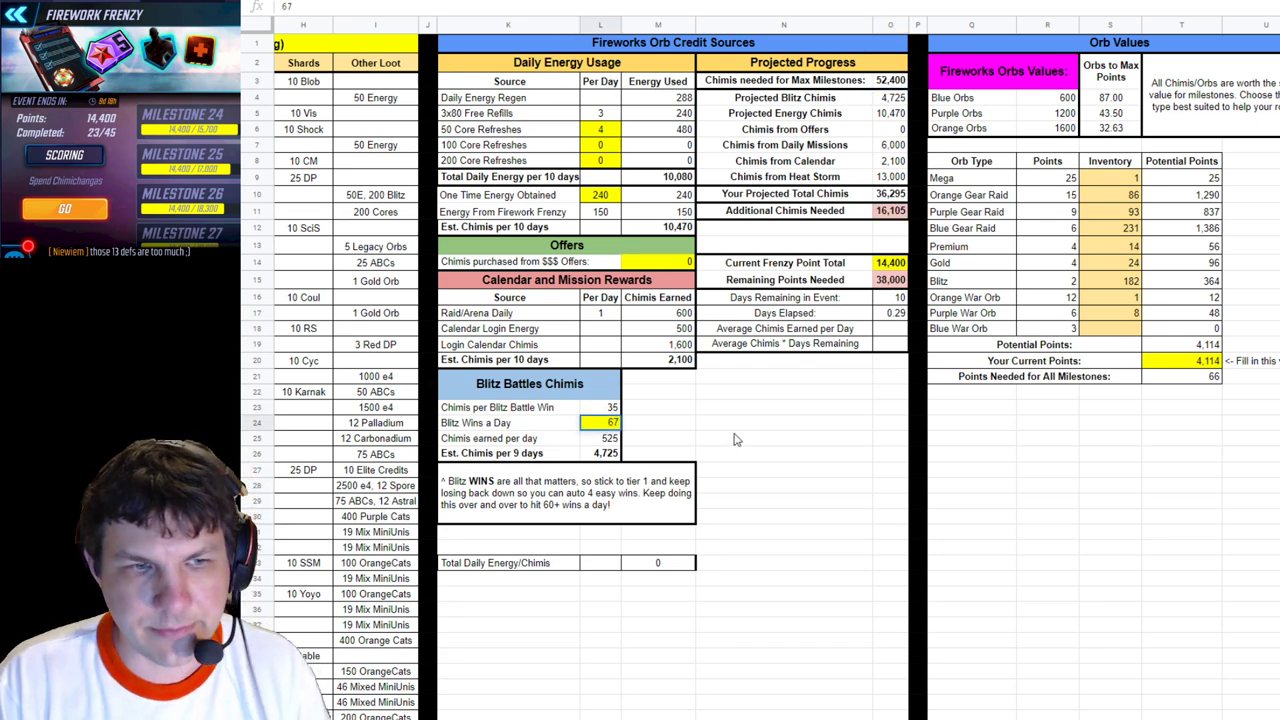
pyautogui.press('Return')
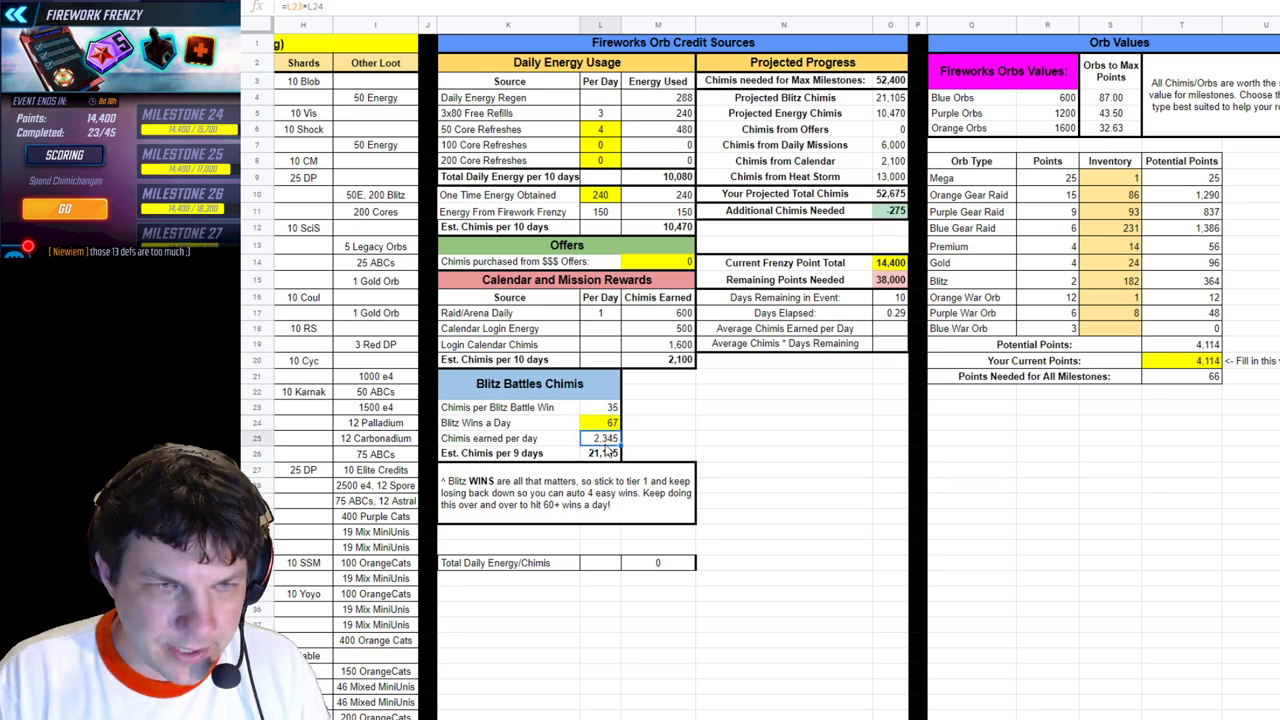
# Inspect the formula behind the Blitz Battles estimated Chimis per 9 days without changing it
pyautogui.click(612, 453)
pyautogui.doubleClick(612, 453)
pyautogui.press('Escape')
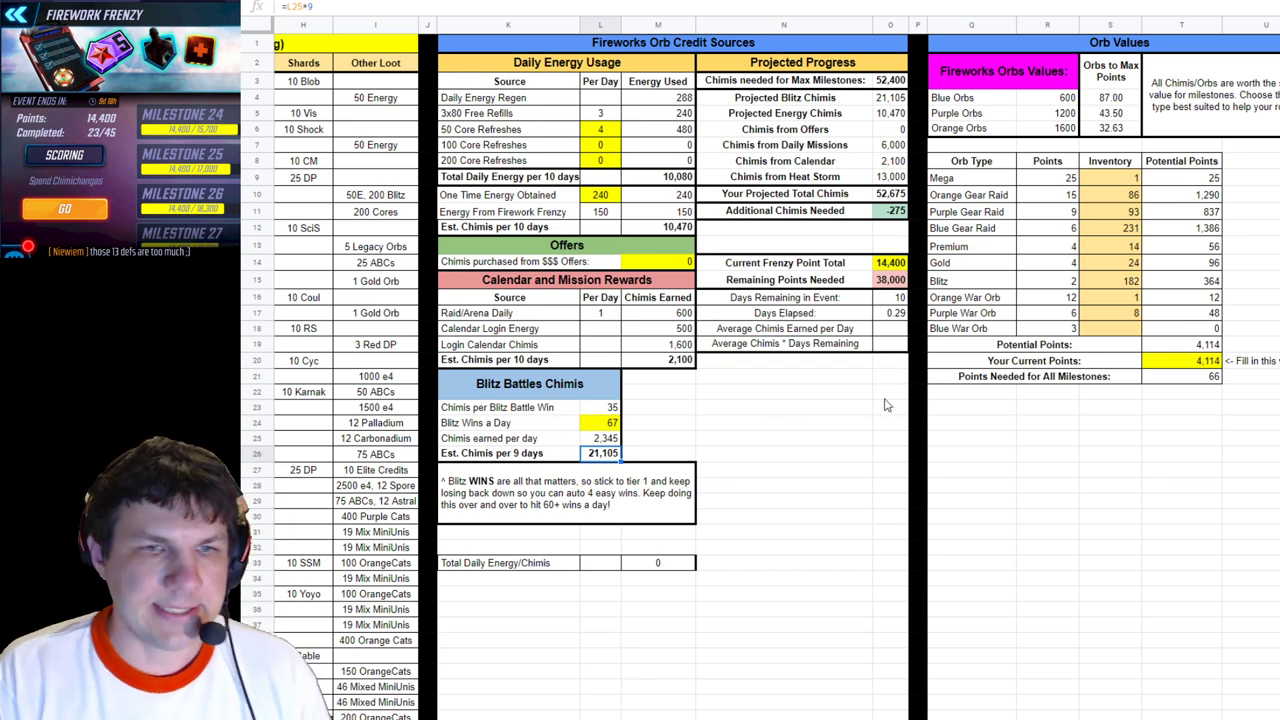
# Review the Days Remaining in Event, Days Elapsed and the two Average Chimis rows in Projected Progress
pyautogui.doubleClick(891, 300)
pyautogui.click(893, 310)
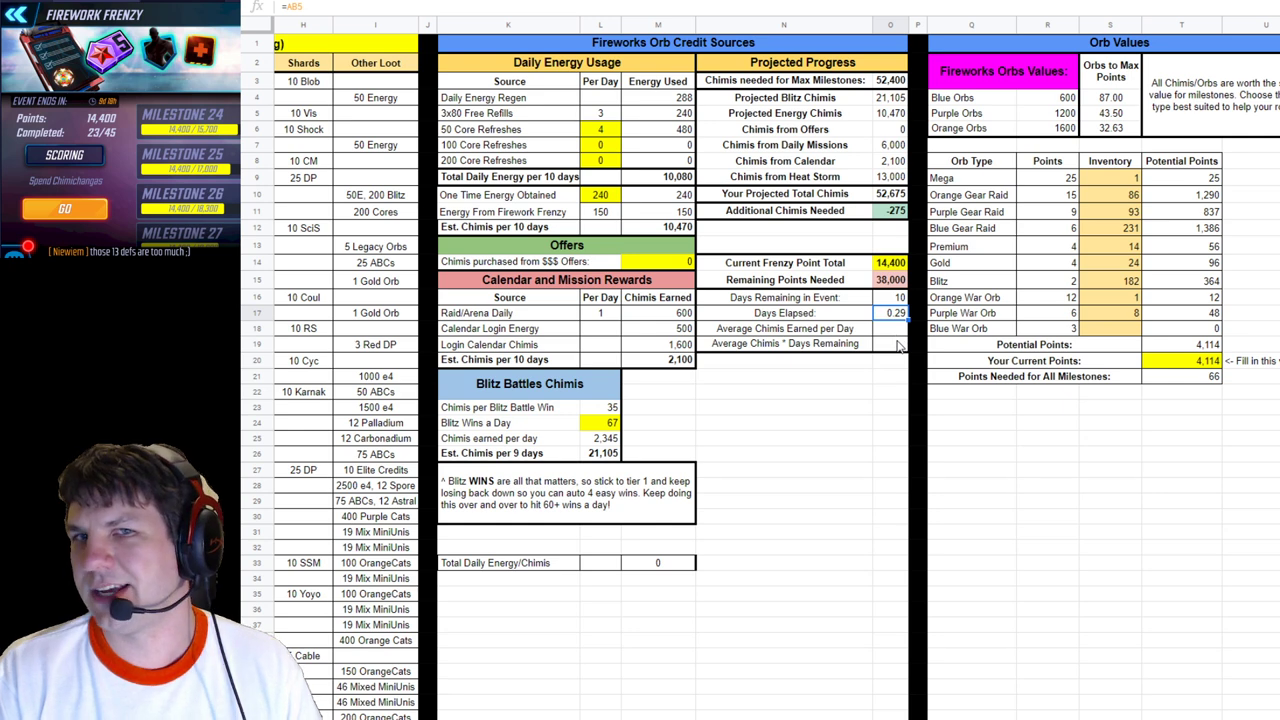
pyautogui.click(885, 332)
pyautogui.click(888, 347)
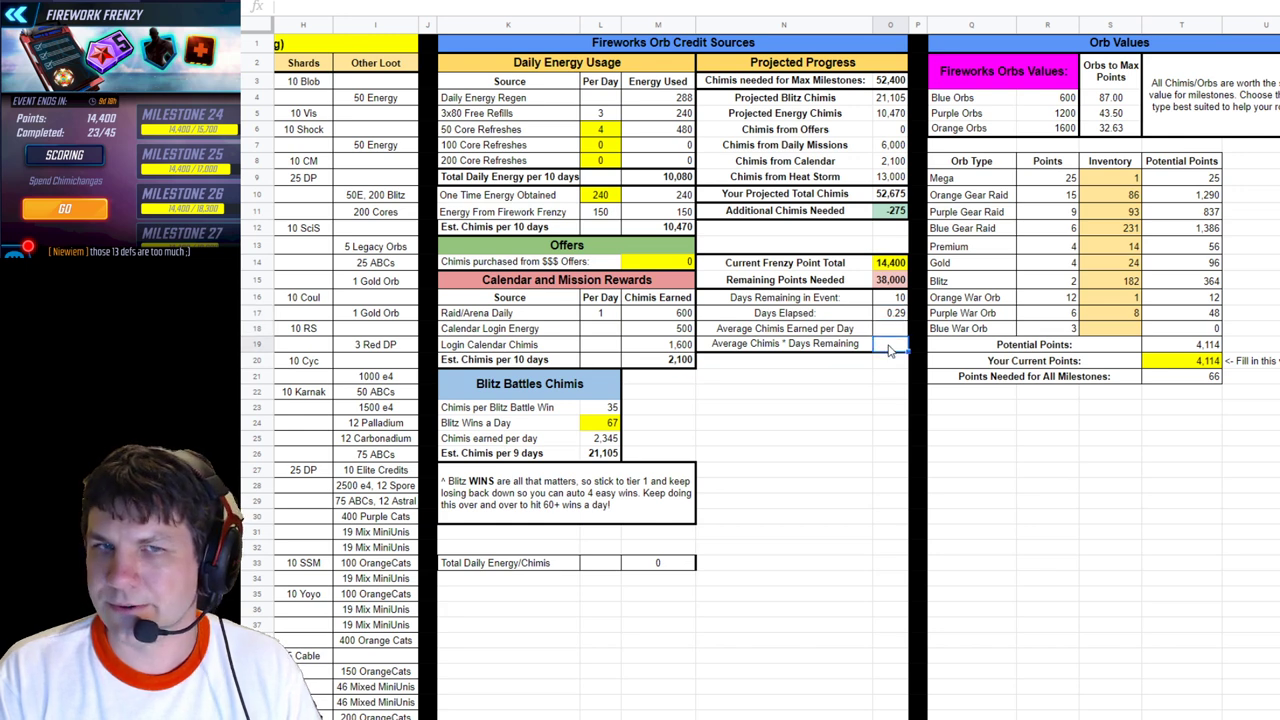
pyautogui.click(844, 427)
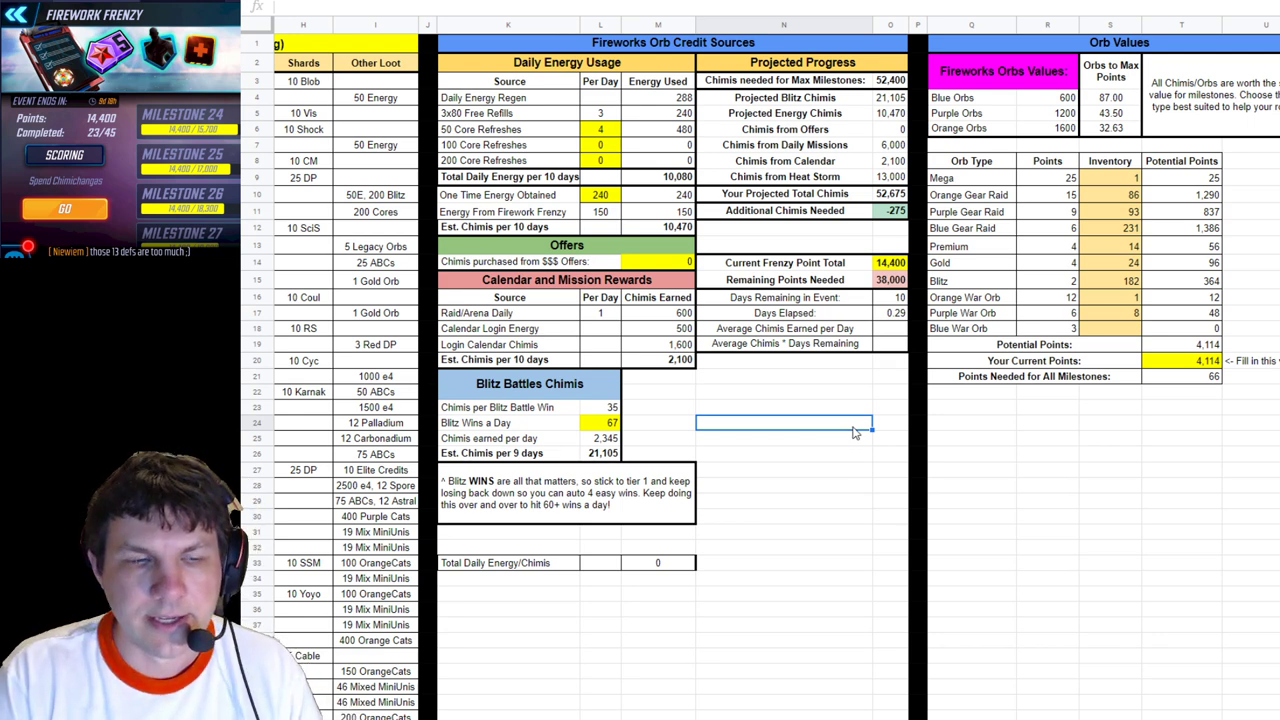
# Set Blitz Wins a Day to 80 and check the resulting Additional Chimis Needed in Projected Progress
pyautogui.click(609, 424)
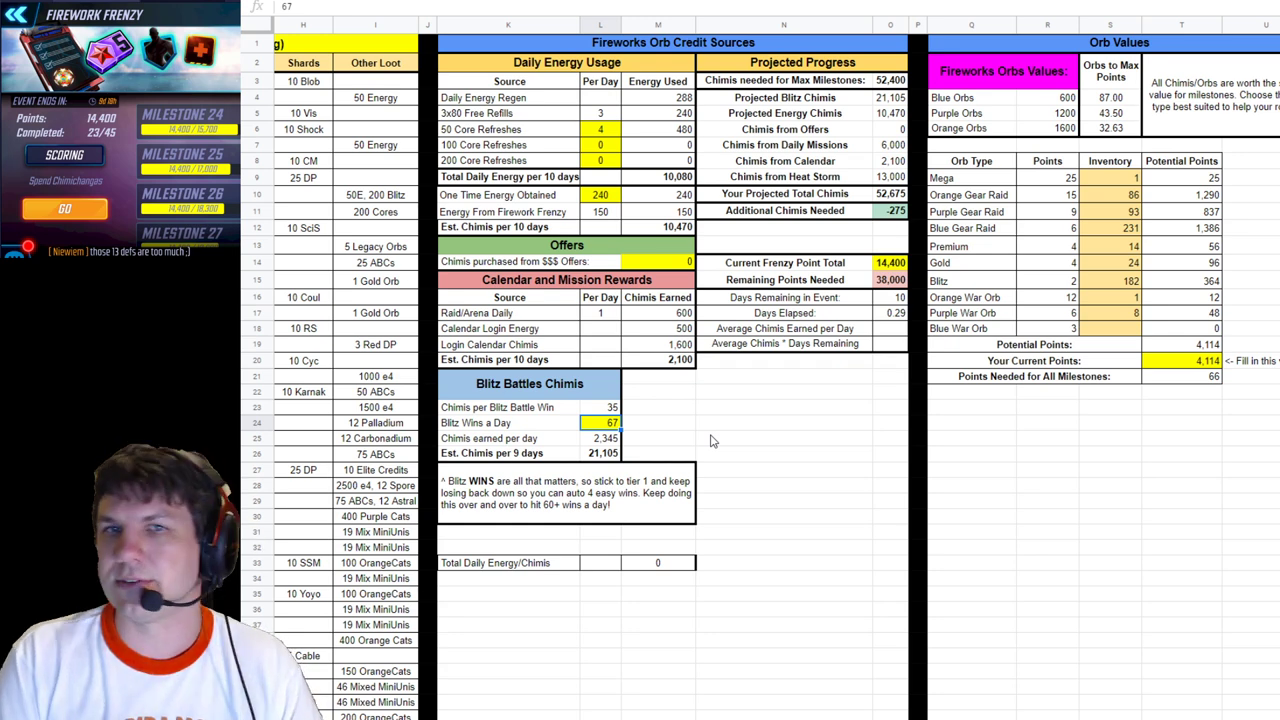
pyautogui.write('80')
pyautogui.press('Return')
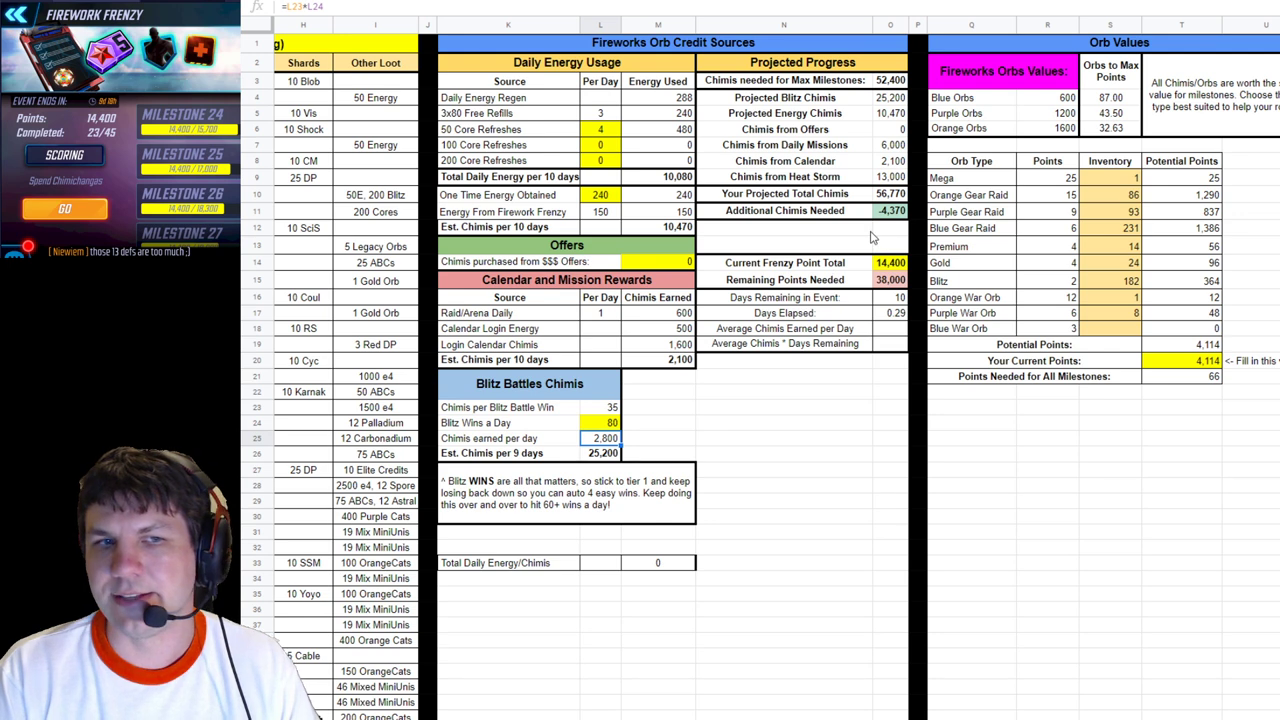
pyautogui.click(888, 212)
pyautogui.click(855, 397)
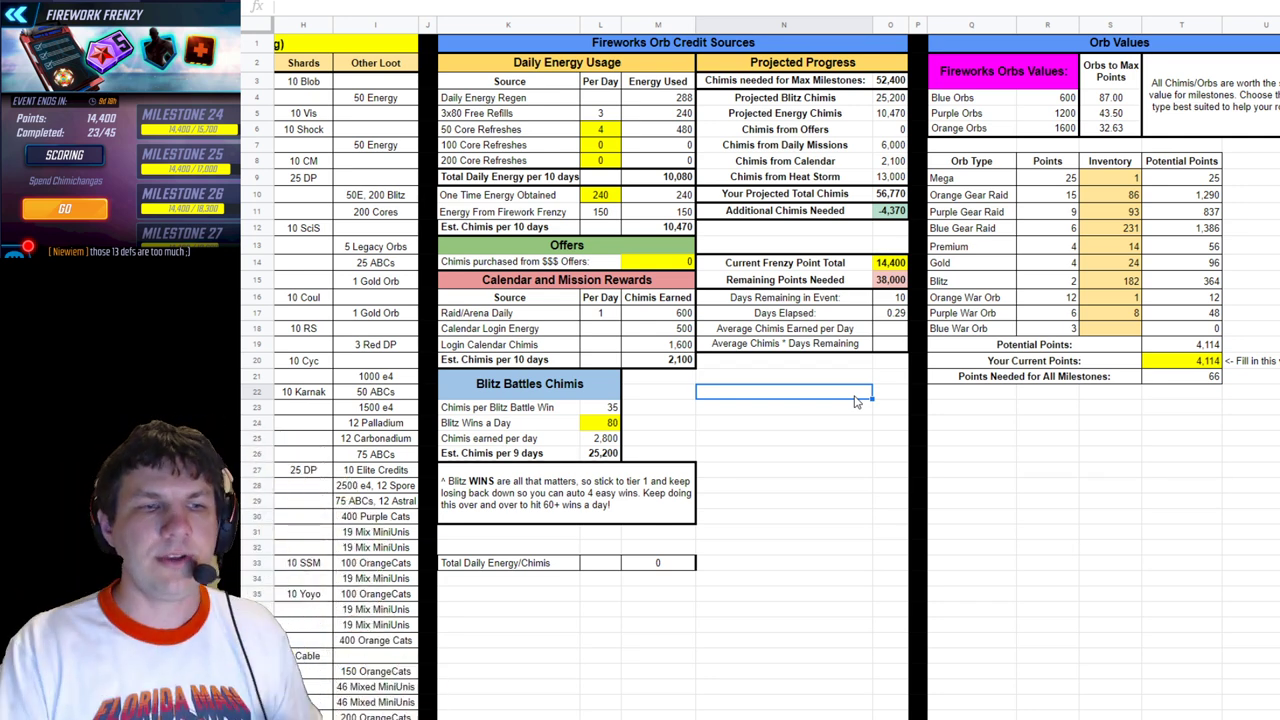
# Review the note about Blitz wins and return Blitz Wins a Day to 67
pyautogui.click(604, 512)
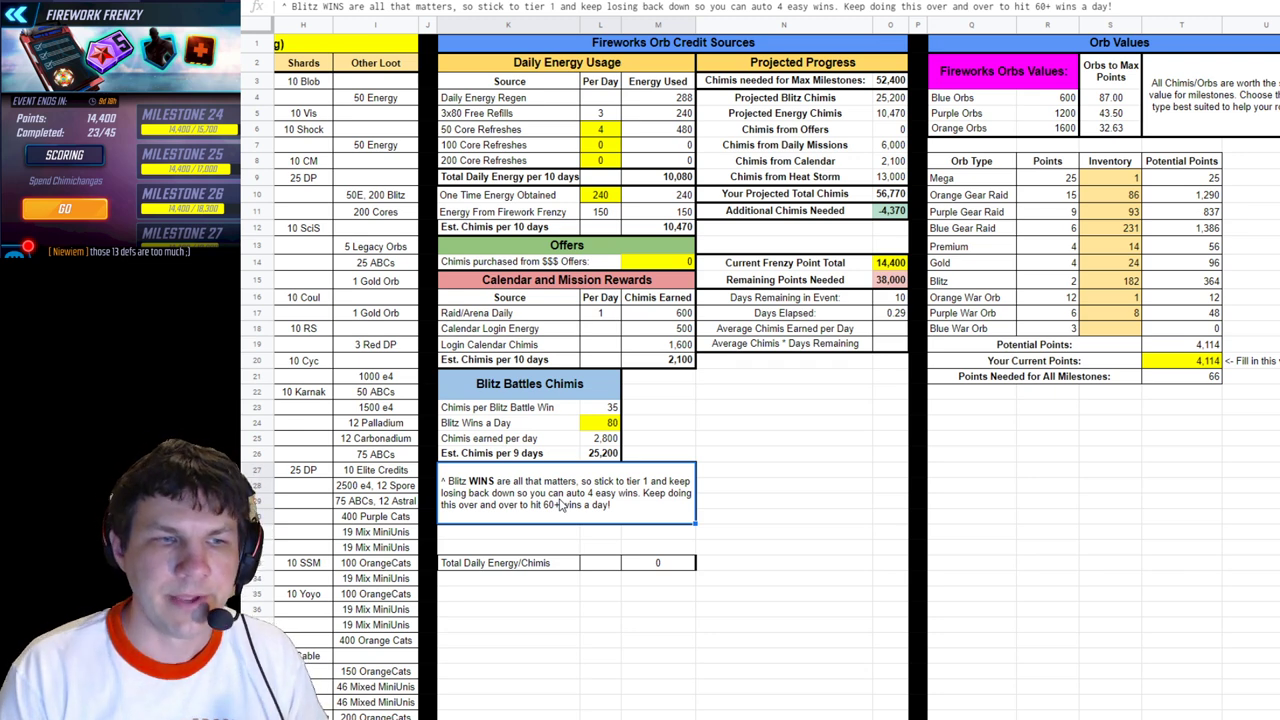
pyautogui.click(596, 425)
pyautogui.write('67')
pyautogui.press('Return')
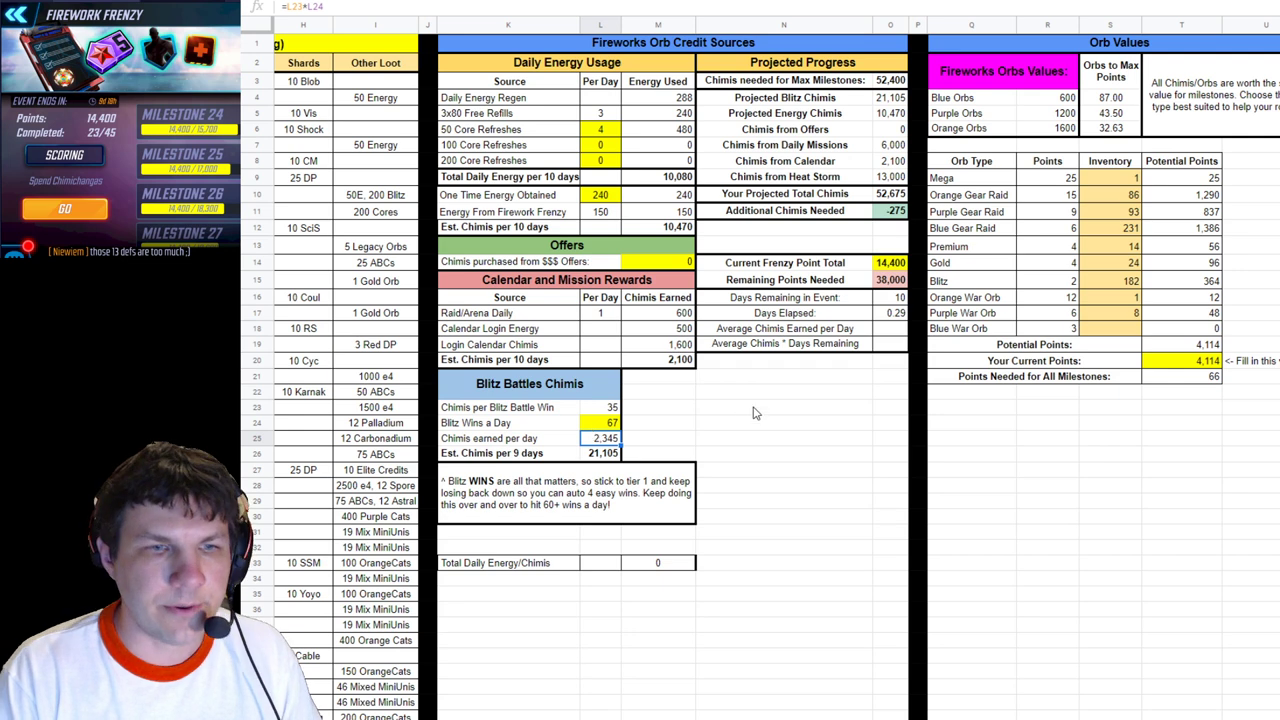
pyautogui.click(755, 410)
pyautogui.click(788, 497)
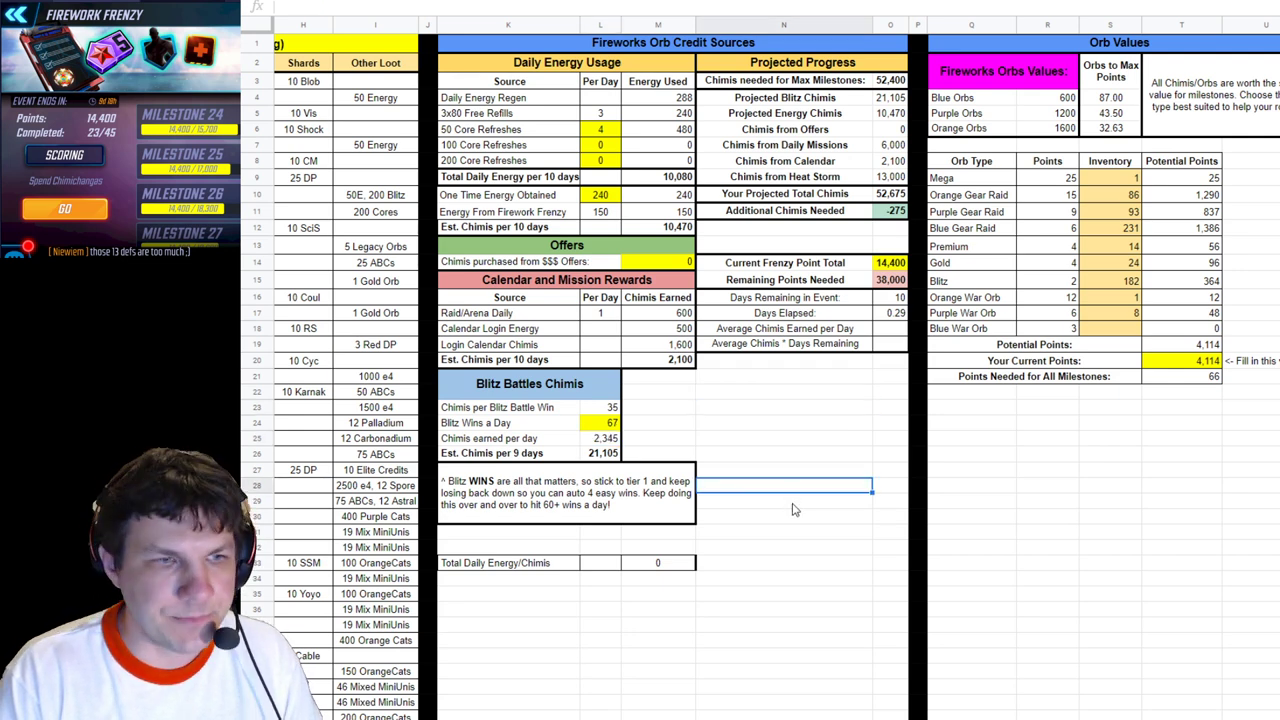
# Show the options for copying this sheet to a new or existing spreadsheet, then dismiss them without making a copy
pyautogui.hscroll(-5, 788, 497)
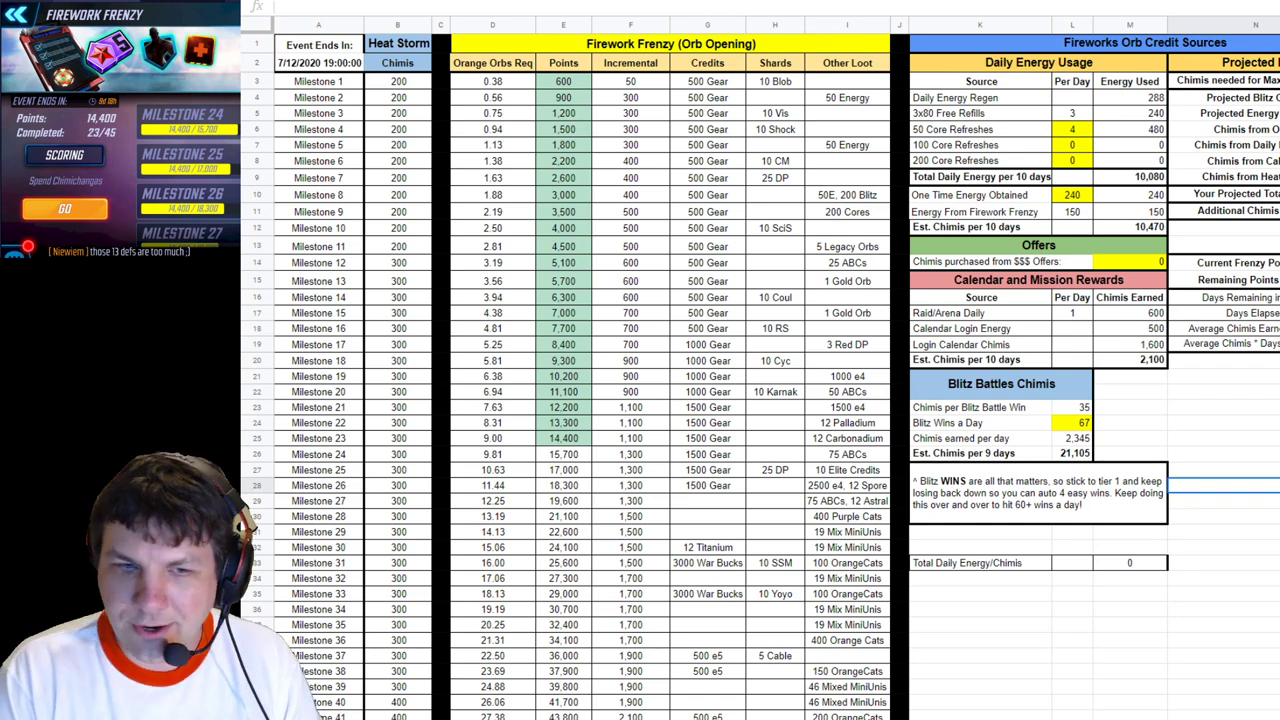
pyautogui.hscroll(5, 1110, 688)
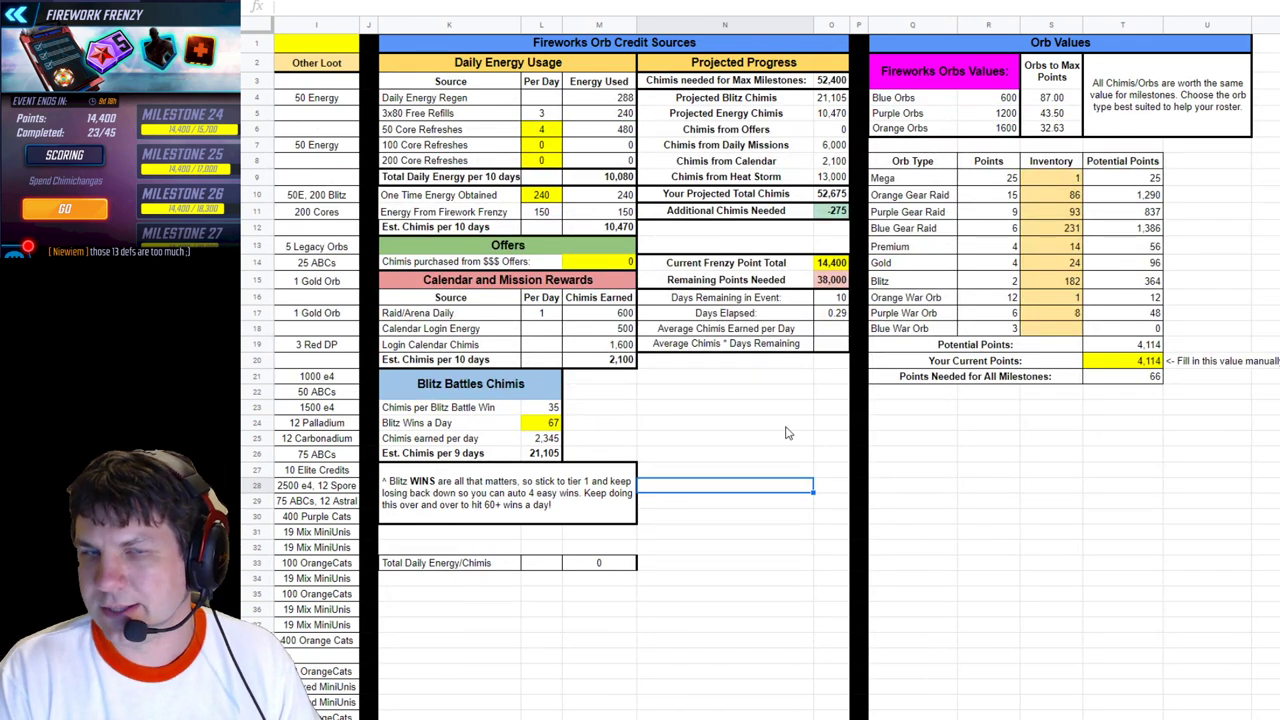
pyautogui.rightClick(595, 715)
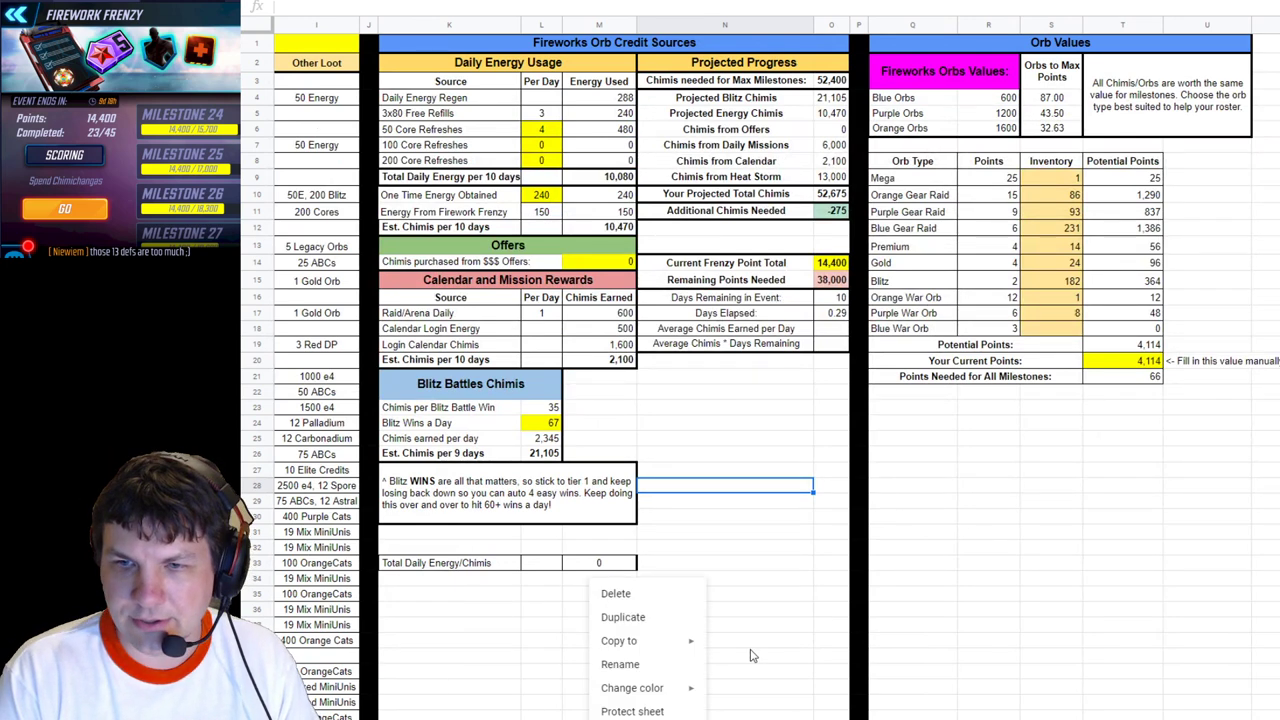
pyautogui.moveTo(664, 645)
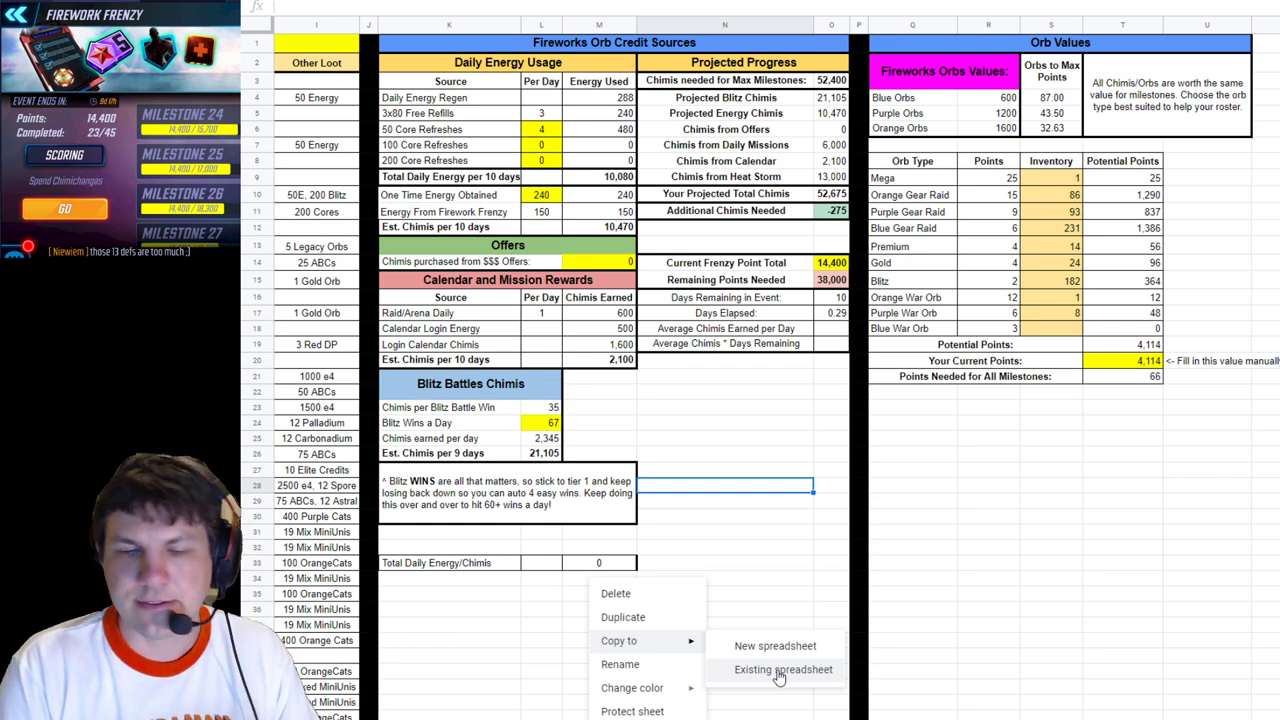
pyautogui.click(1056, 264)
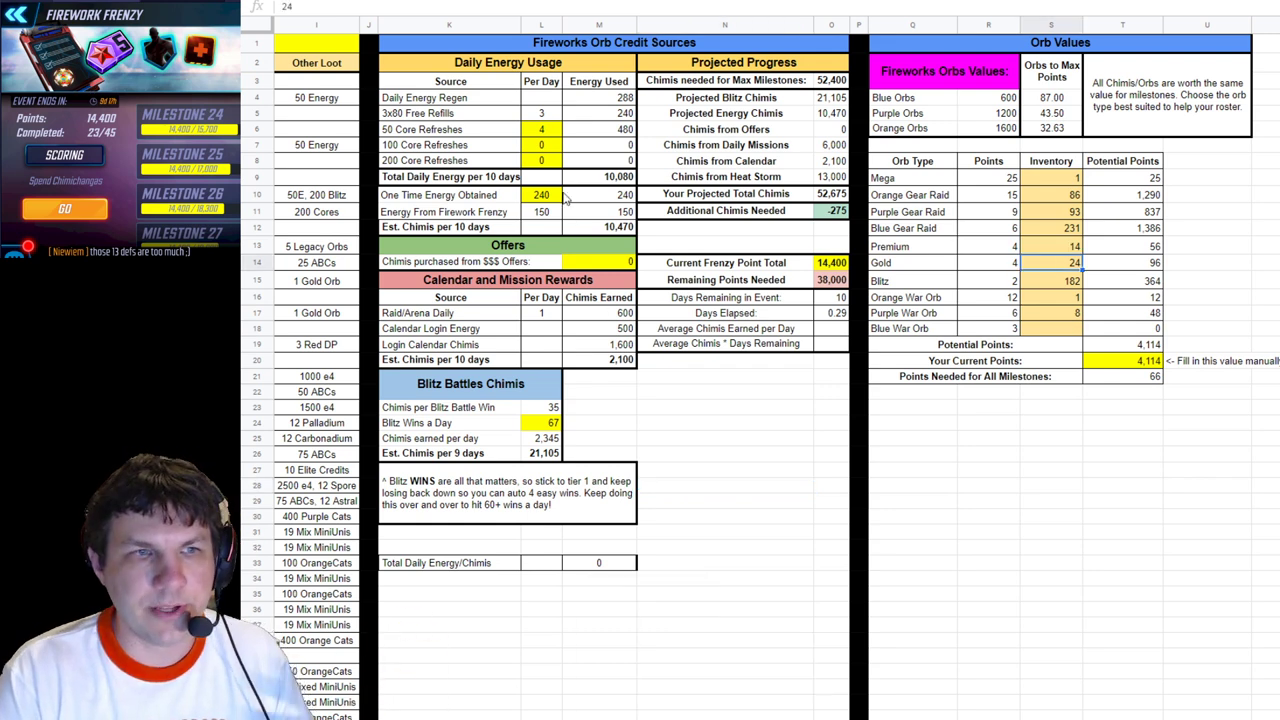
# Review Blitz Wins a Day, the point requirements of Milestones 31, 33 and 37, and the Chimis needed for Max Milestones
pyautogui.click(542, 424)
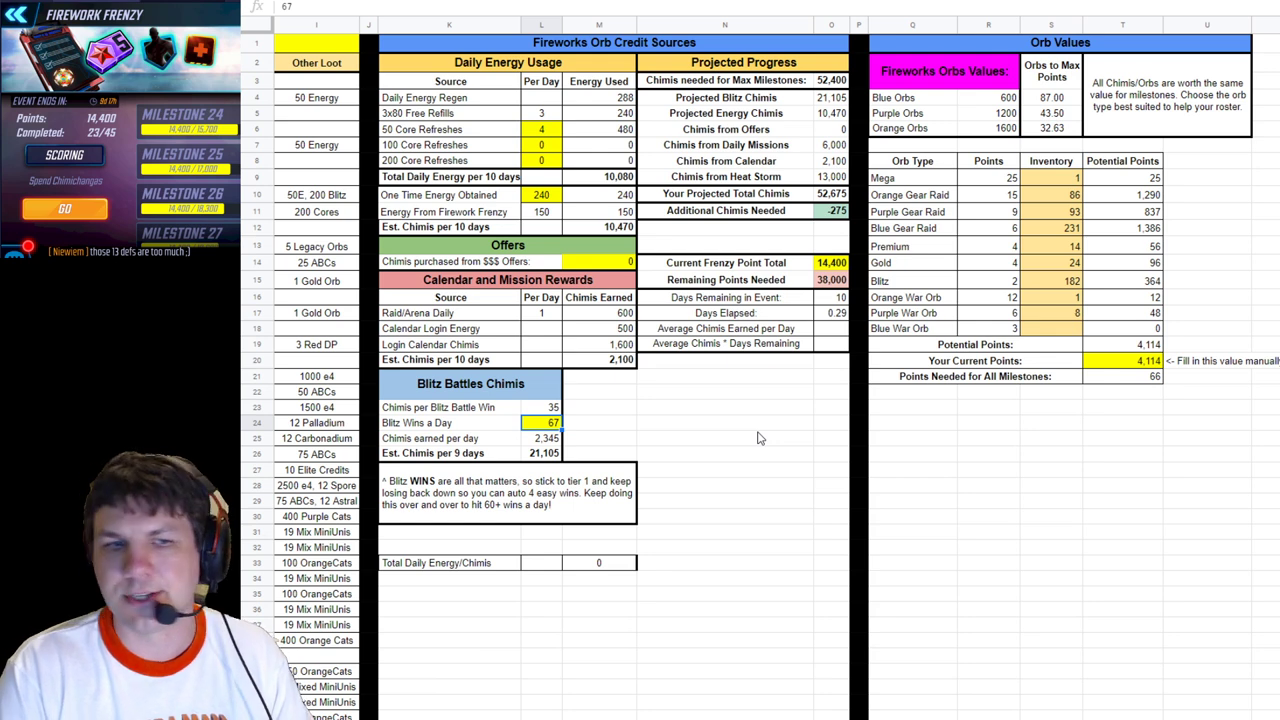
pyautogui.hscroll(-5, 650, 320)
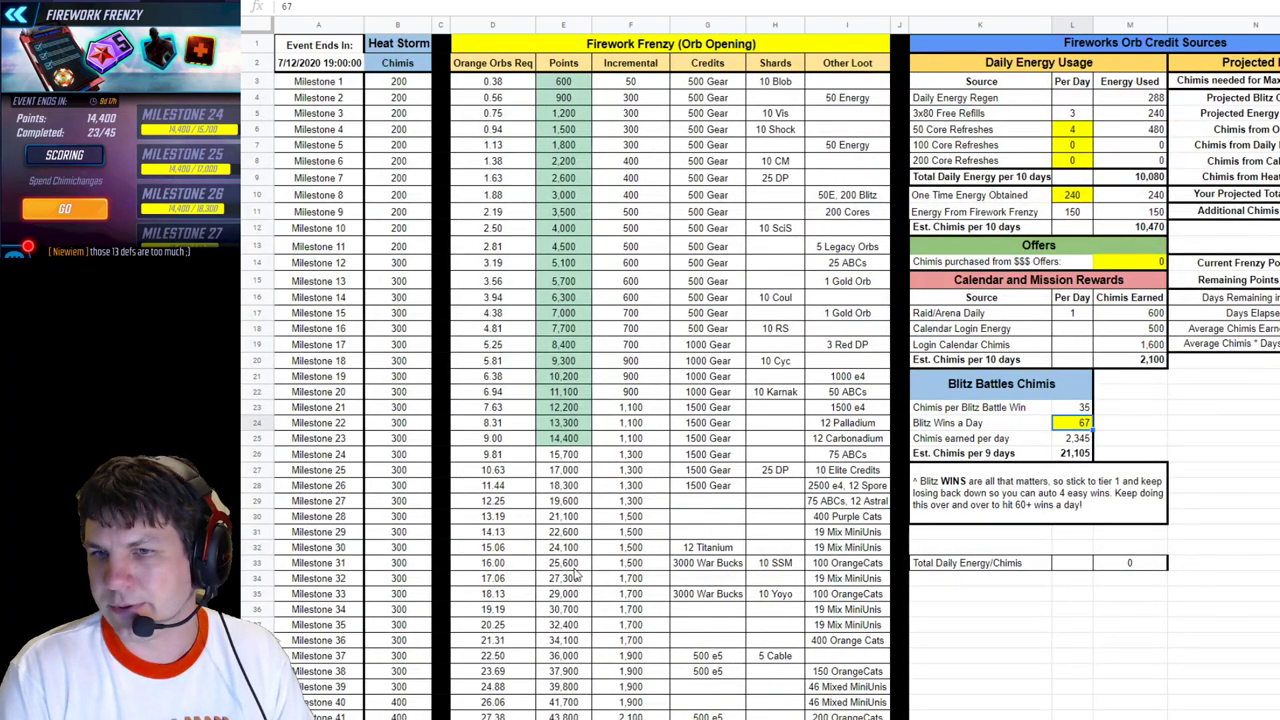
pyautogui.click(576, 565)
pyautogui.click(566, 597)
pyautogui.click(572, 658)
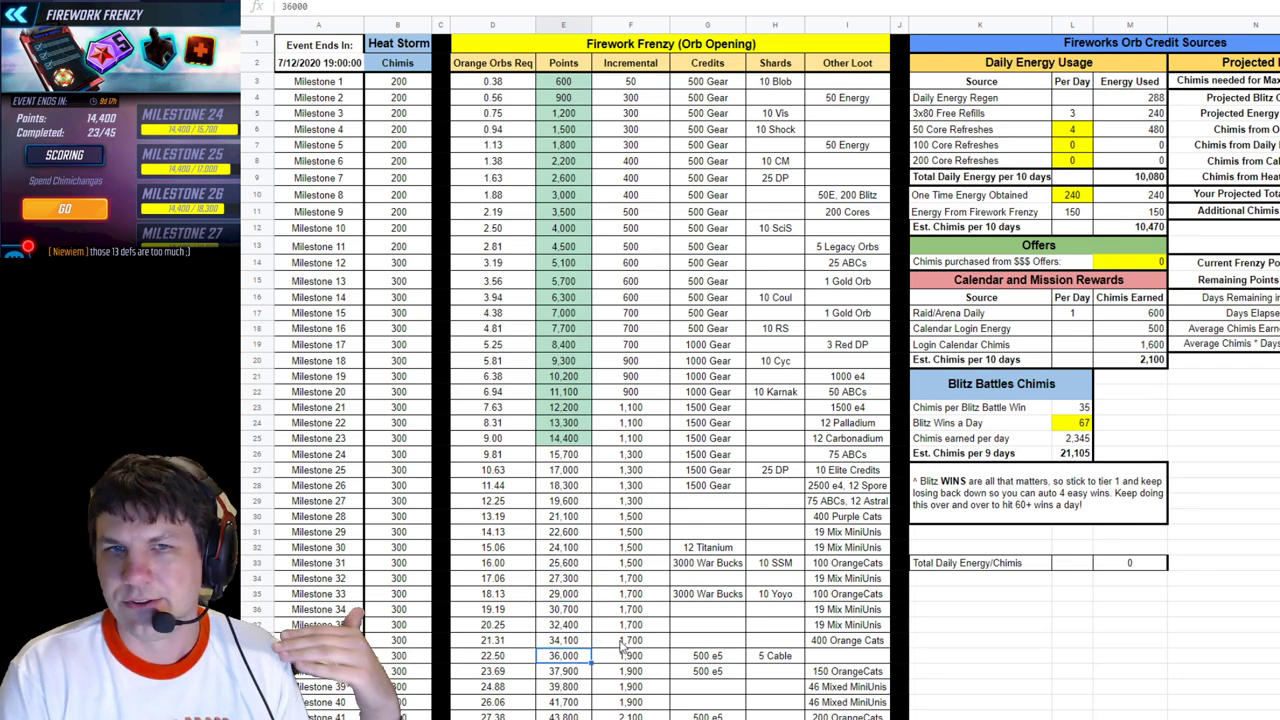
pyautogui.click(1278, 81)
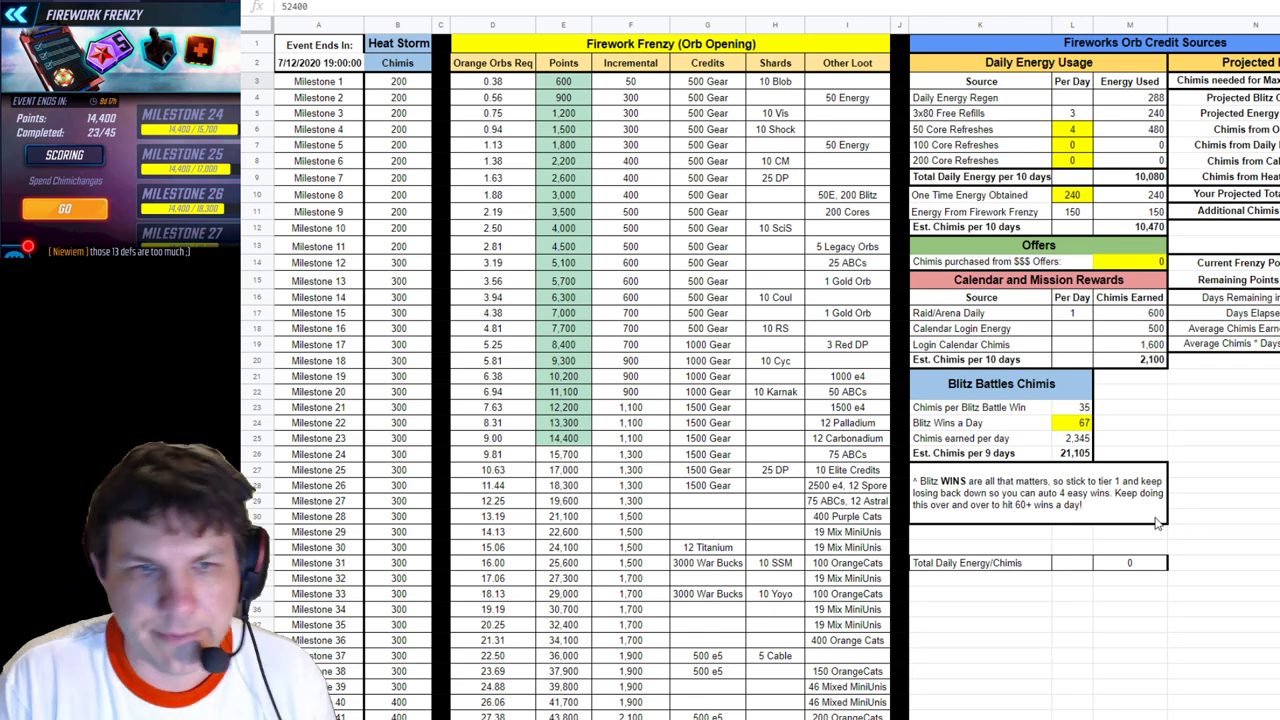
pyautogui.hscroll(10, 1018, 478)
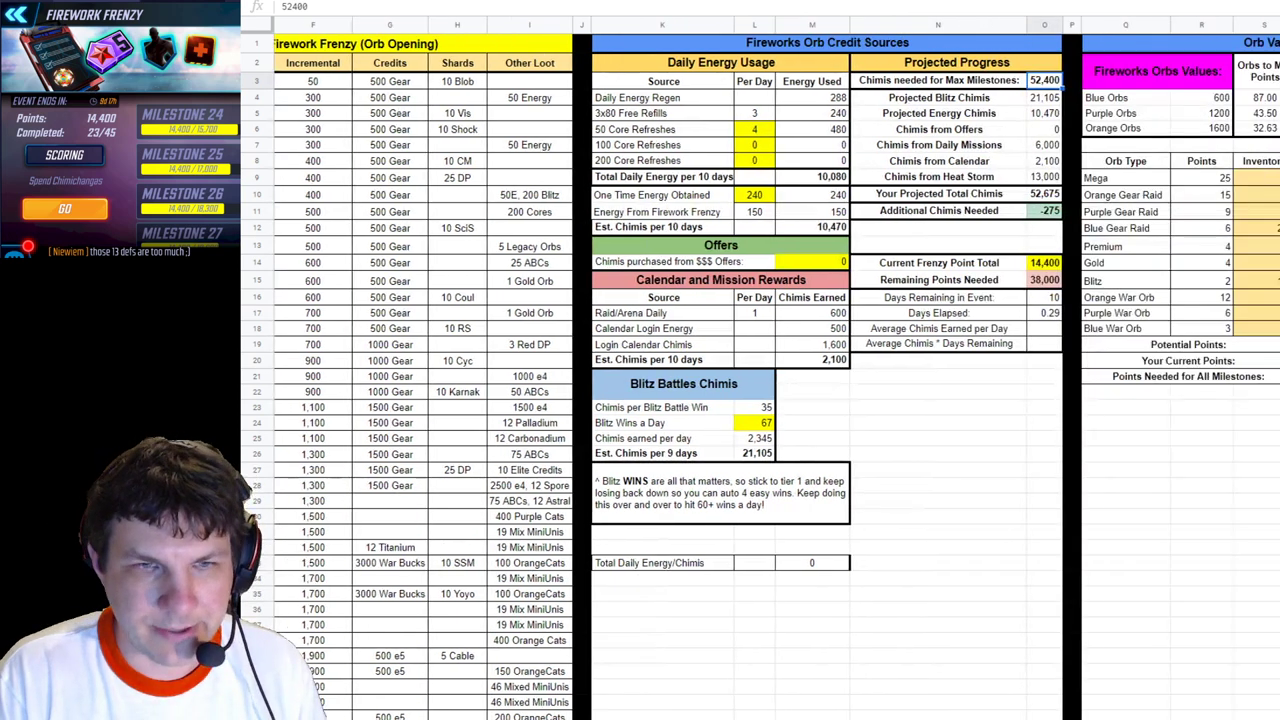